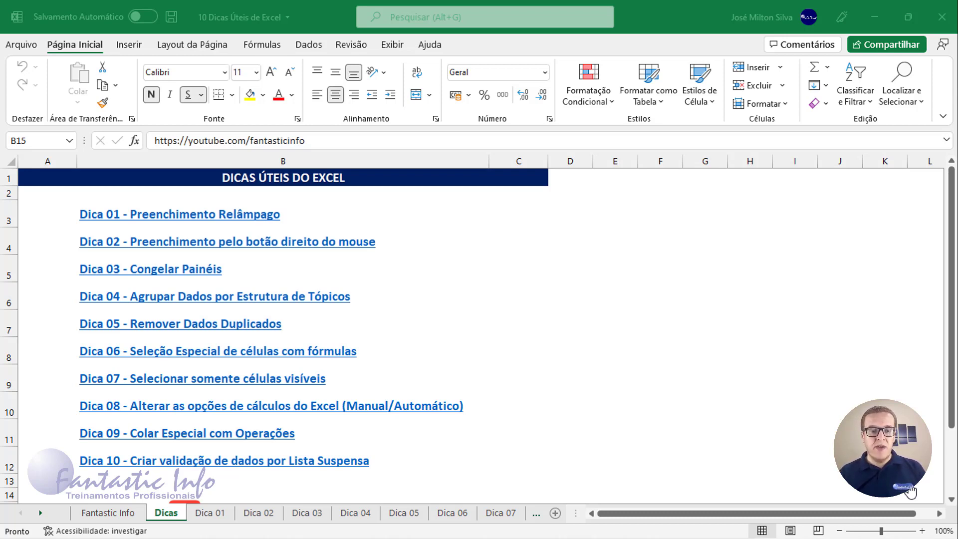
- On the Dica 01 sheet, enter Amazonas in C4 as the first Estado value
left_click(330, 175)
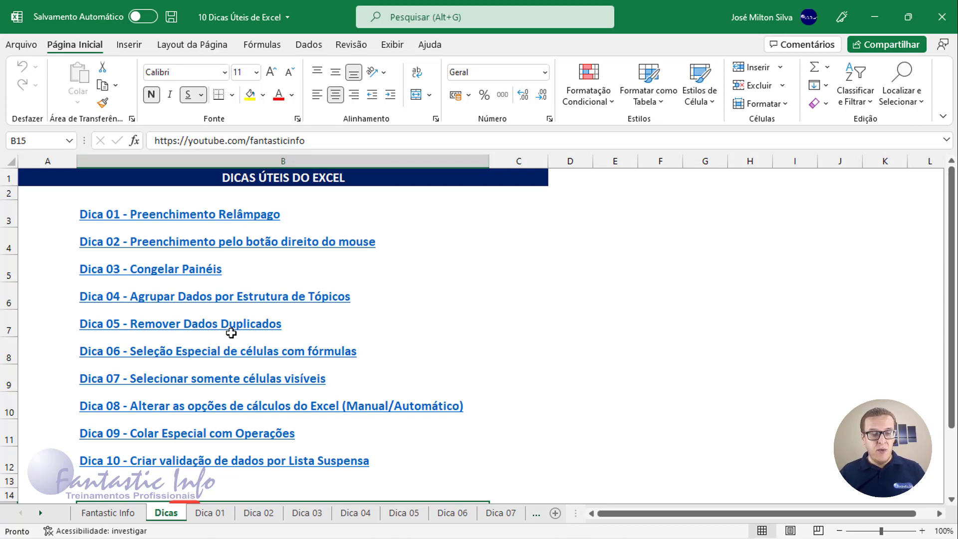
left_click(210, 513)
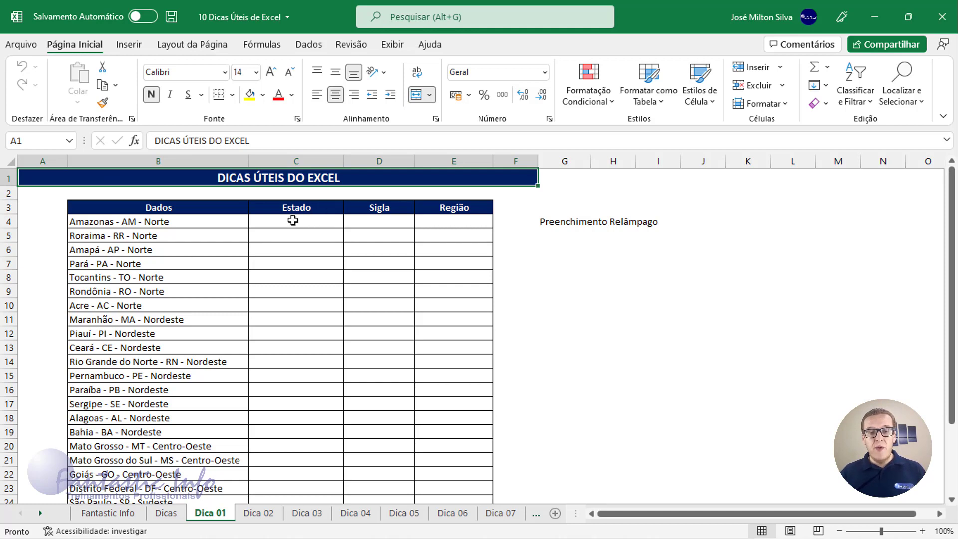
left_click(214, 225)
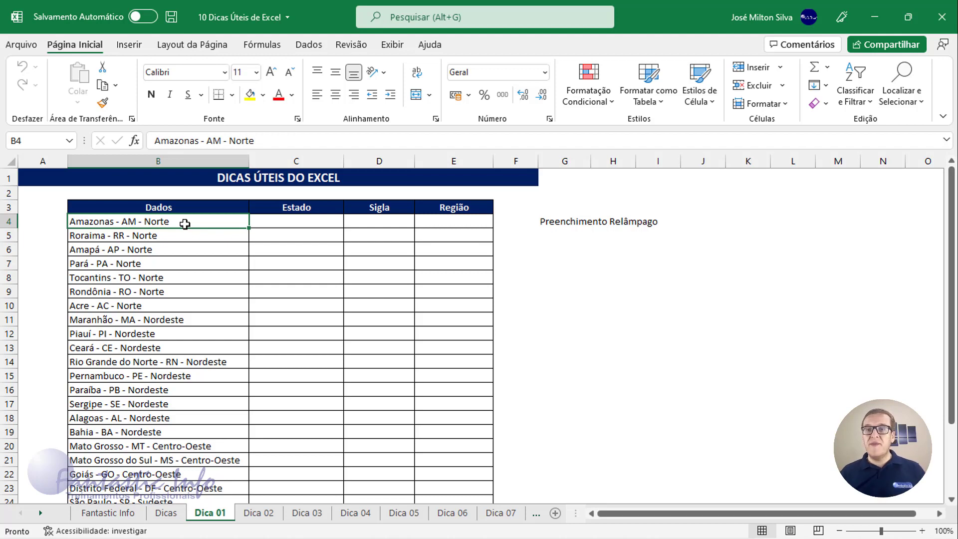
left_click(270, 227)
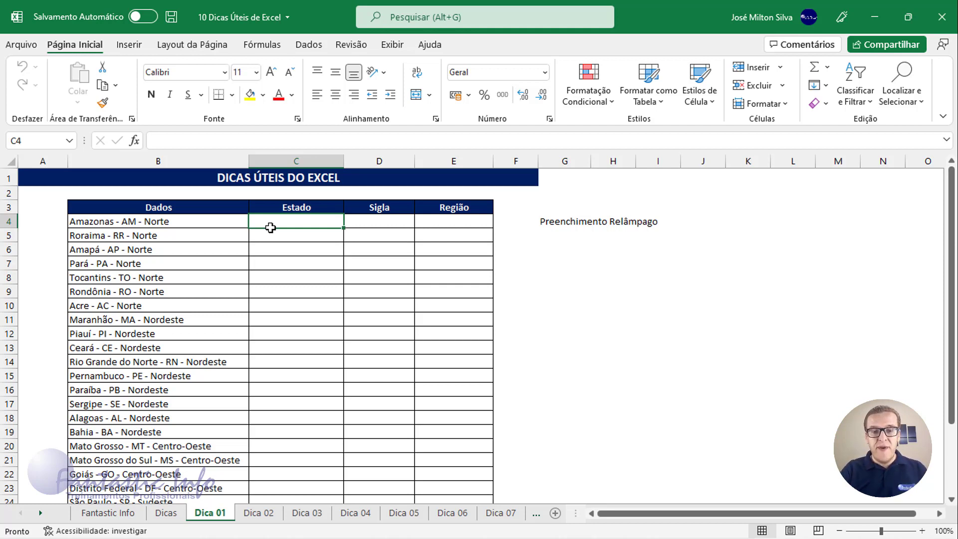
type("a")
key("BackSpace")
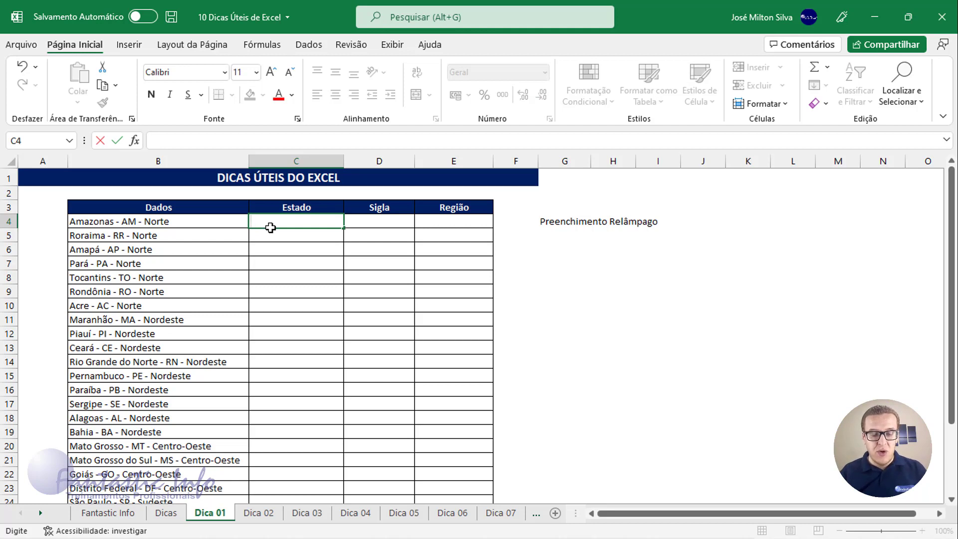
type("A")
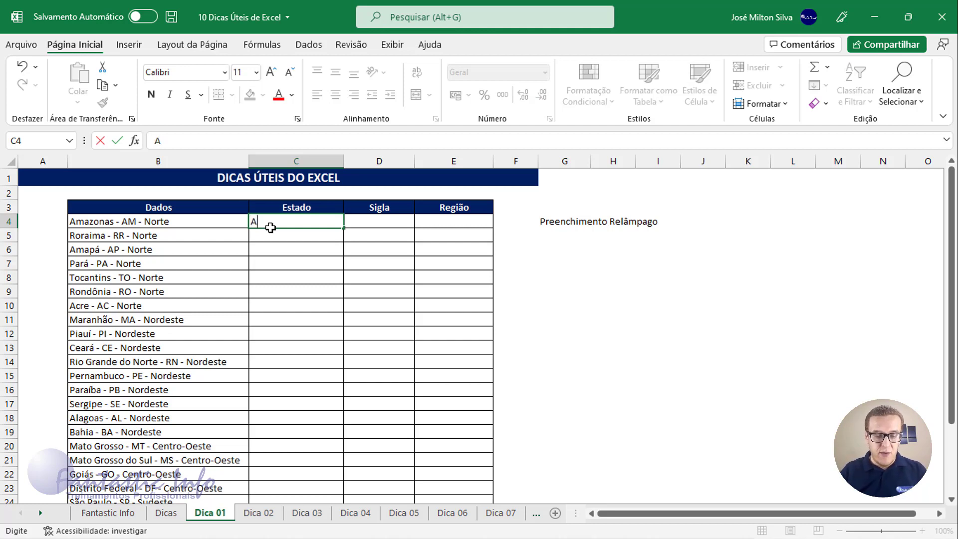
type("mazonas")
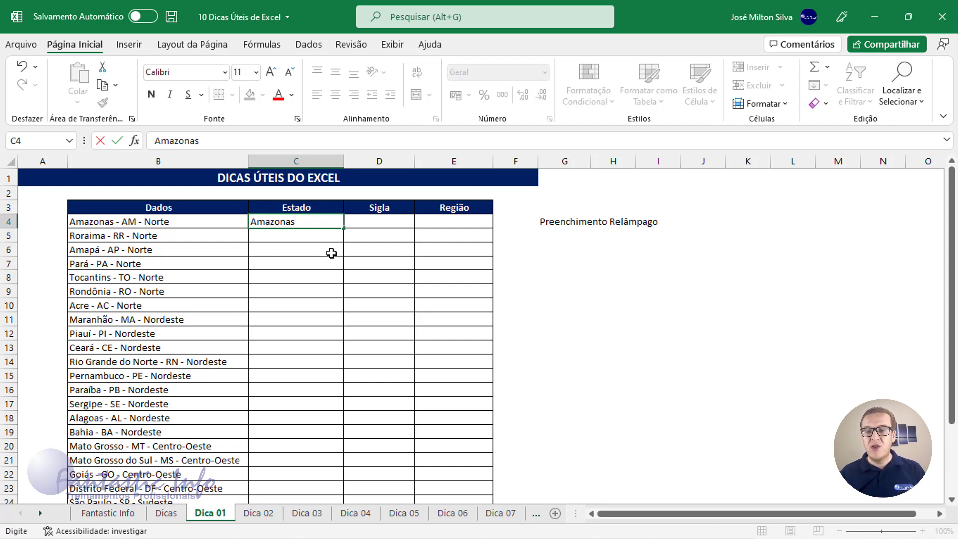
key("Return")
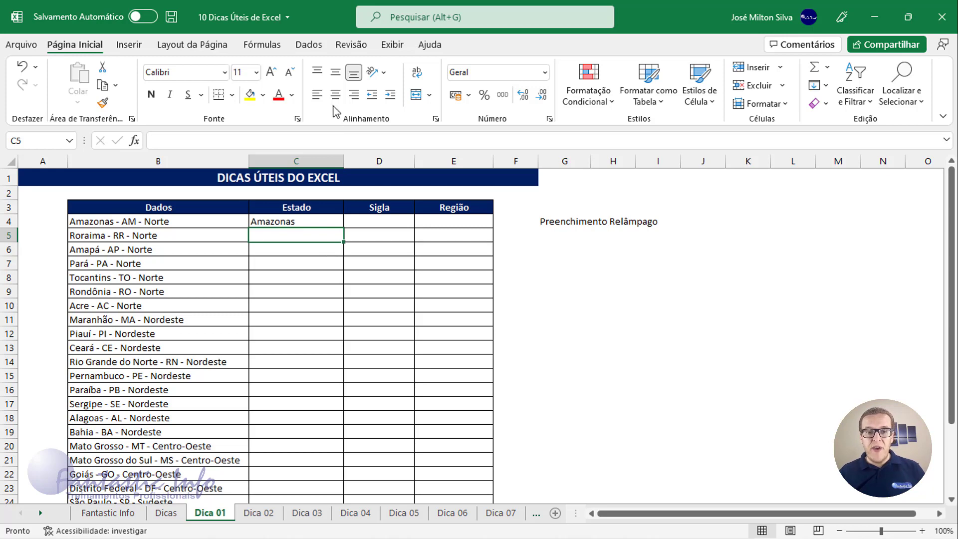
- Fill the rest of the Estado column from C5 with Flash Fill (Preenchimento Relâmpago)
left_click(314, 48)
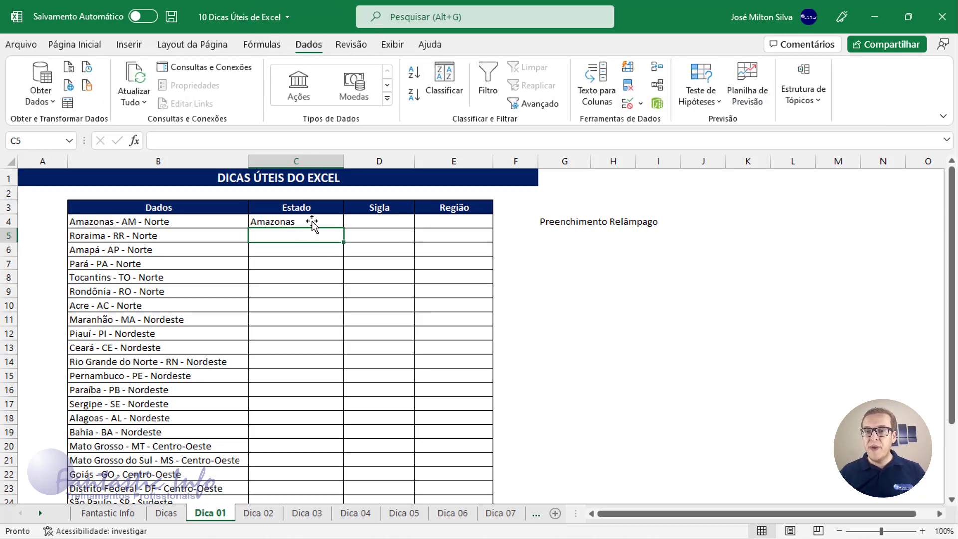
left_click(629, 124)
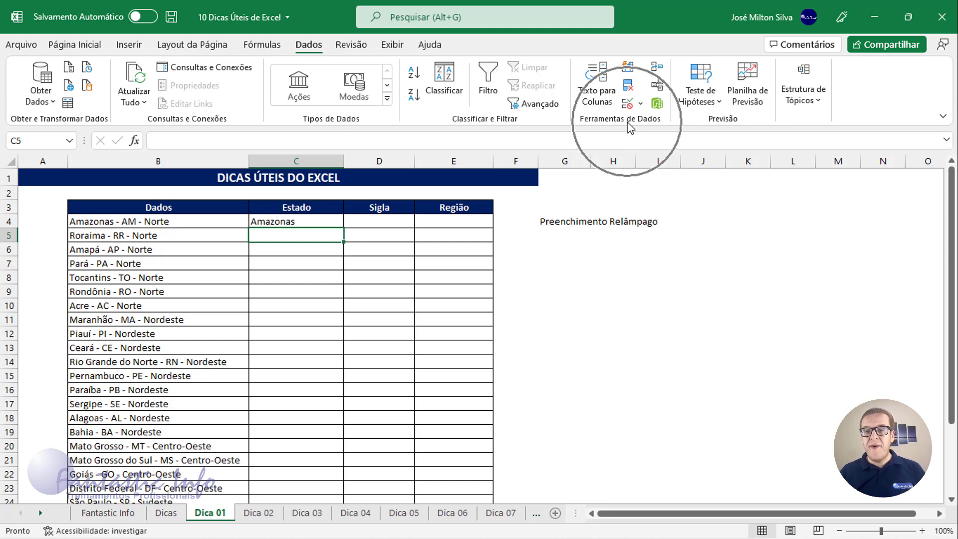
left_click(629, 69)
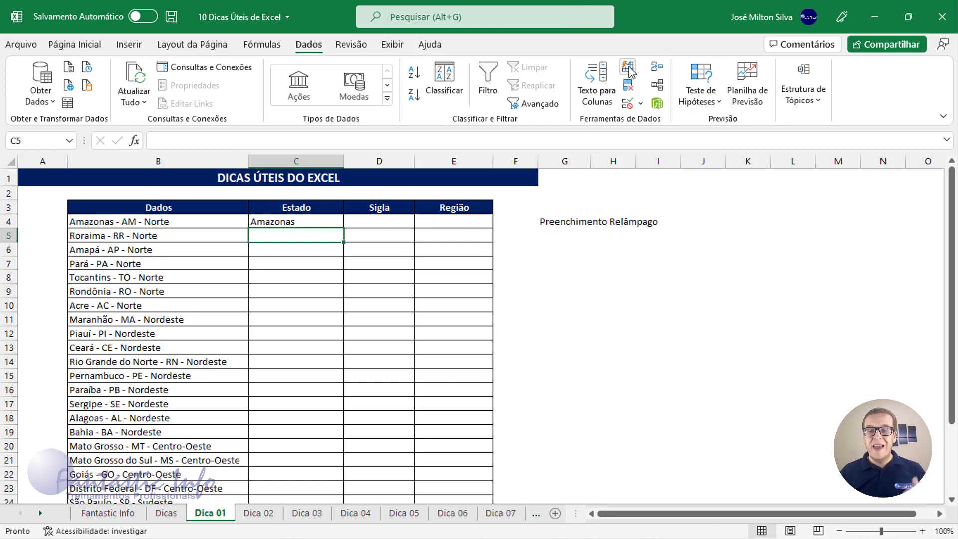
left_click(629, 68)
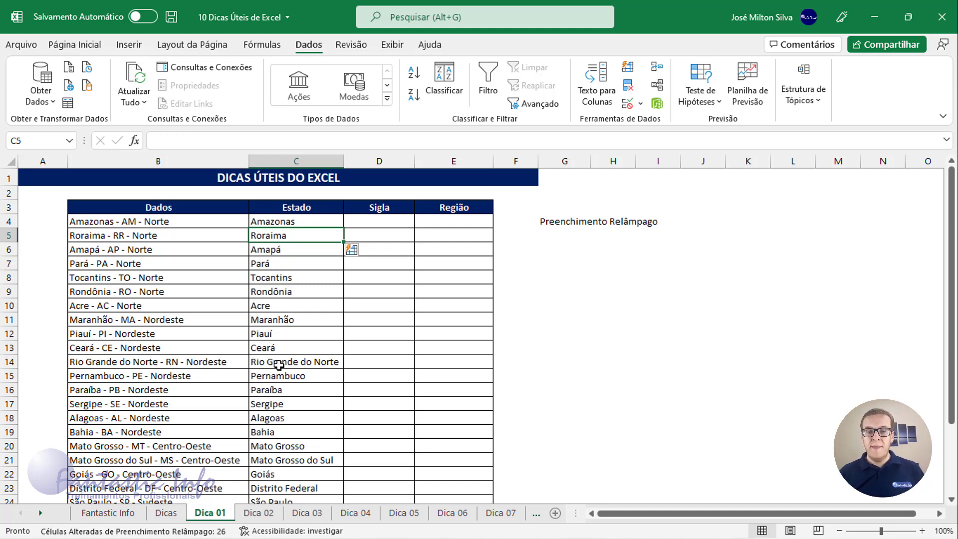
- Enter AM in D4 as the first Sigla value and Flash Fill the rest of the column
left_click(396, 225)
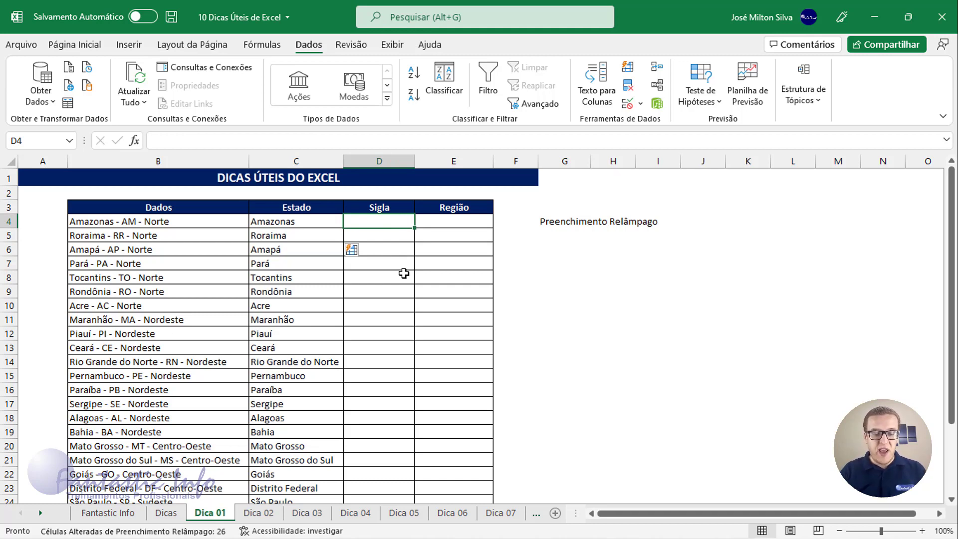
type("AM")
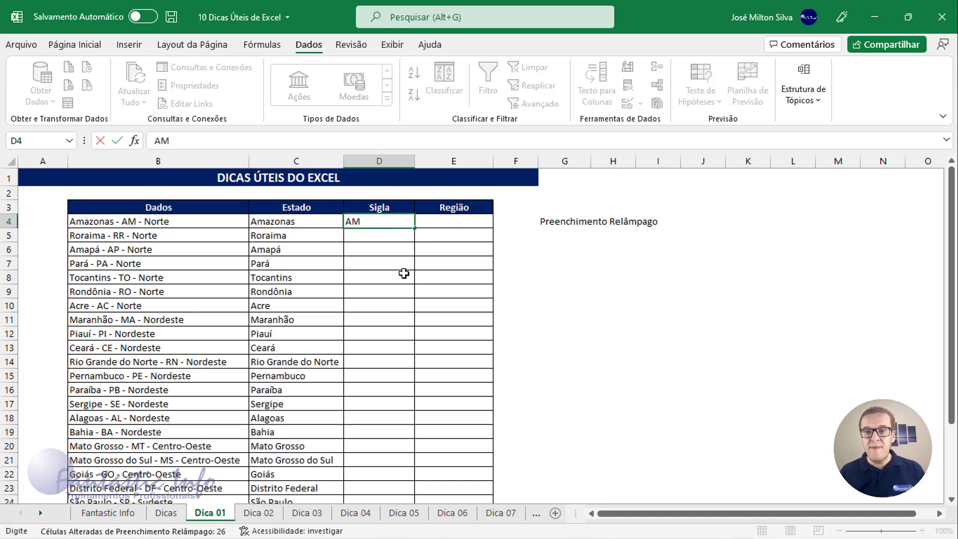
key("Return")
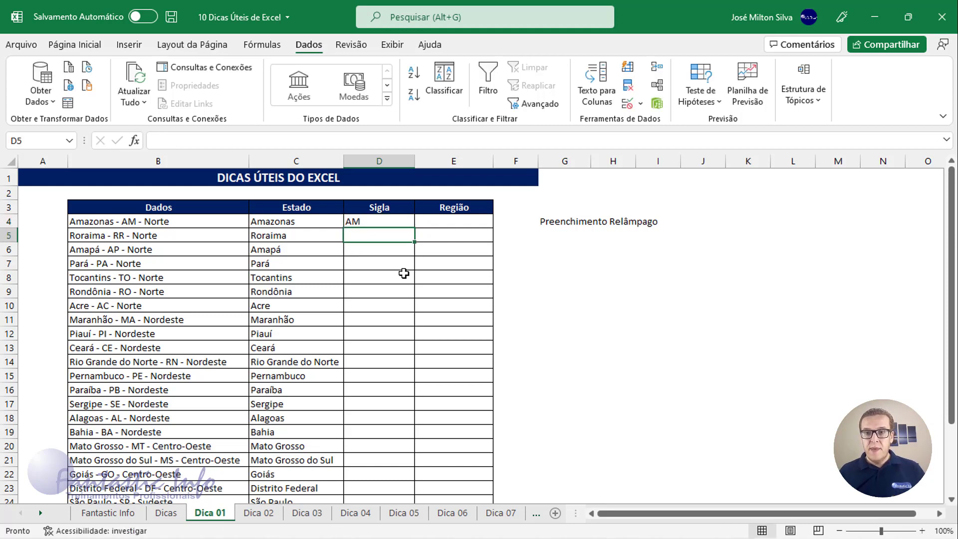
left_click(628, 68)
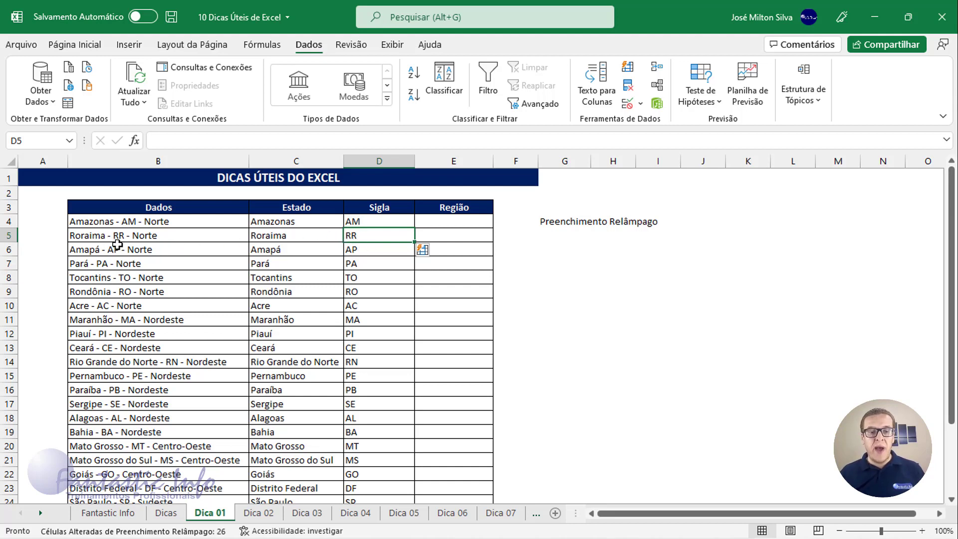
- Re-enter RR in D5 as the Sigla for Roraima
left_click(365, 237)
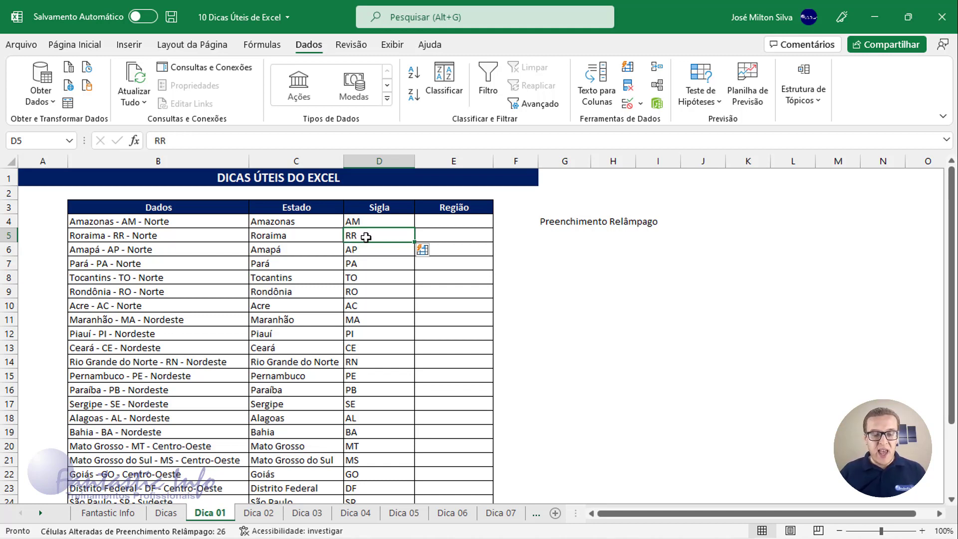
type("r")
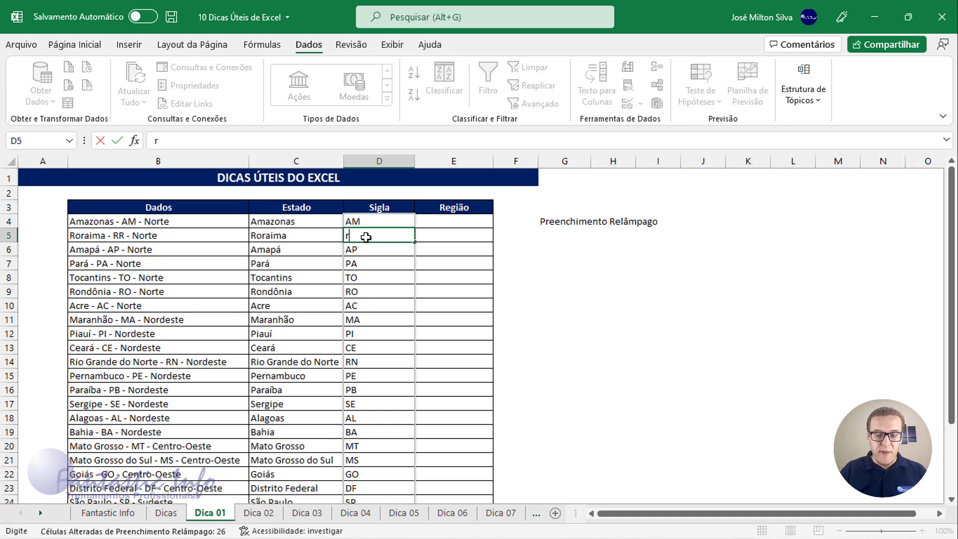
key("BackSpace")
type("RR")
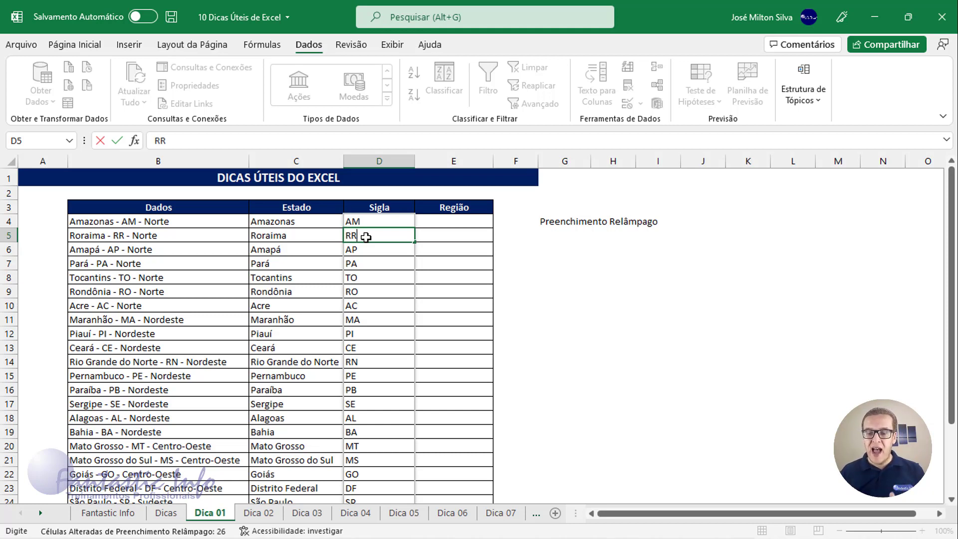
key("Return")
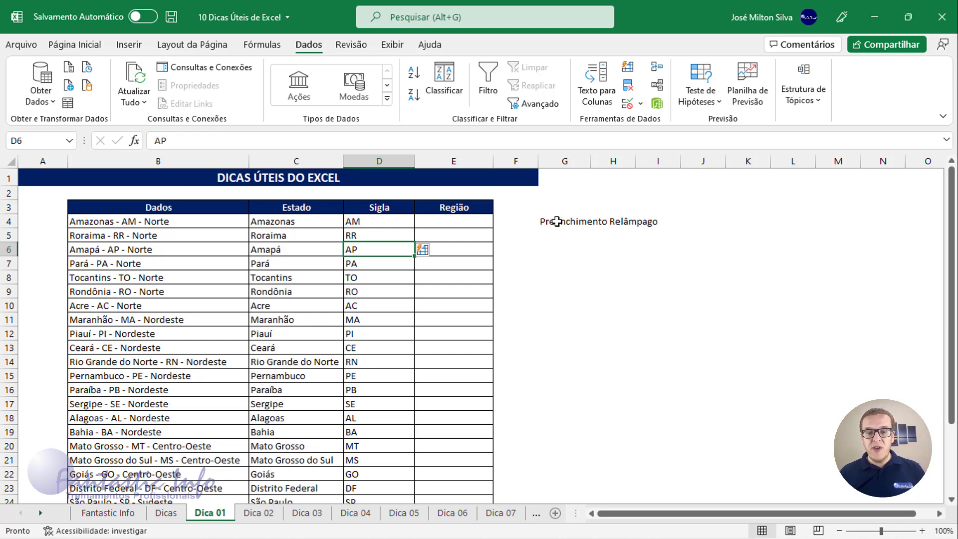
- Enter NORTE in E4 in uppercase and Flash Fill the rest of the Região column
left_click(475, 222)
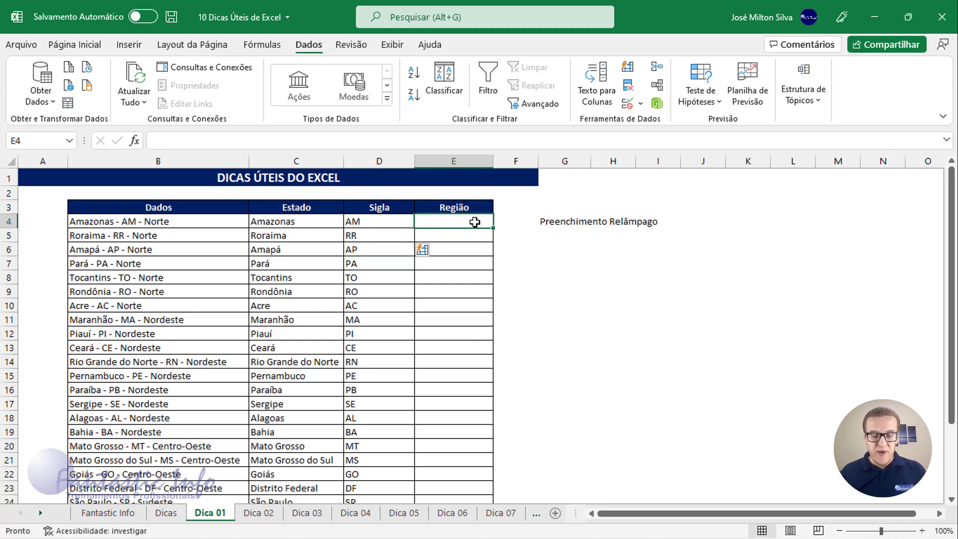
type("NORTE")
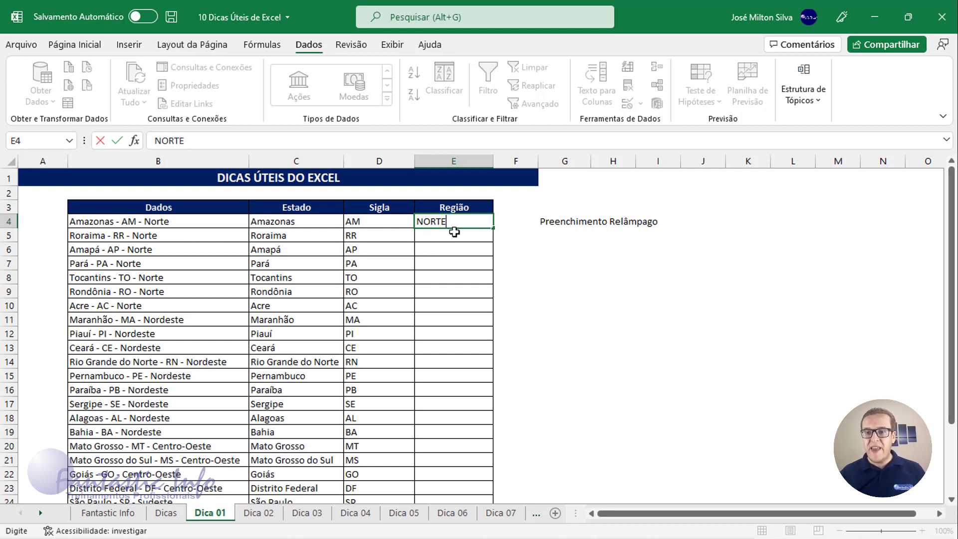
key("Return")
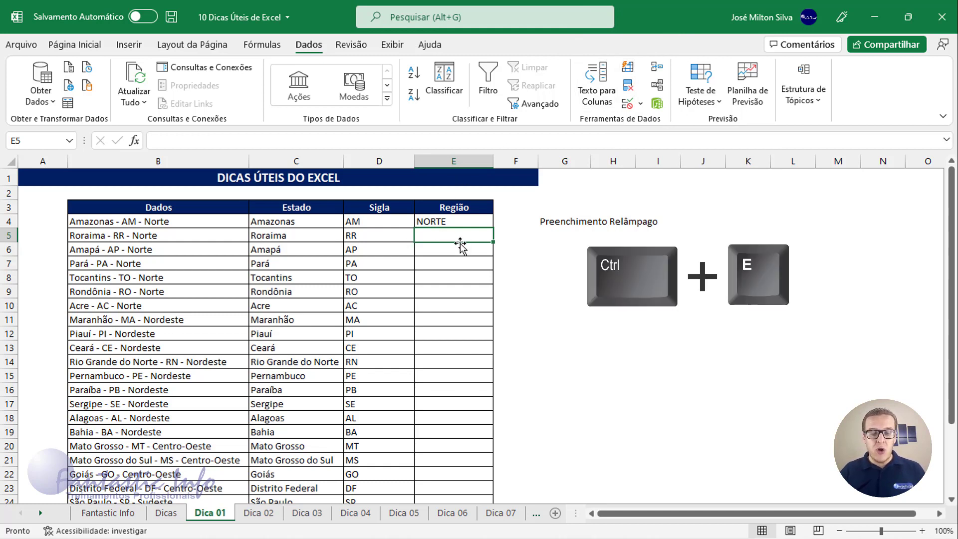
key("ctrl+e")
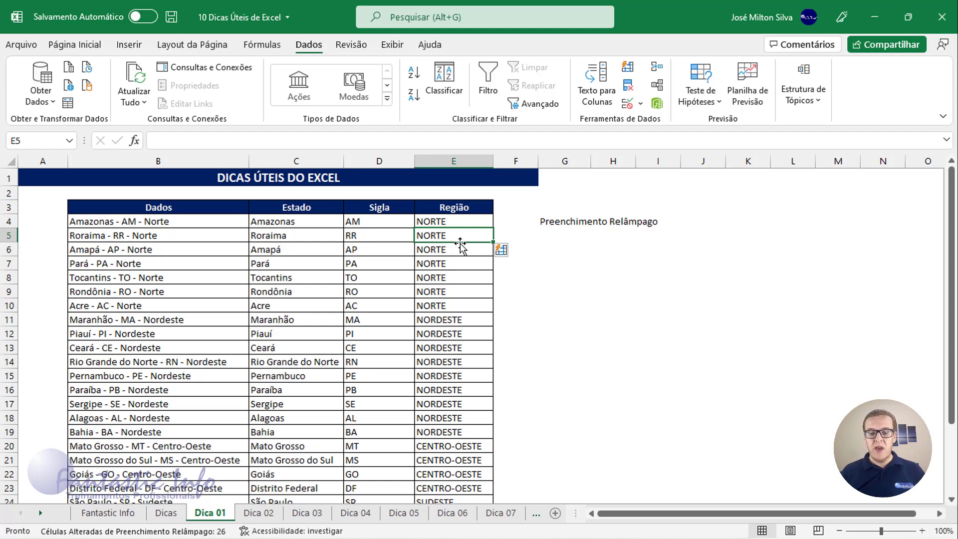
- Save the workbook and open the Dica 02 sheet
key("ctrl+s")
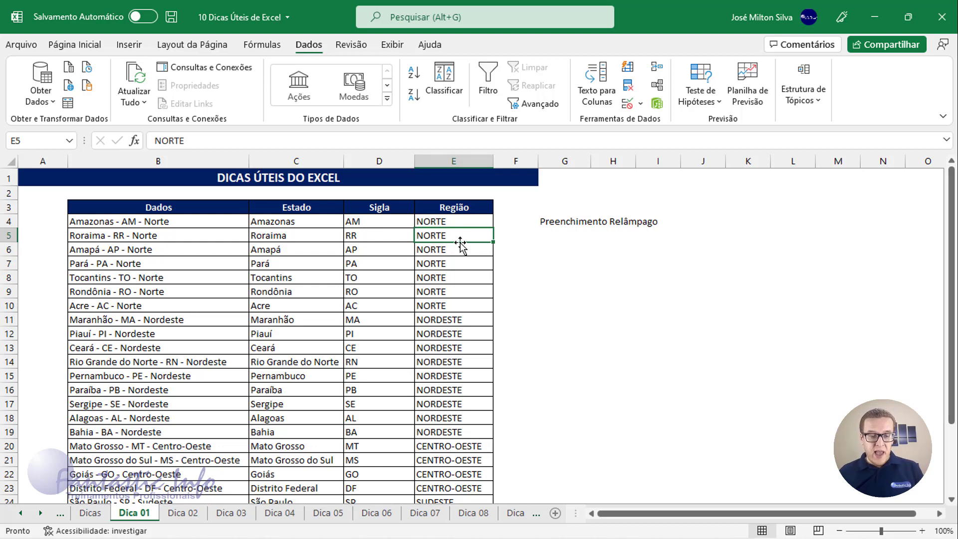
left_click(183, 513)
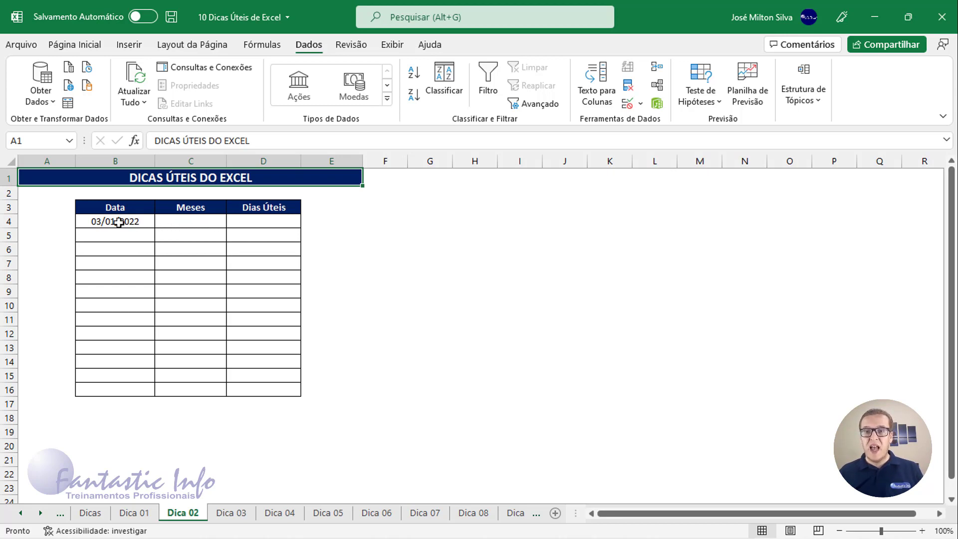
- Fill the date in B4 down to B16 as a daily series, and undo the fill
left_click(135, 221)
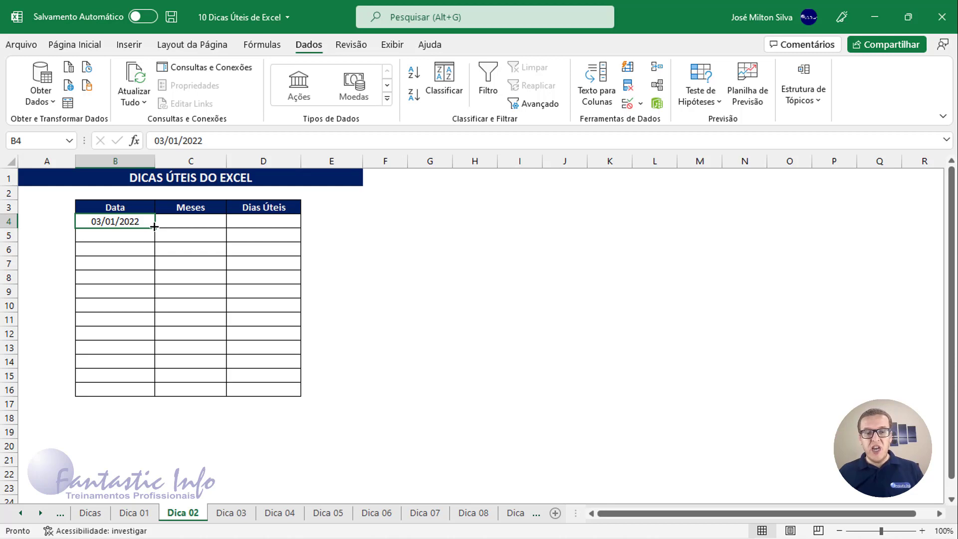
left_click_drag(154, 227, 138, 395)
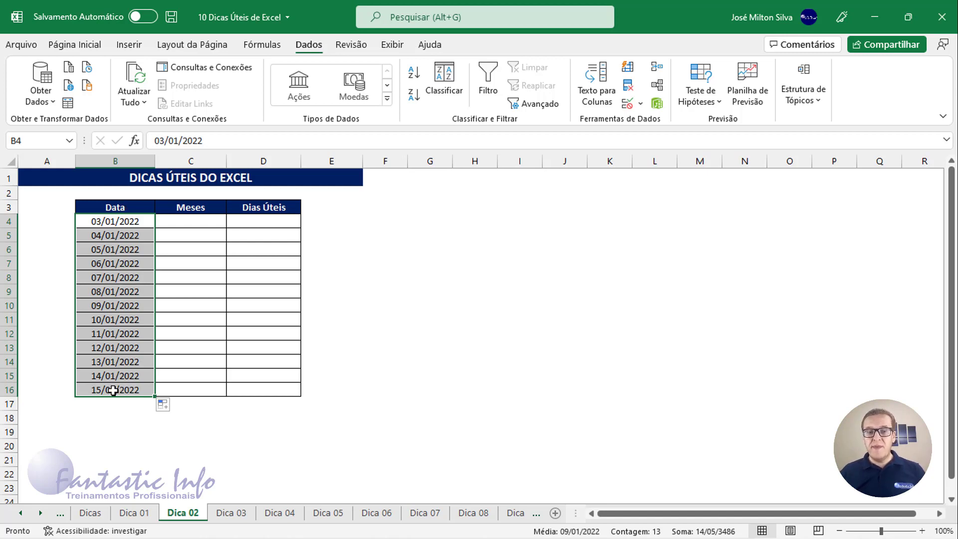
left_click(125, 222)
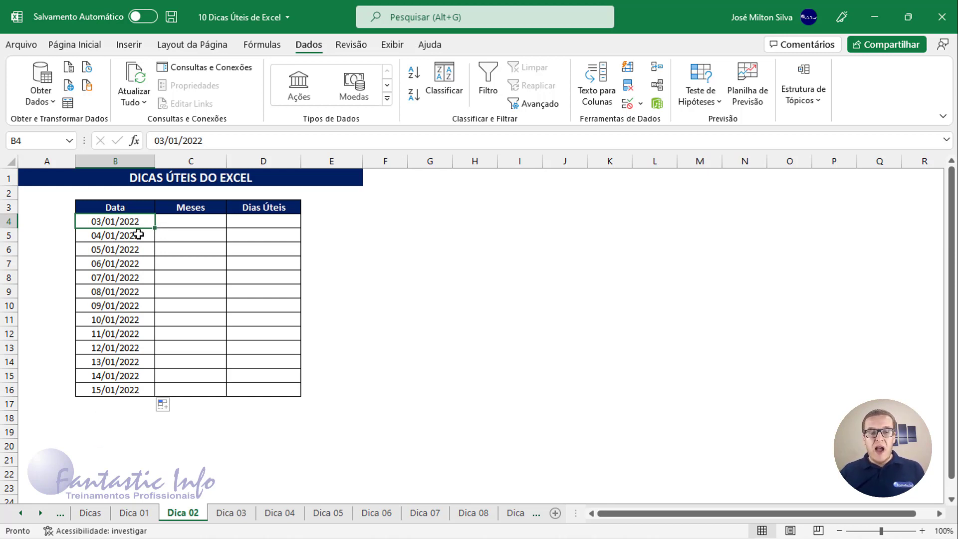
left_click(77, 49)
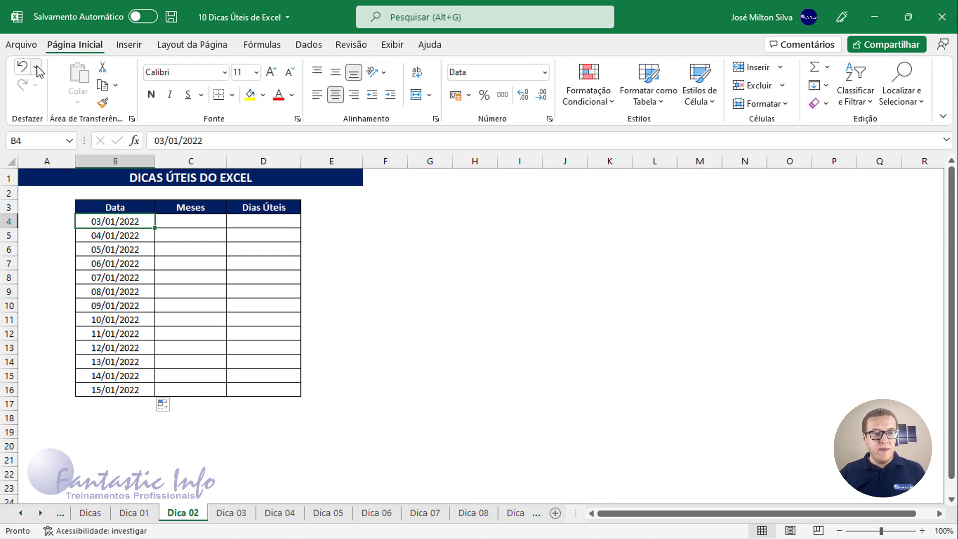
left_click(20, 67)
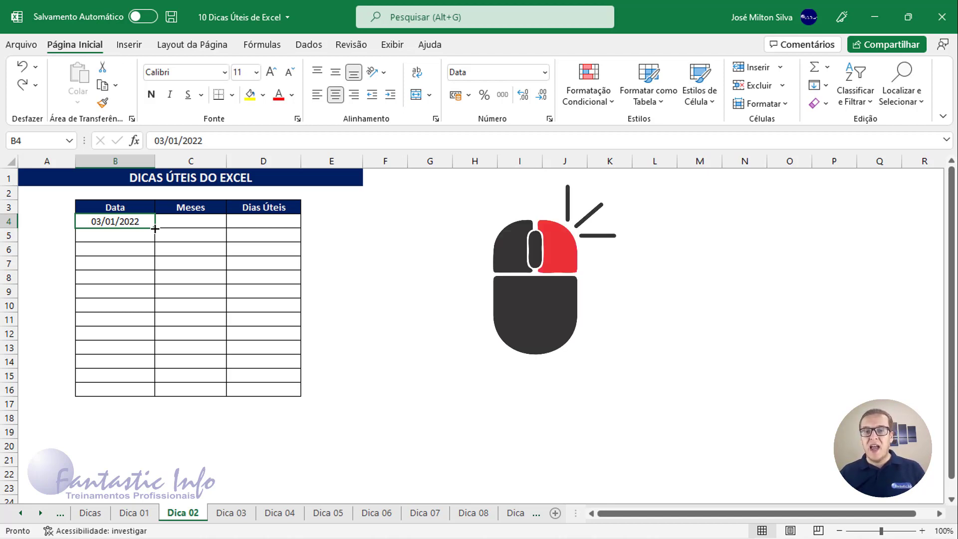
- Fill the Data column from B4 down to B16 using the Preencher Série fill option
left_click_drag(155, 228, 144, 404)
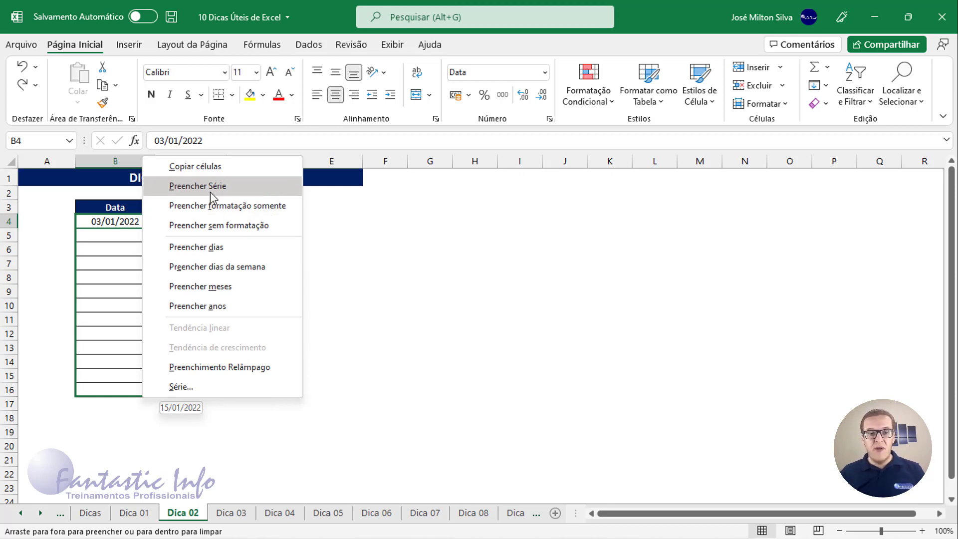
left_click(210, 192)
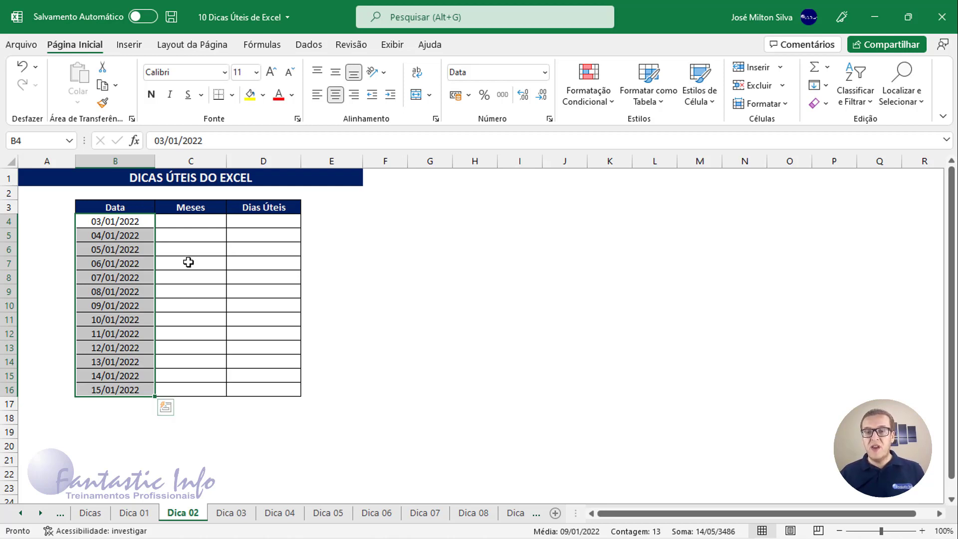
- Enter Janeiro as the first month in C4 of the Meses column
left_click(201, 221)
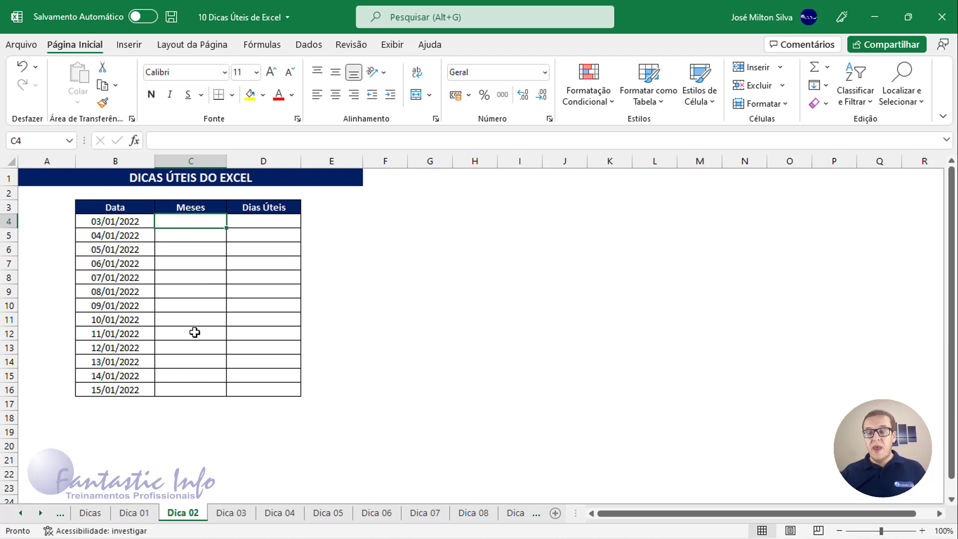
left_click(121, 221)
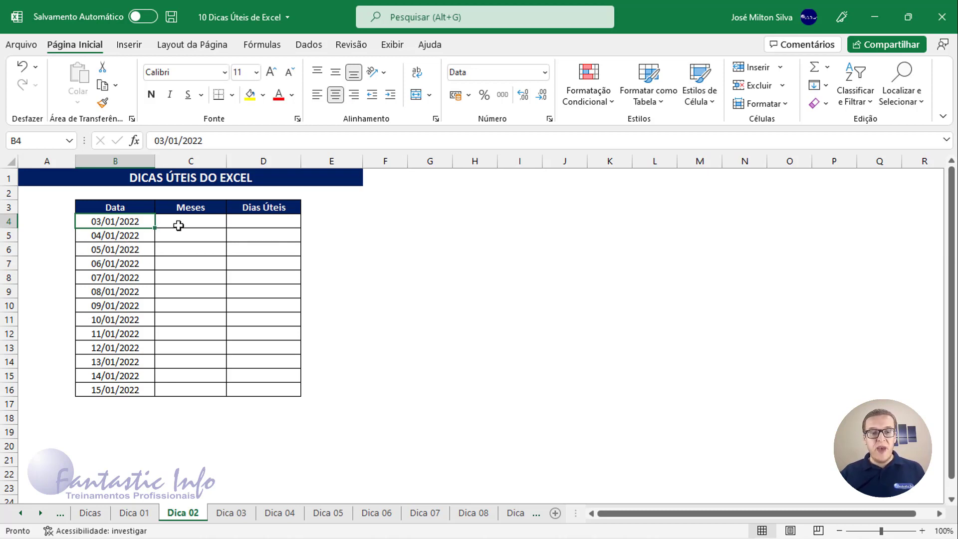
left_click(183, 225)
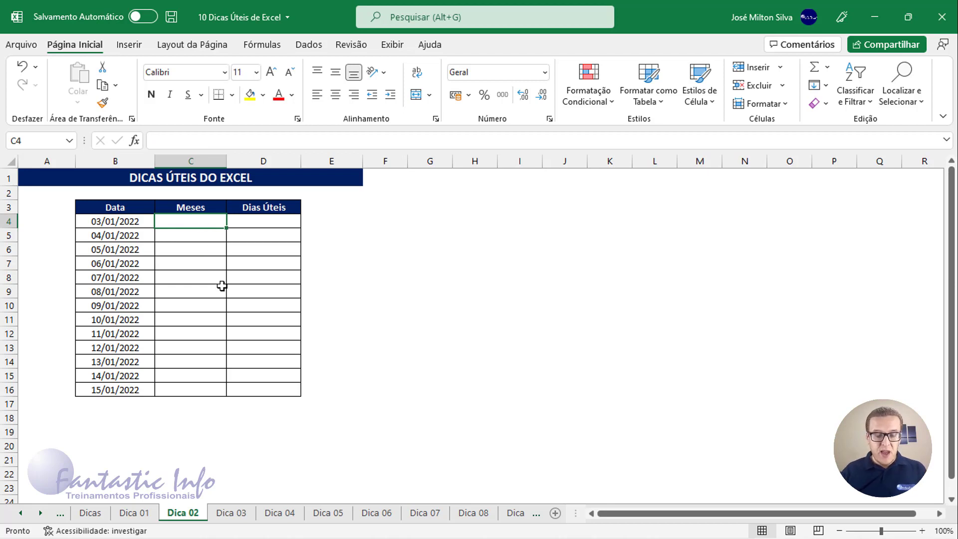
type("jANI")
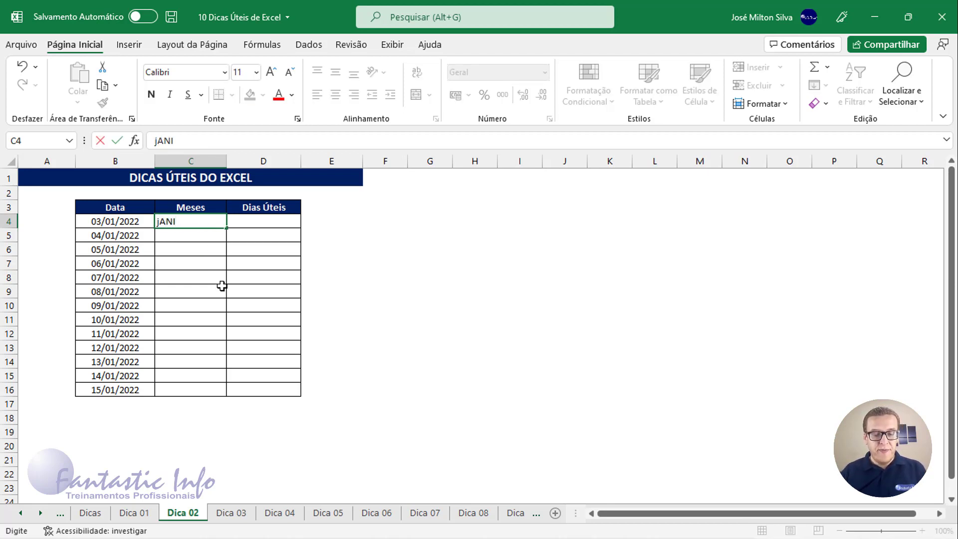
key("BackSpace")
type("EIRO")
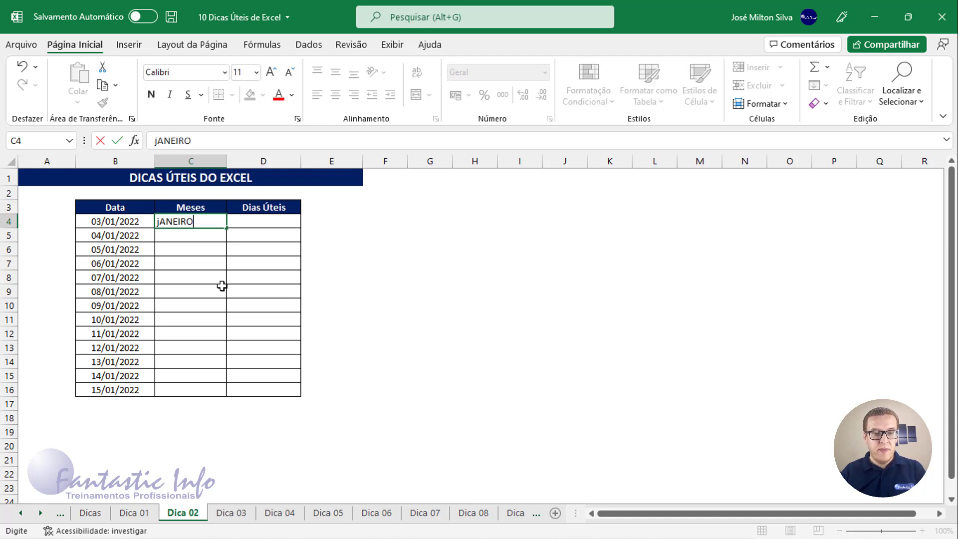
key("Return")
- Fill the month in C4 down to C16 as a monthly series, and undo the fill
left_click(198, 221)
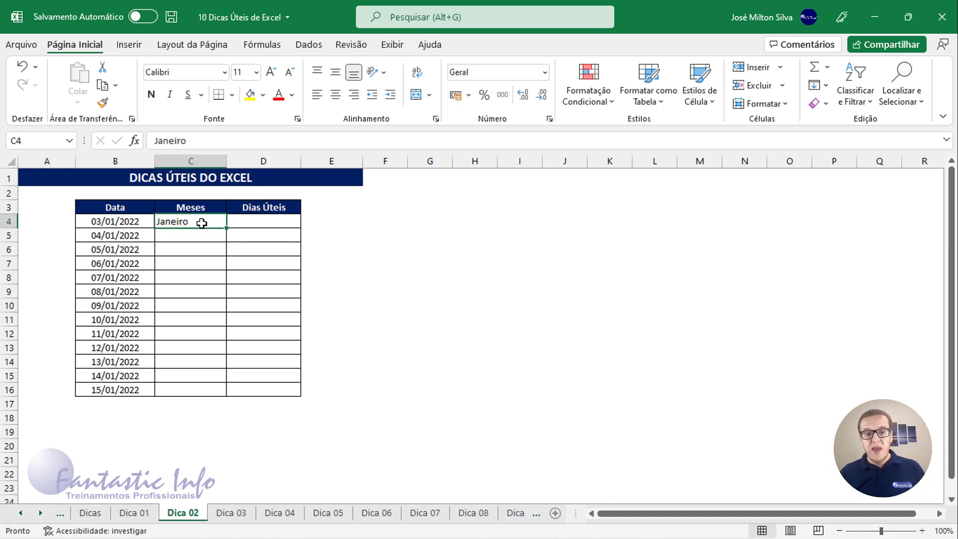
left_click_drag(226, 228, 211, 398)
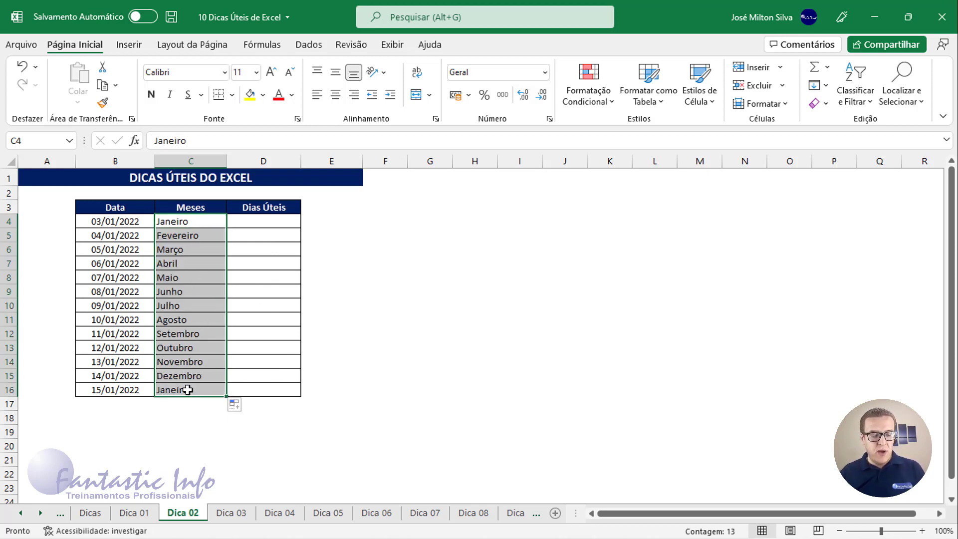
key("ctrl+z")
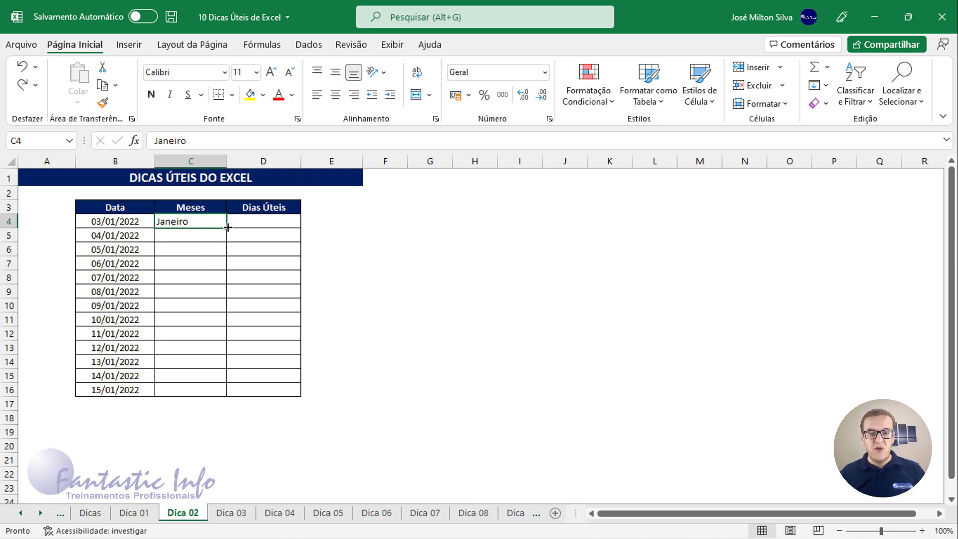
- Fill C4 down to C16 using the Copiar células fill option, and undo the copy
left_click_drag(227, 226, 227, 397)
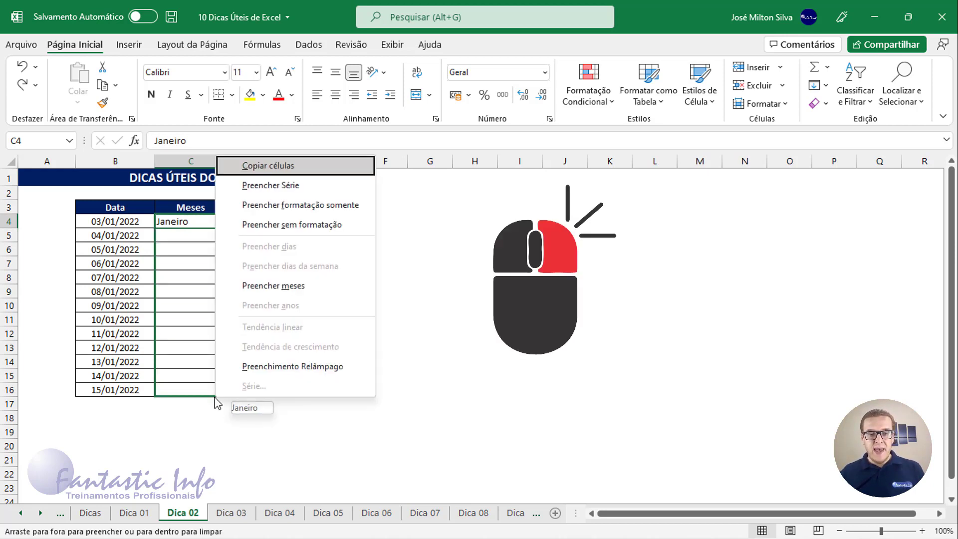
left_click(290, 171)
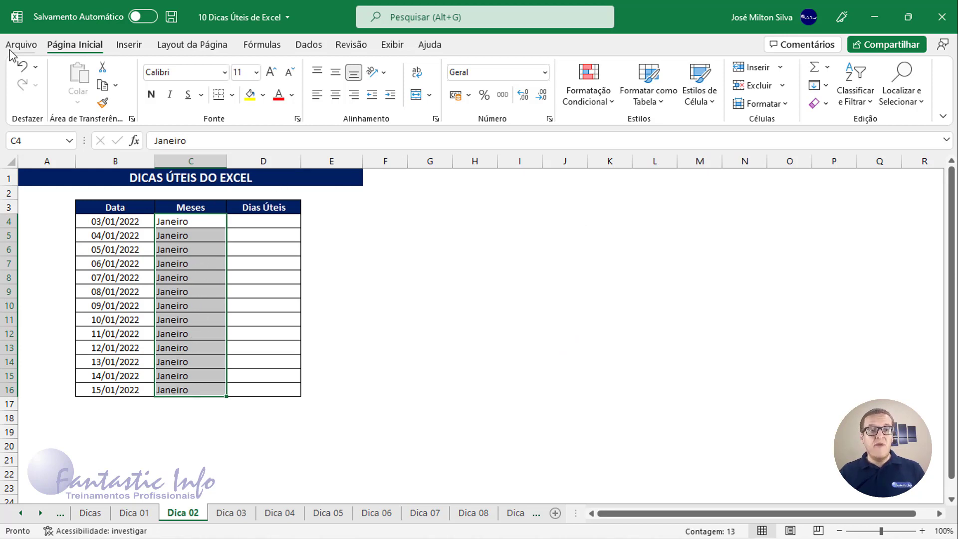
left_click(22, 67)
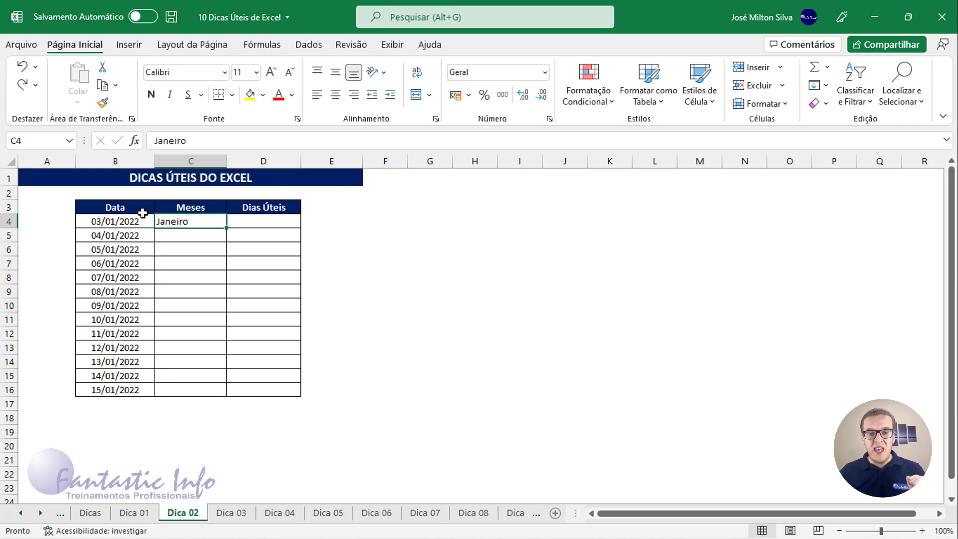
- Apply a yellow fill color to cells C6:C8 and C12:C14 in the Meses column
left_click(195, 252)
left_click(249, 95)
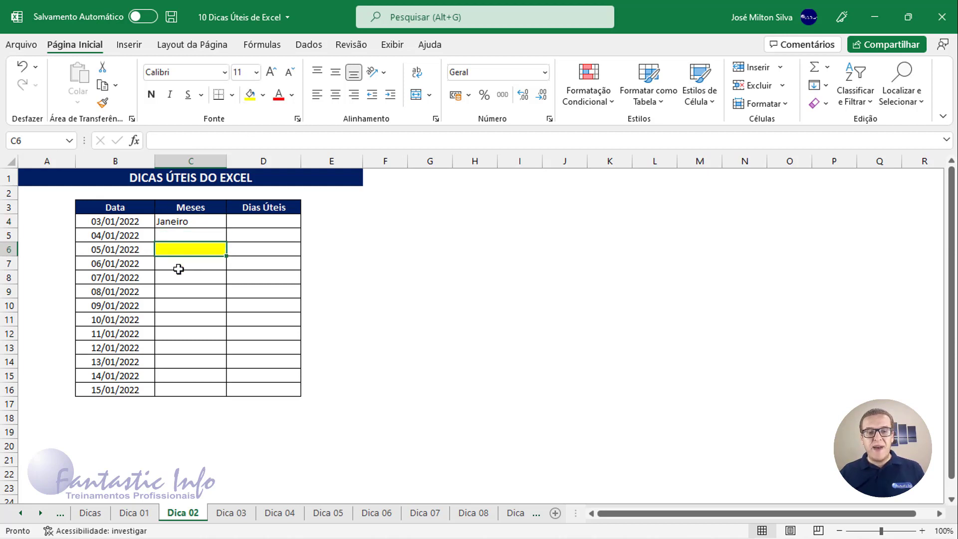
left_click_drag(182, 255, 185, 277)
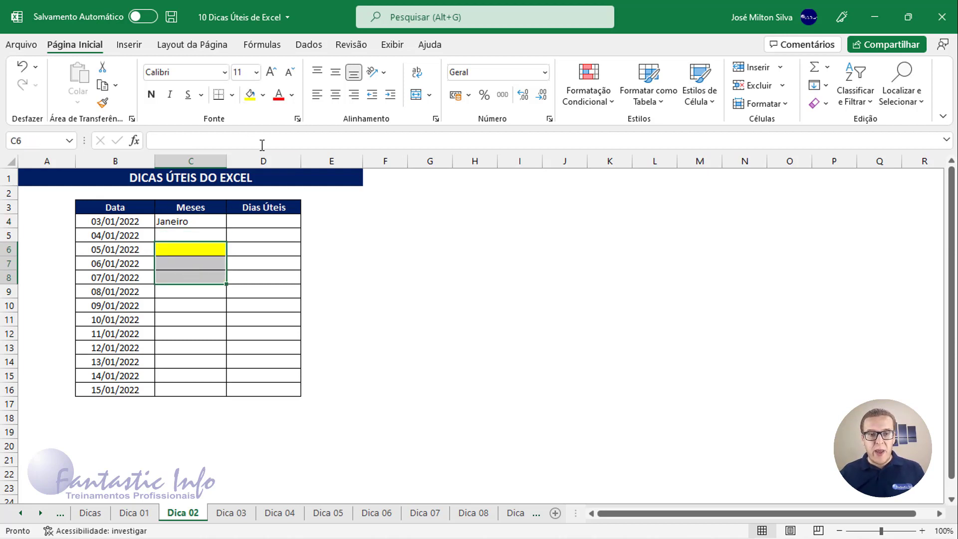
left_click(250, 95)
left_click_drag(192, 335, 197, 362)
left_click(250, 94)
- Fill the months from C4 to C16 over the yellow cells with the default fill, and undo it
left_click(199, 220)
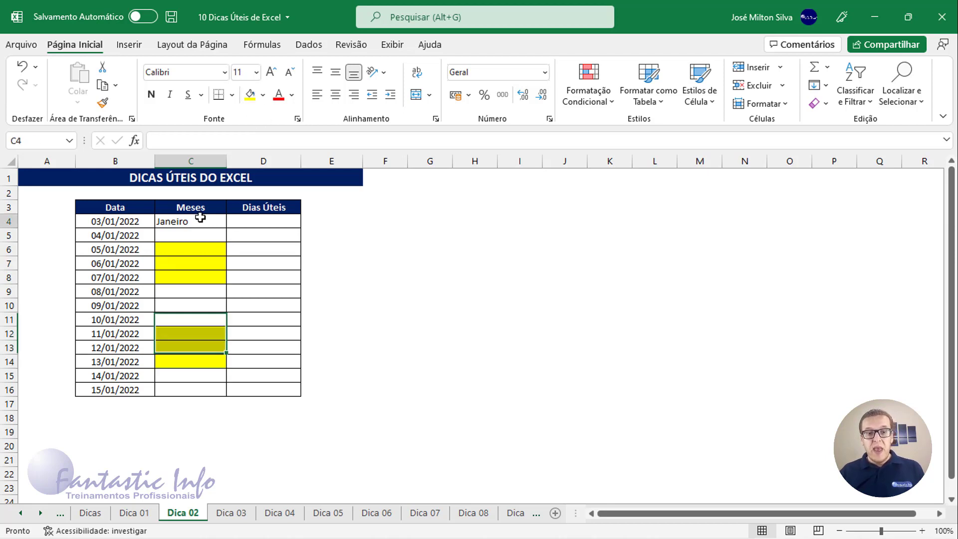
left_click_drag(226, 231, 210, 396)
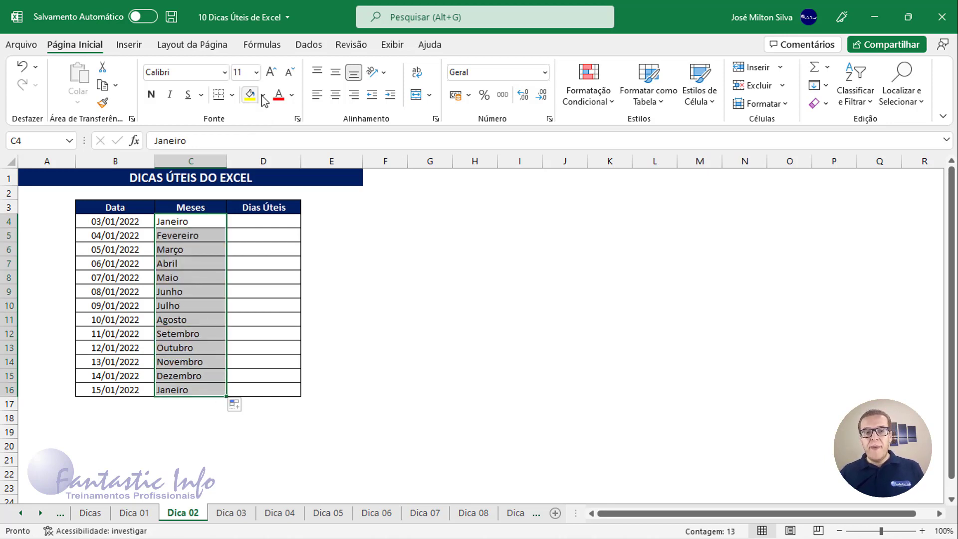
left_click(22, 66)
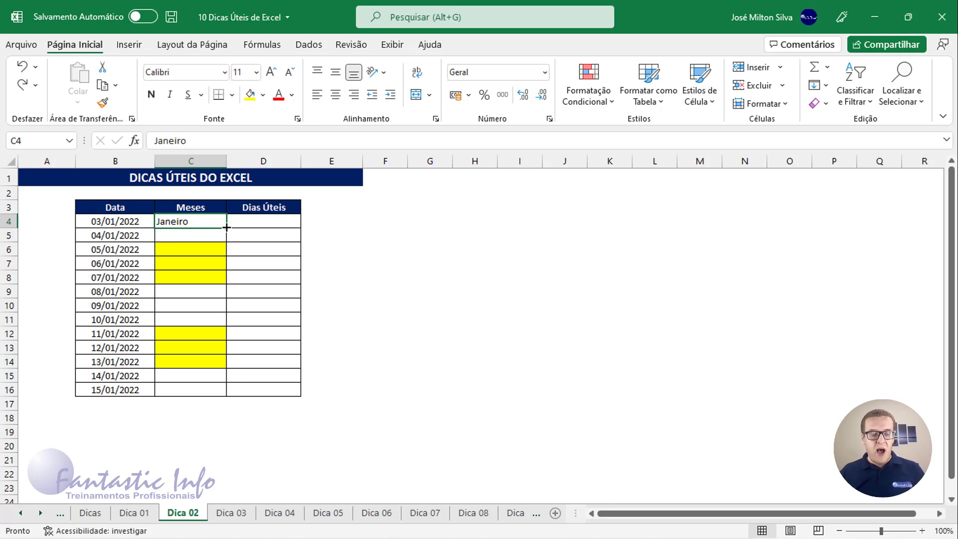
- Fill the Meses column from C4 down to C16 using the Preencher sem formatação option
left_click_drag(226, 228, 207, 398)
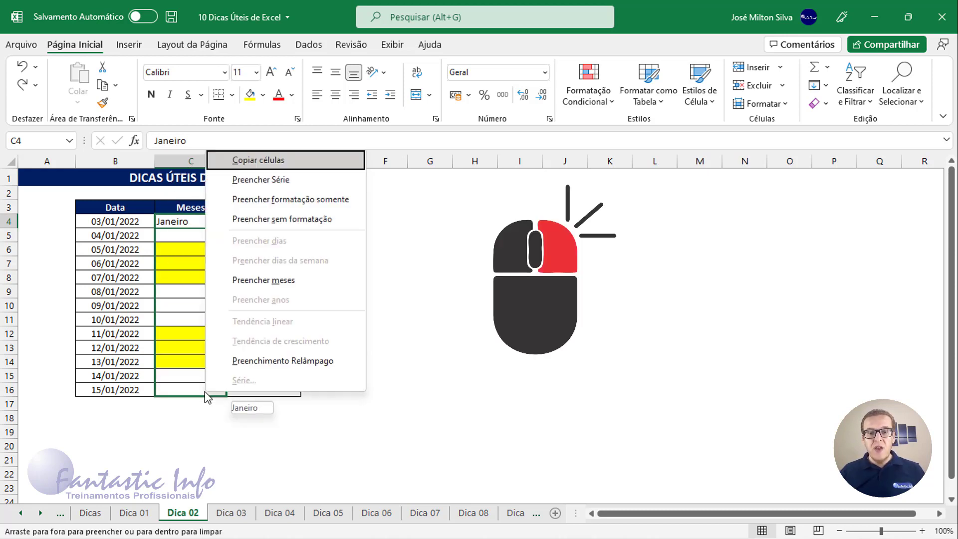
left_click(284, 220)
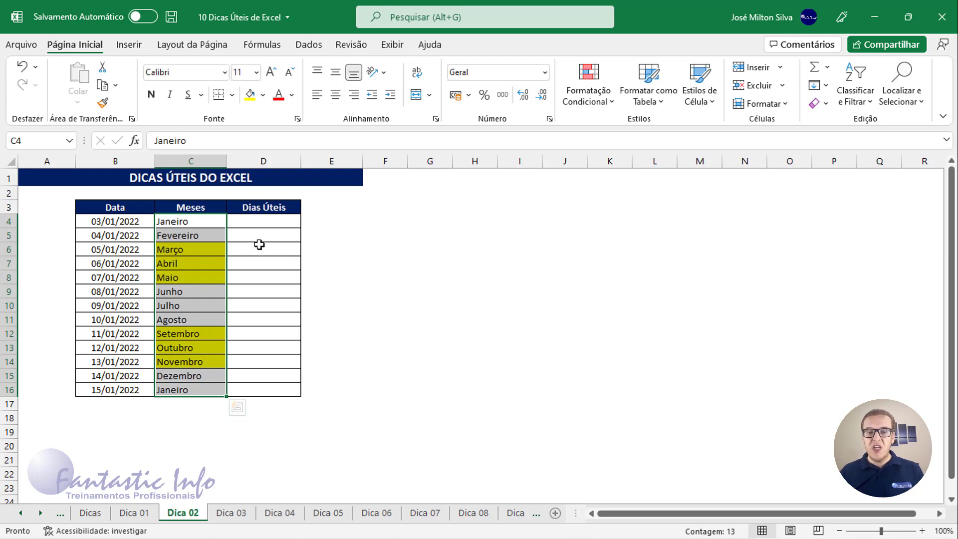
- Enter the date 03/01/2022 in D4 of the Dias Úteis column
left_click(277, 221)
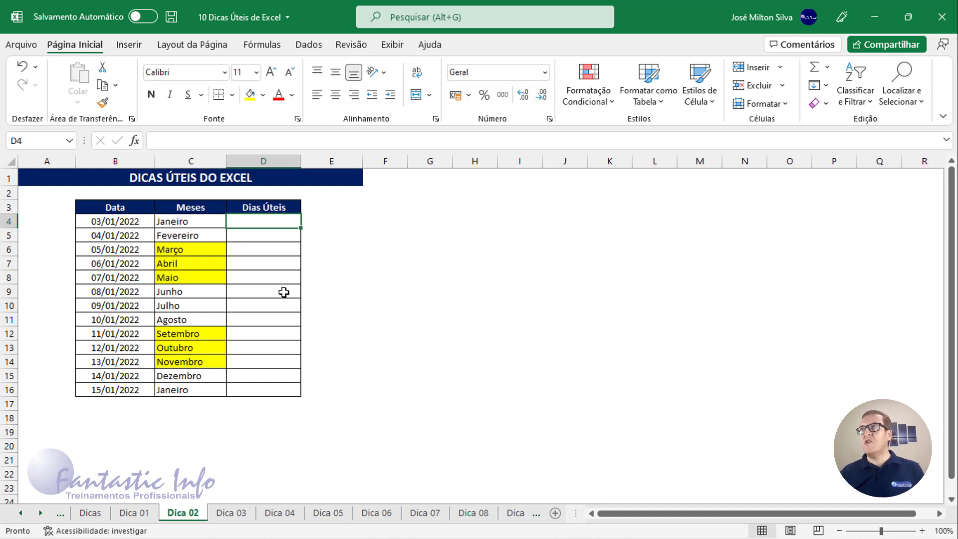
type("03")
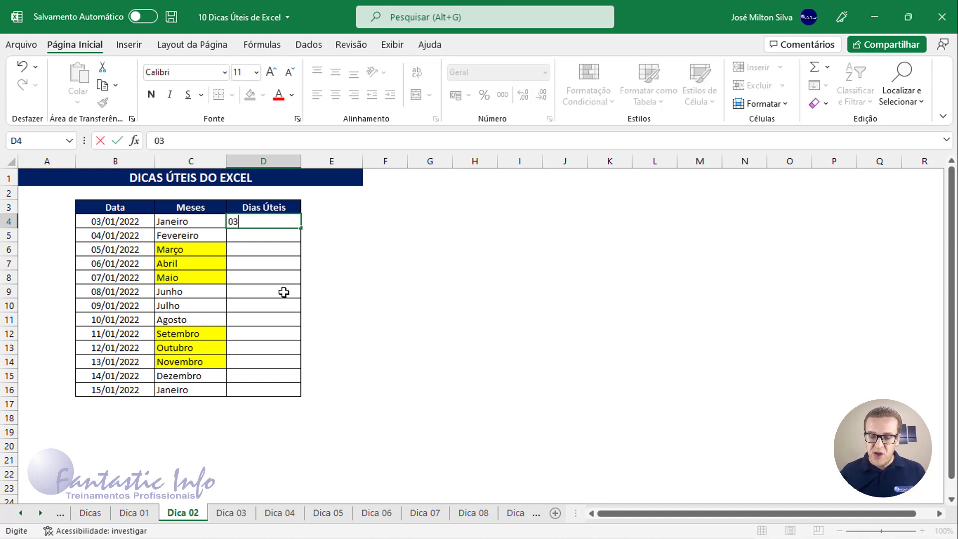
type("/01/2022")
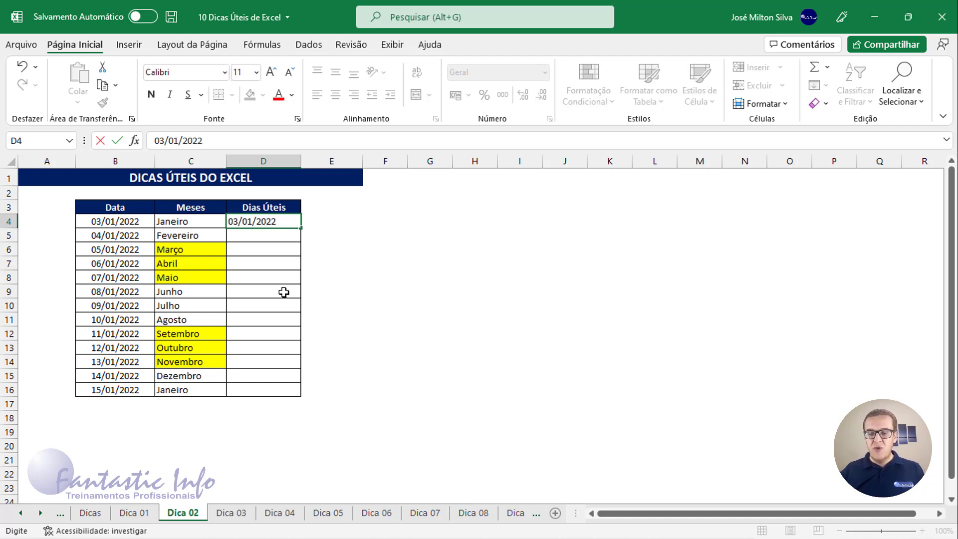
key("Return")
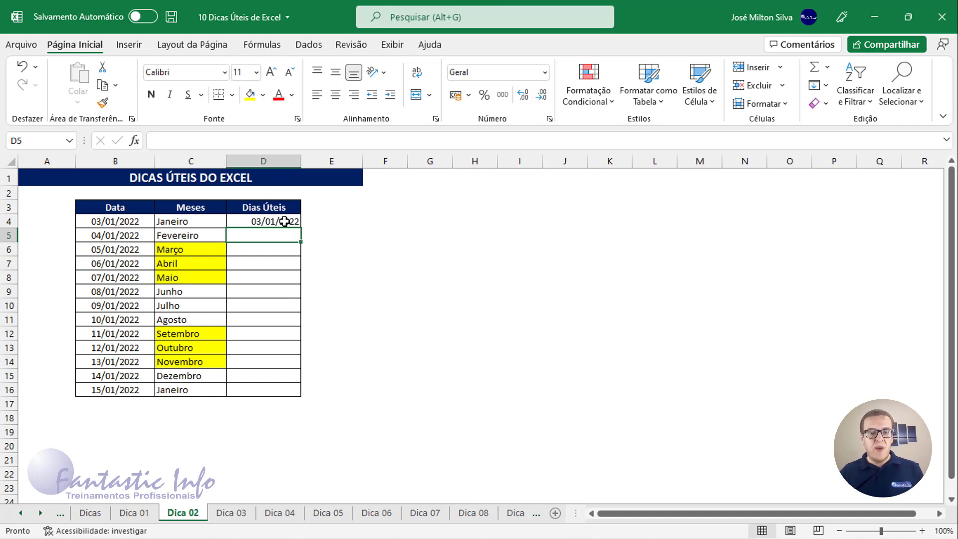
- Fill the Dias Úteis column from D4 down to D16 using the Preencher dias da semana option
left_click(284, 221)
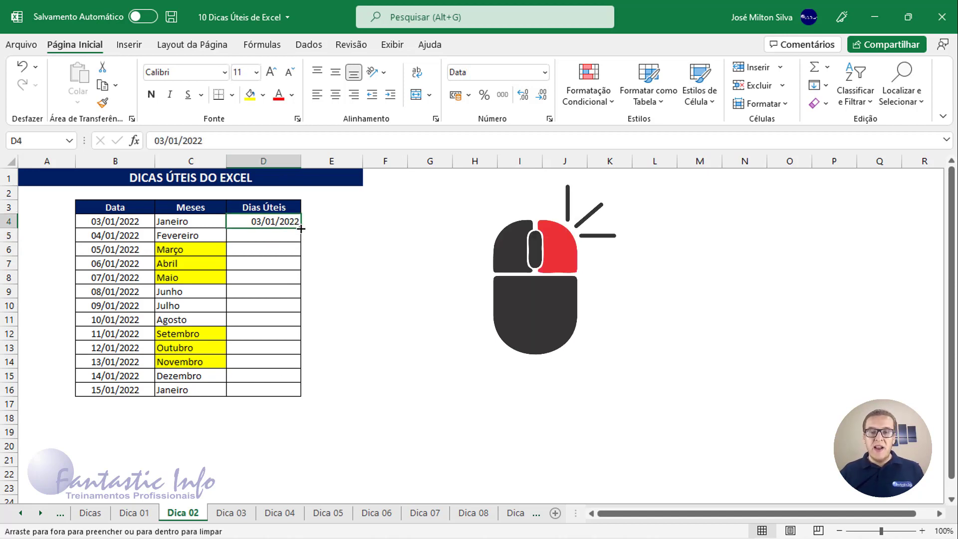
left_click_drag(301, 229, 294, 403)
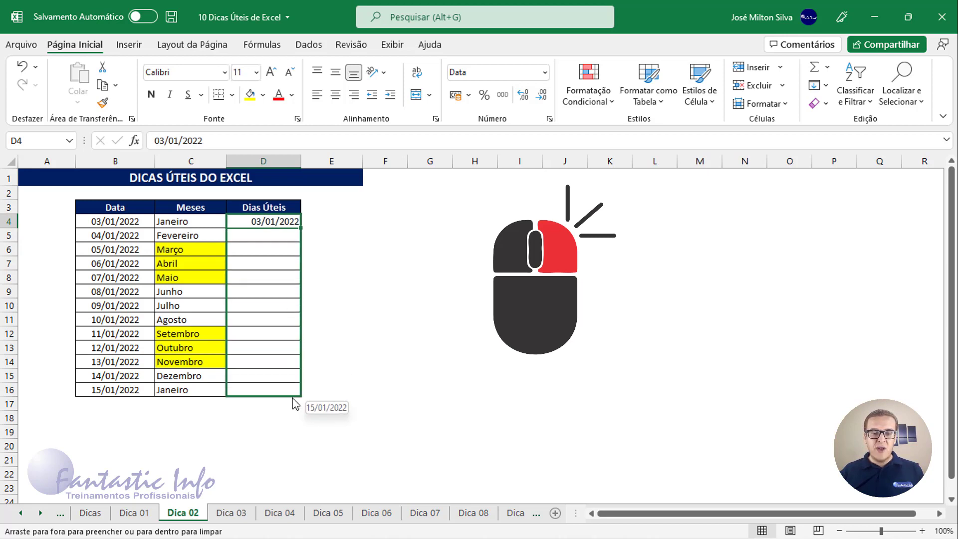
left_click(293, 399)
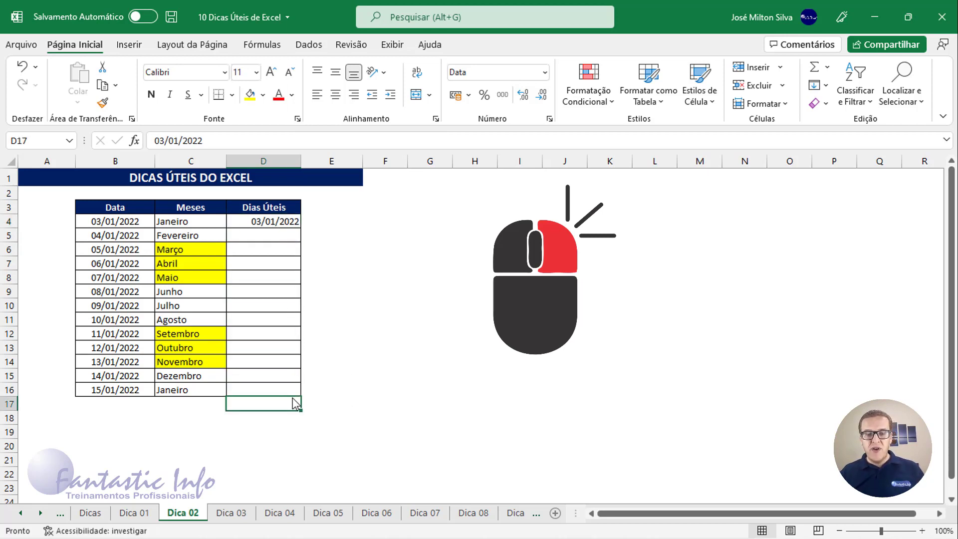
right_click(293, 398)
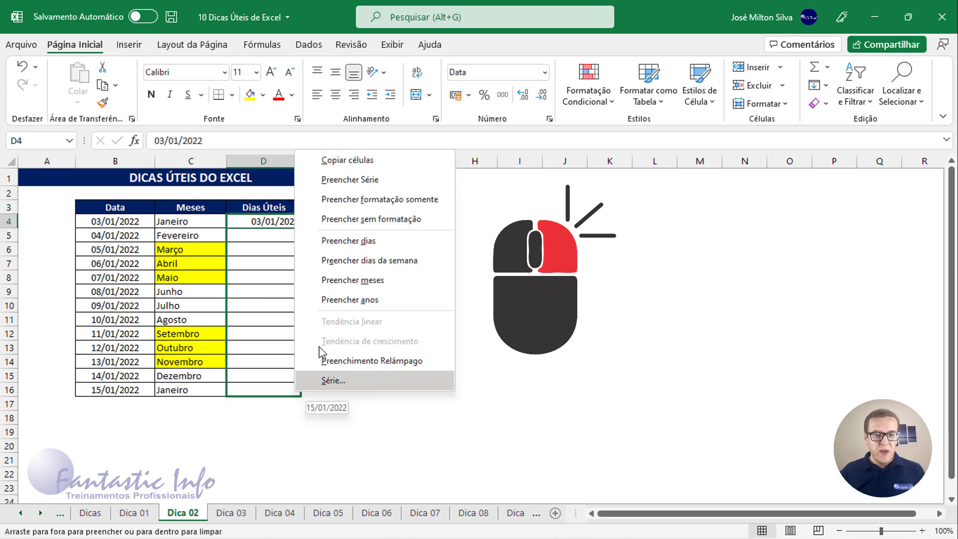
left_click(369, 261)
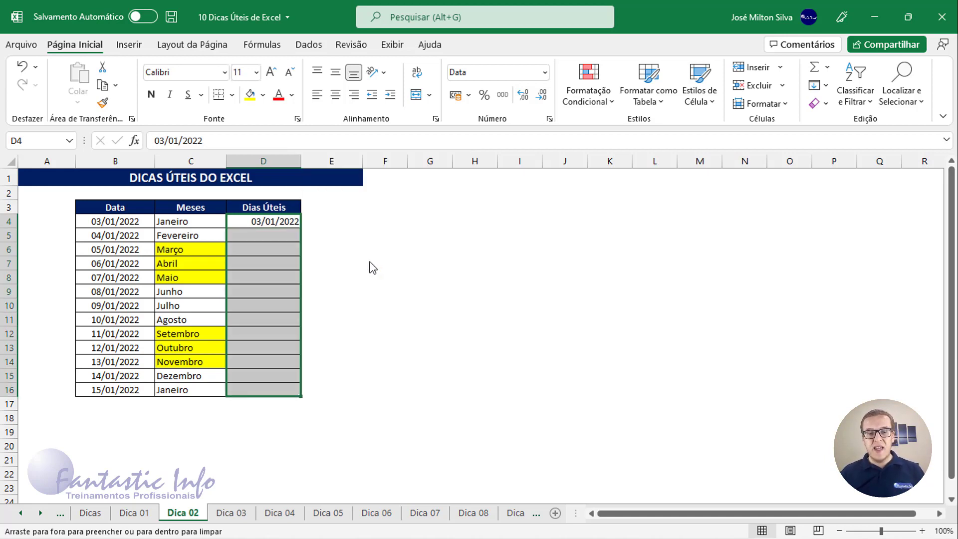
- Examine the weekday dates in D4:D8 and D9:D13, one working week at a time
left_click(275, 220)
left_click_drag(274, 220, 271, 281)
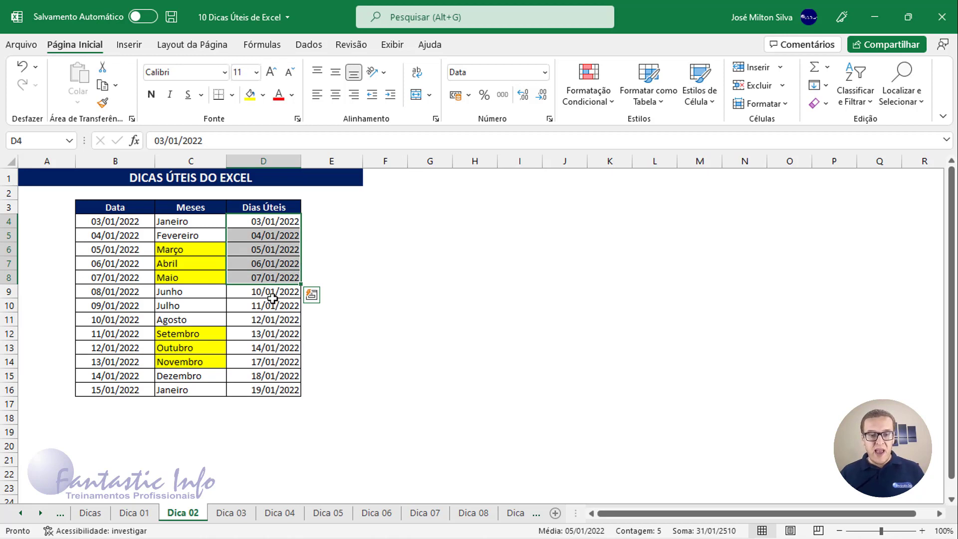
left_click_drag(273, 298, 281, 352)
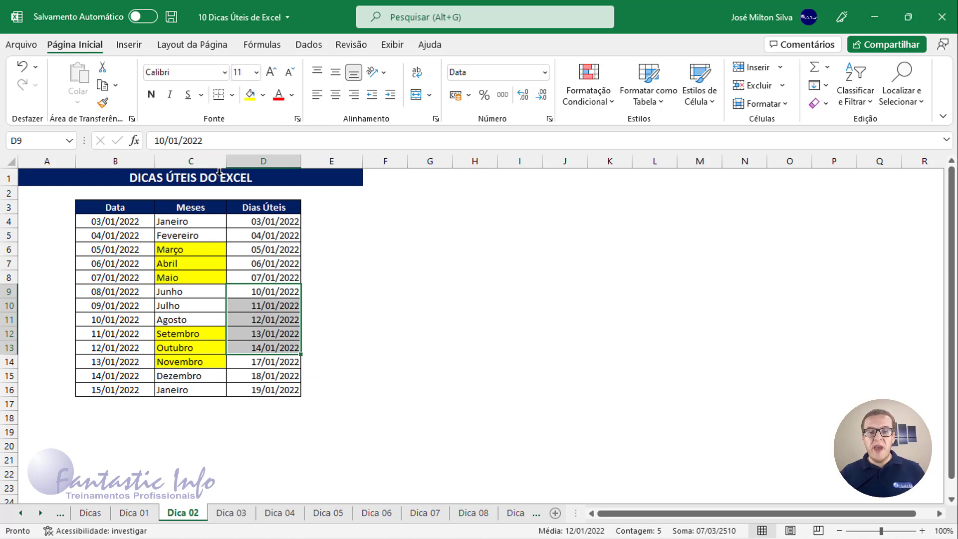
left_click(270, 220)
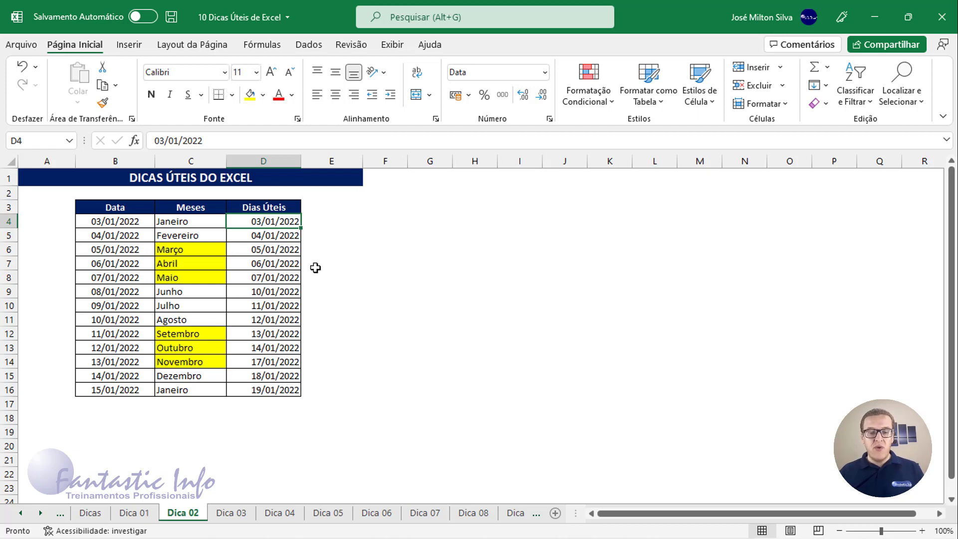
- Open the Dica 03 sheet and look through the rows of its sales table
left_click(231, 513)
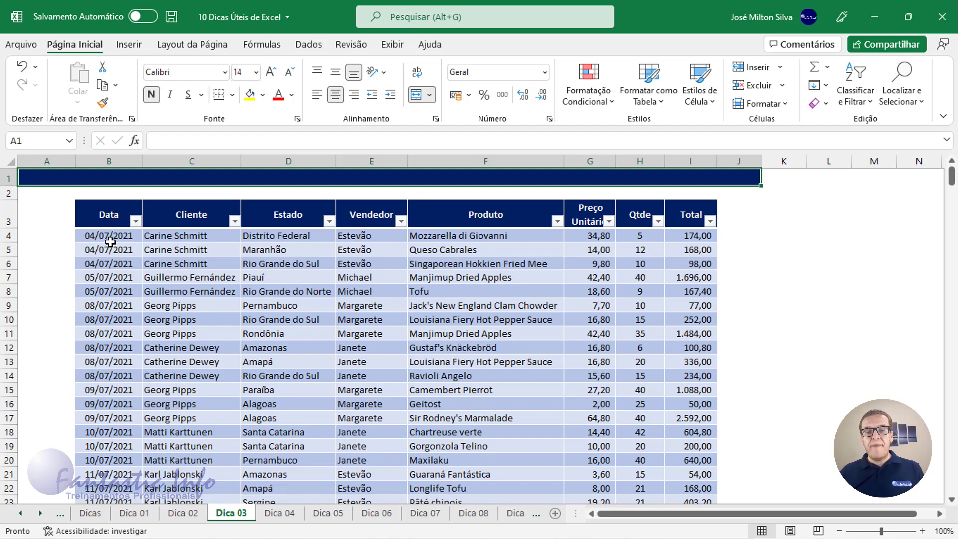
scroll(257, 303, "down", 6)
scroll(327, 307, "down", 1)
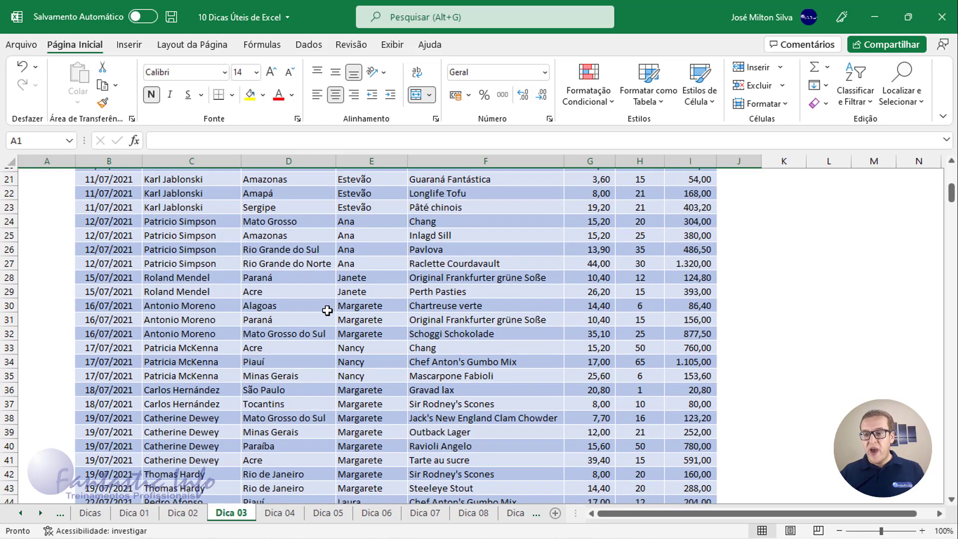
scroll(327, 305, "up", 7)
left_click(111, 242)
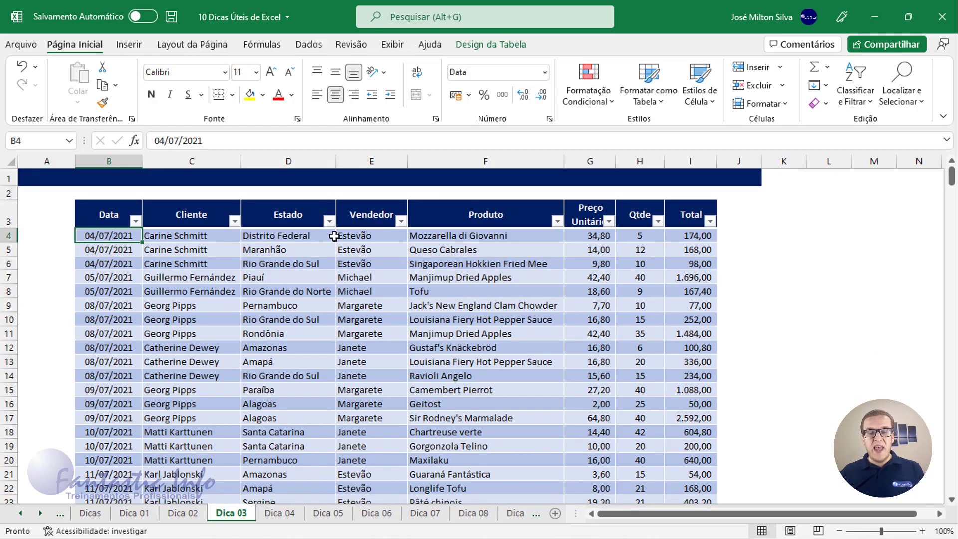
scroll(352, 232, "down", 5)
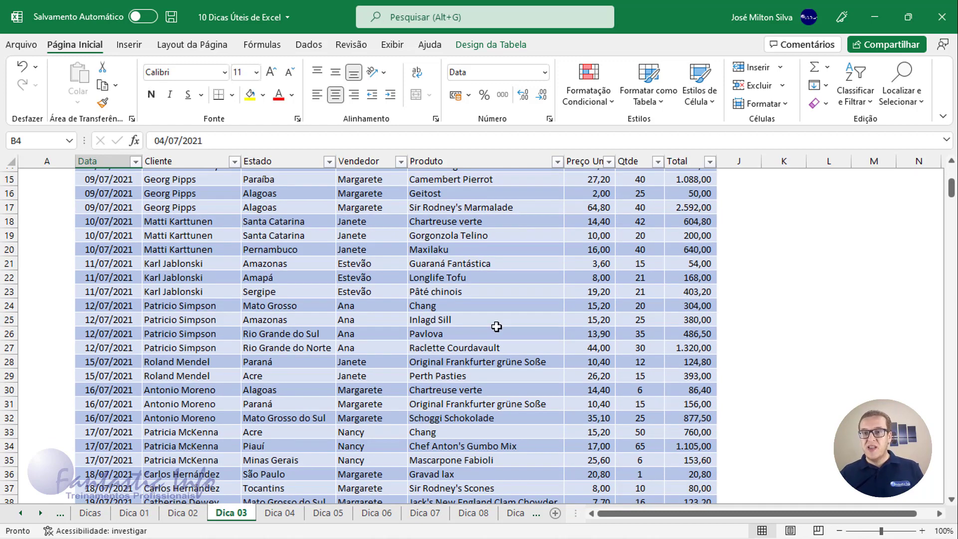
scroll(496, 326, "up", 5)
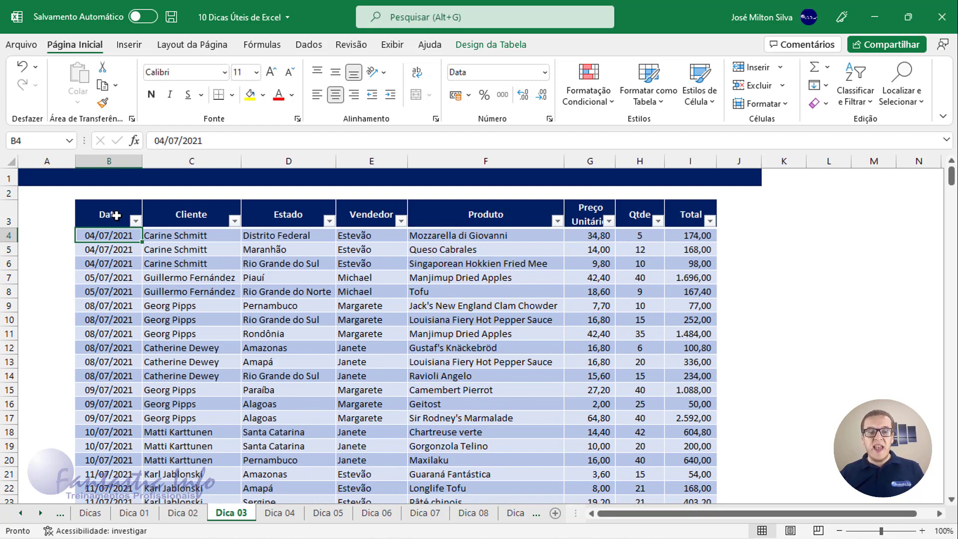
- Freeze the panes at A4 to keep the Dica 03 table header in view while going through its rows
left_click_drag(116, 216, 681, 219)
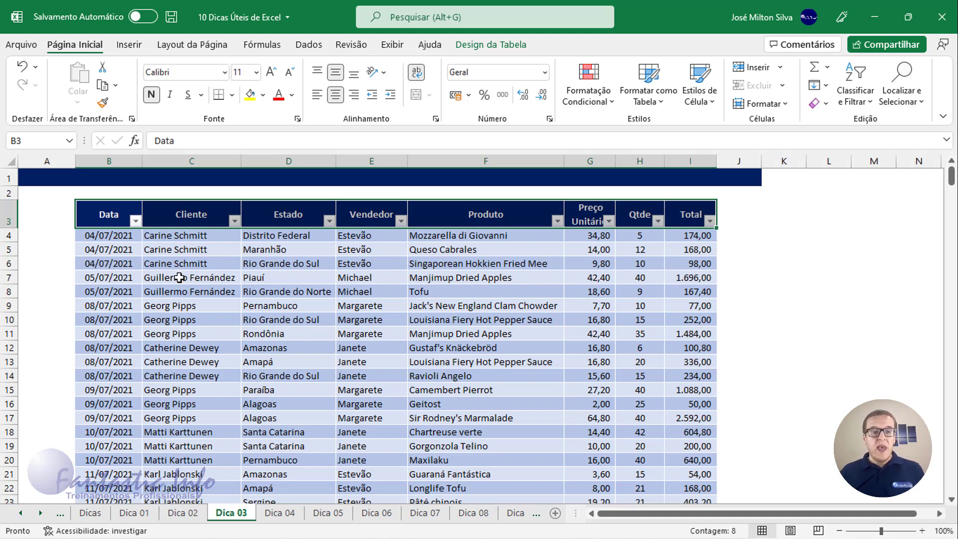
left_click(9, 215)
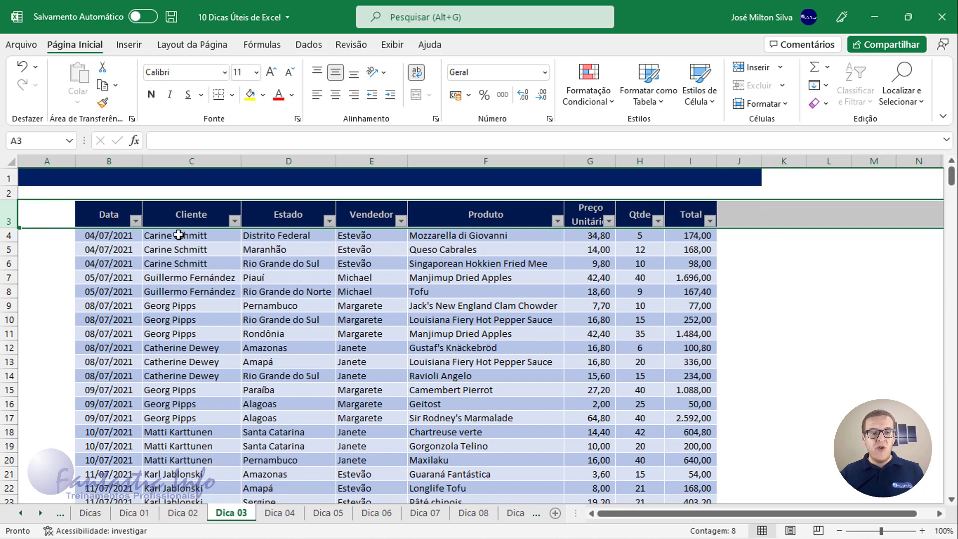
left_click(62, 237)
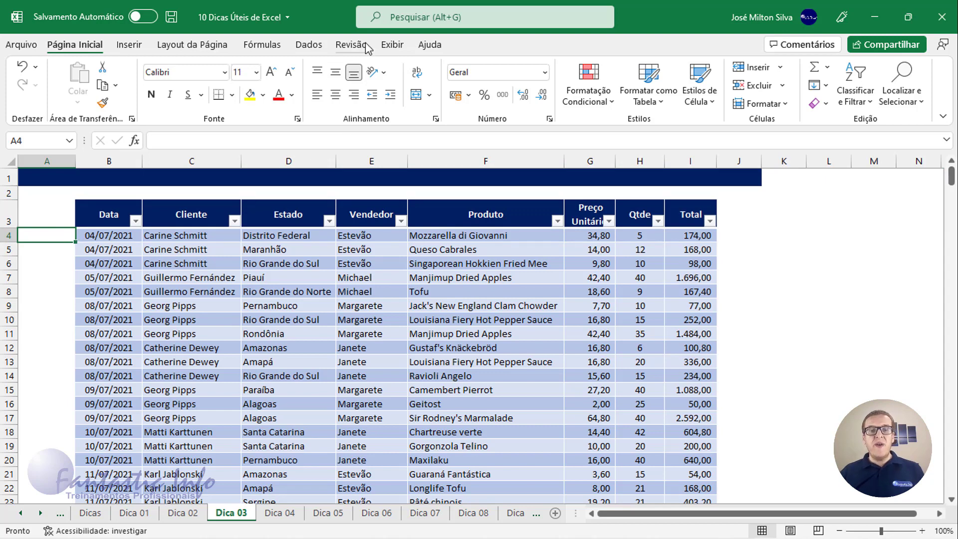
left_click(394, 46)
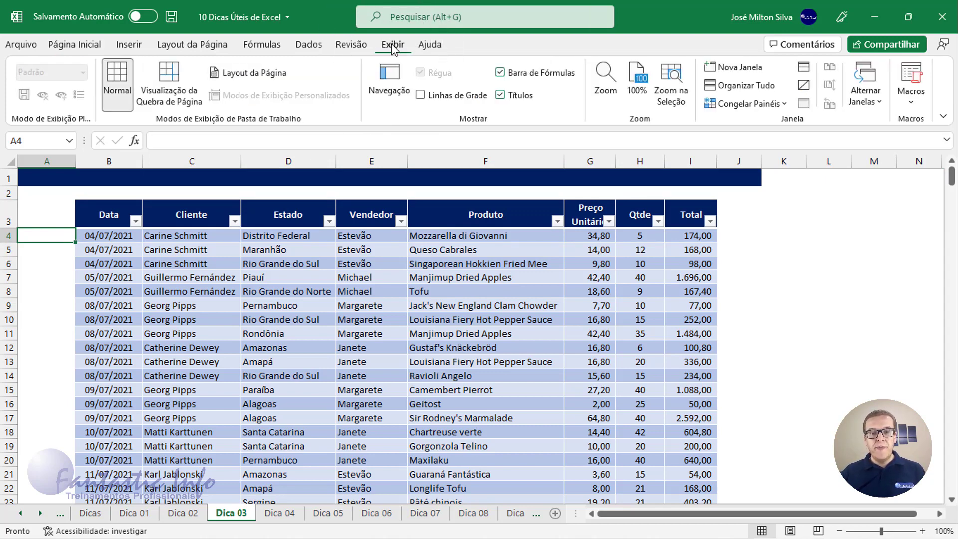
left_click(767, 106)
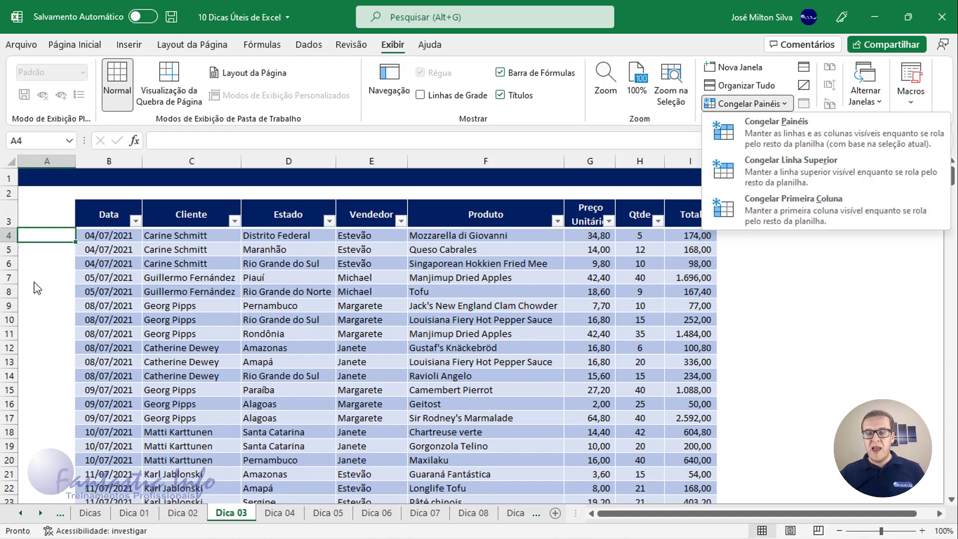
left_click(790, 134)
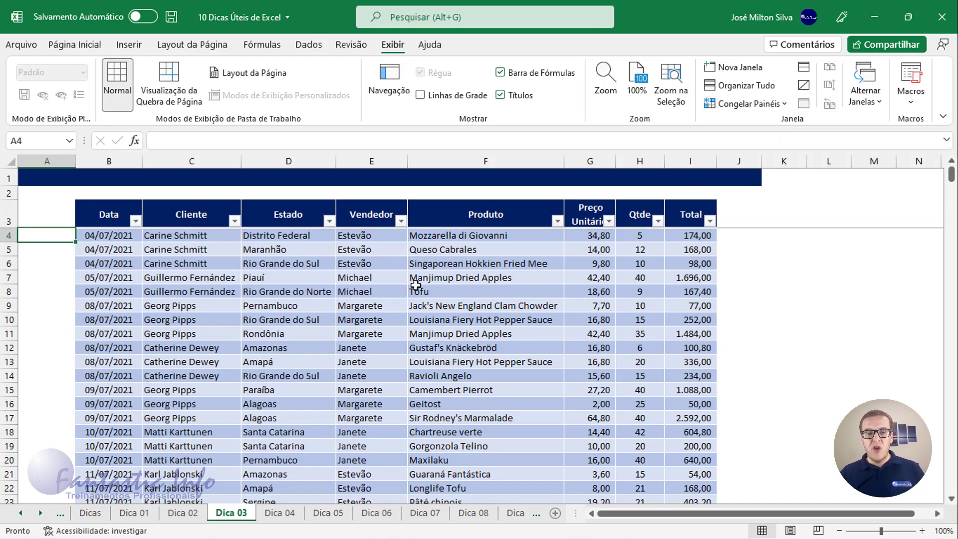
scroll(405, 322, "down", 3)
scroll(404, 322, "down", 2)
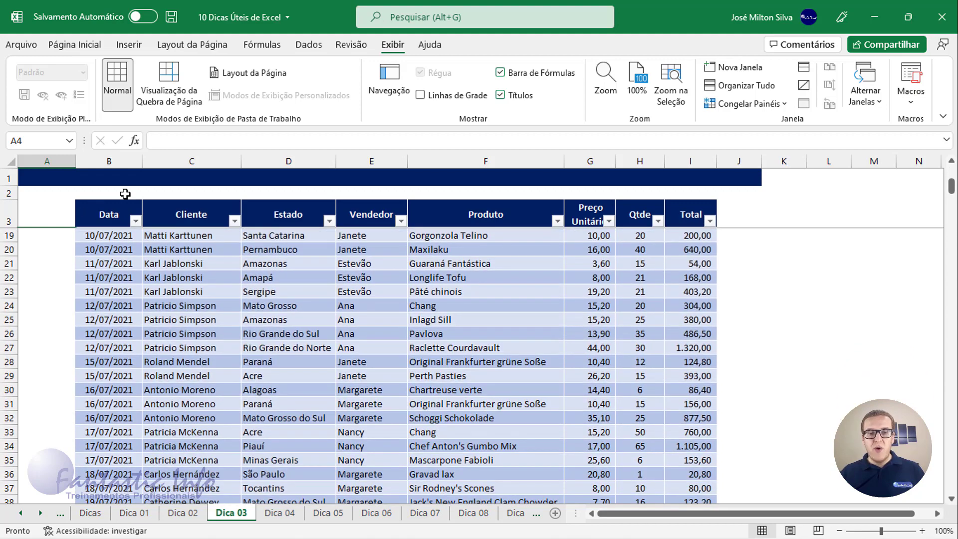
scroll(374, 259, "down", 9)
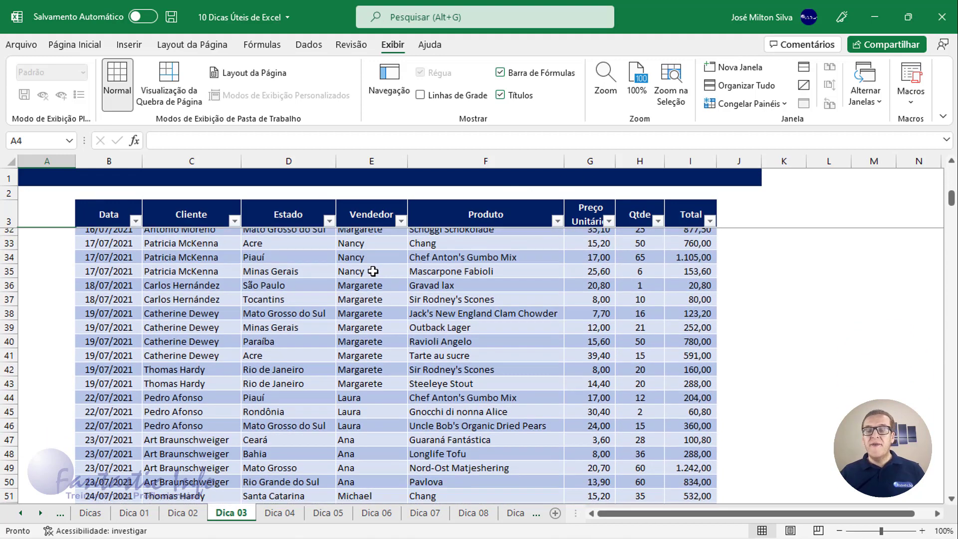
scroll(364, 287, "up", 14)
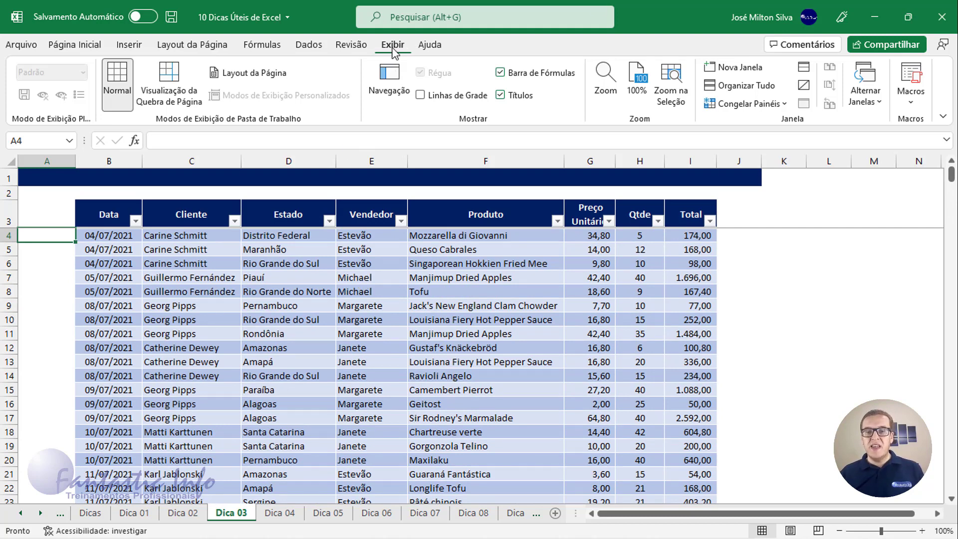
- Unfreeze the panes on the Dica 03 sheet and look through the table rows without the fixed header
left_click(767, 105)
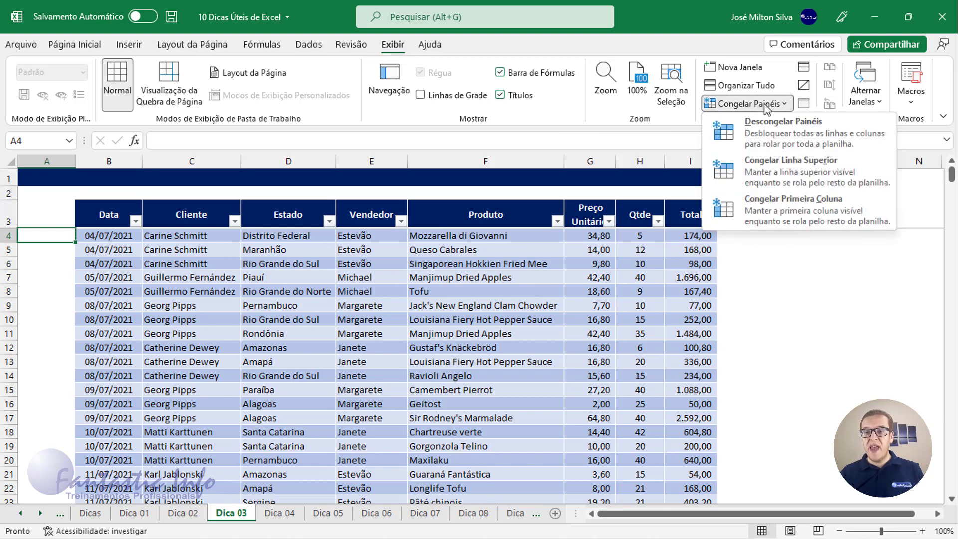
left_click(790, 131)
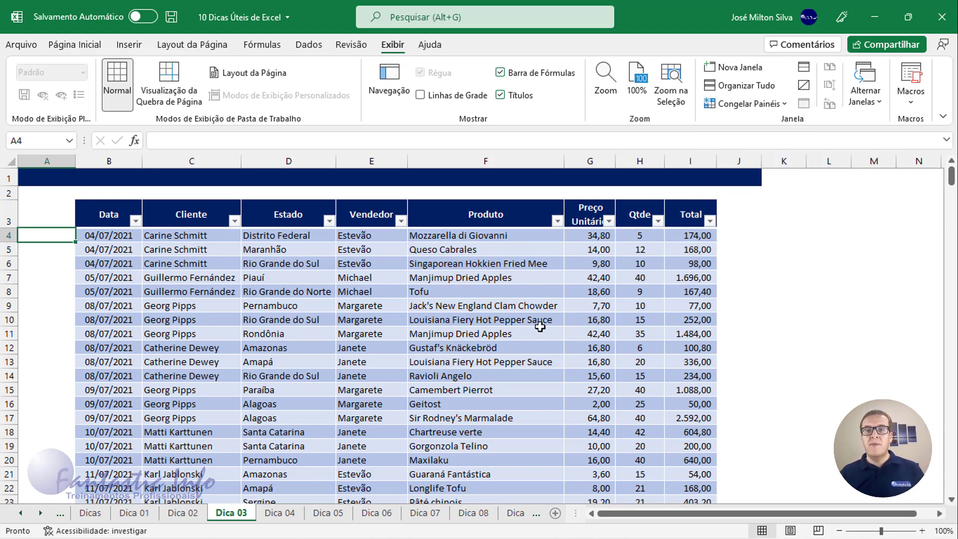
scroll(497, 338, "down", 6)
scroll(502, 341, "up", 1)
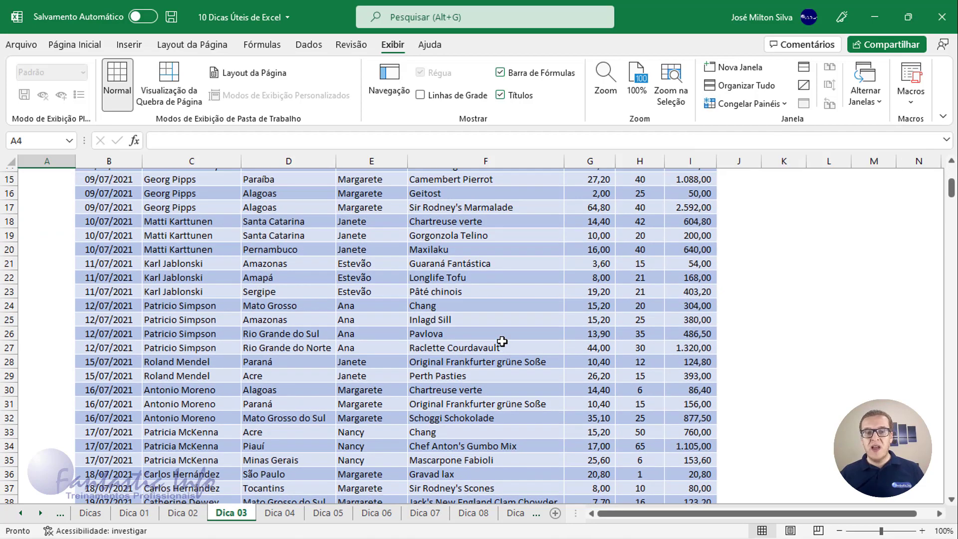
scroll(502, 341, "down", 6)
scroll(424, 281, "down", 4)
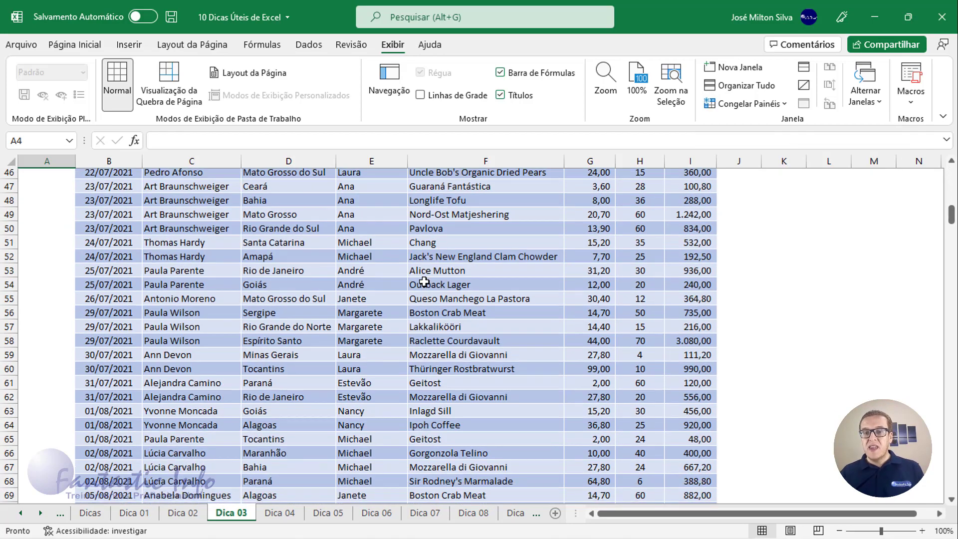
scroll(424, 281, "up", 15)
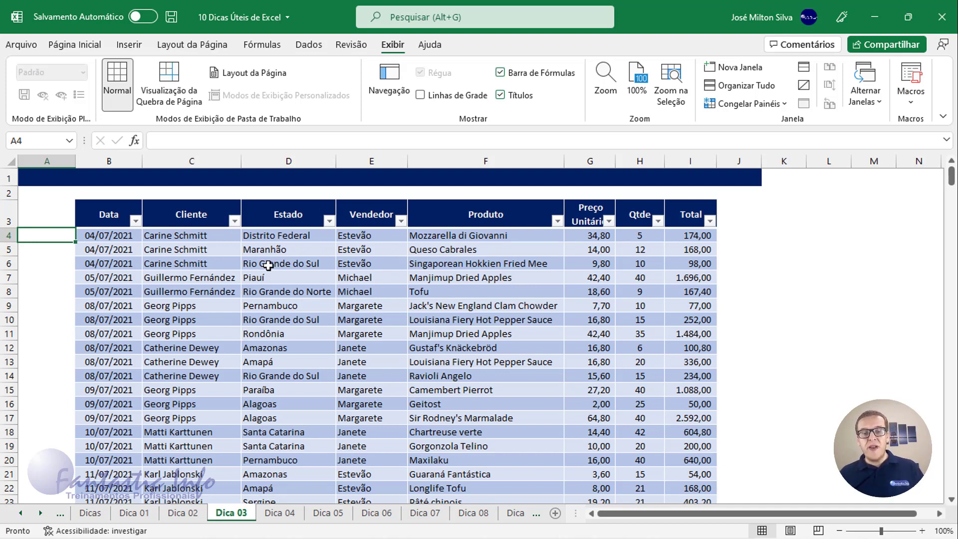
- Freeze the panes at D4 to fix the header rows and the Data and Cliente columns, checking in both directions
left_click(288, 238)
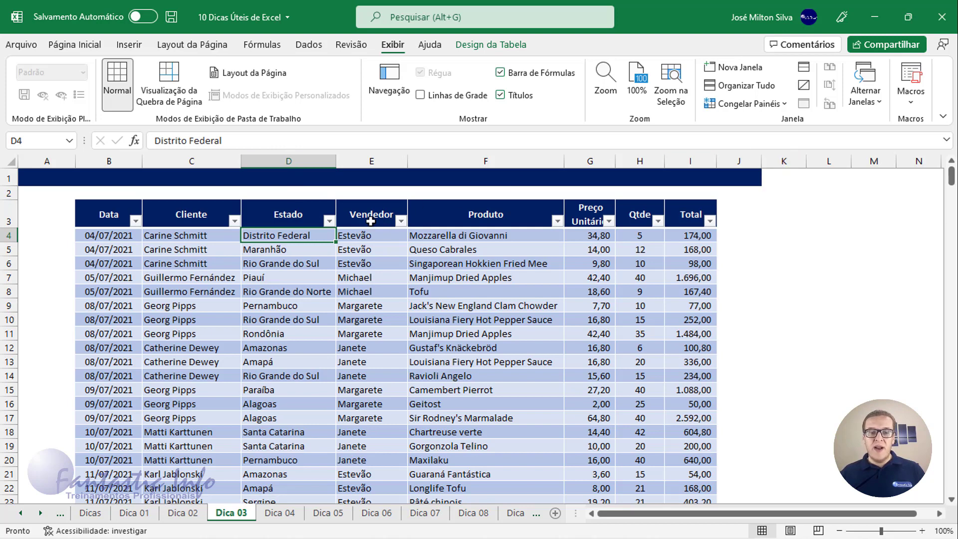
left_click(760, 108)
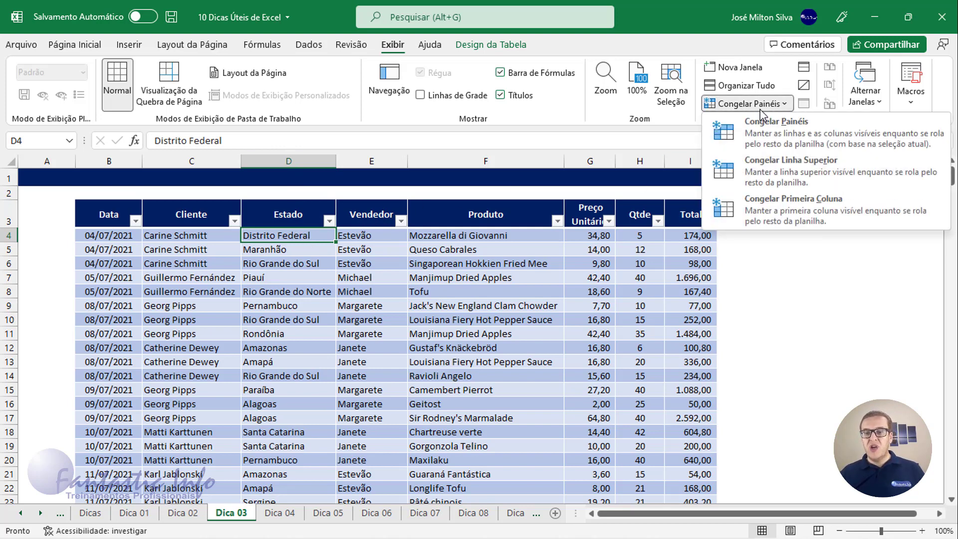
left_click(779, 133)
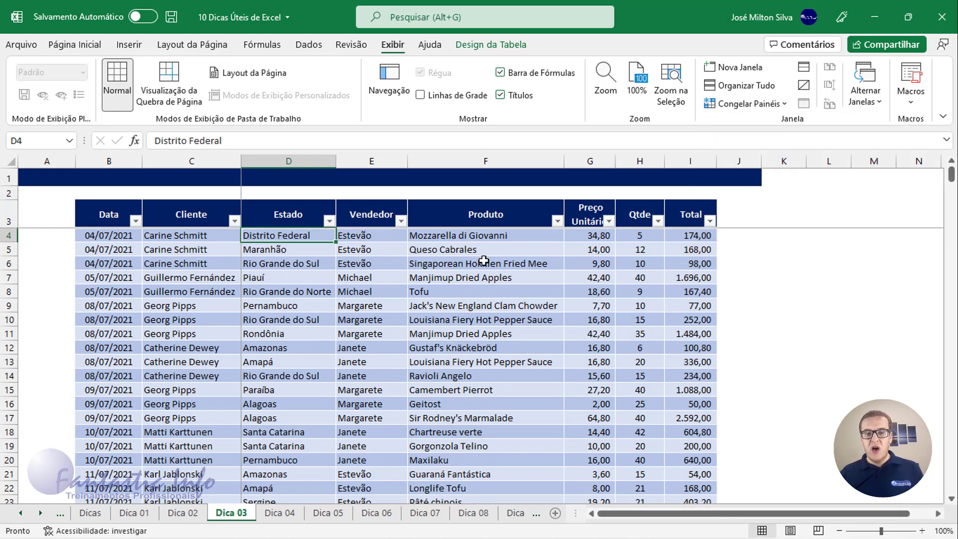
scroll(424, 321, "down", 3)
scroll(424, 321, "down", 20)
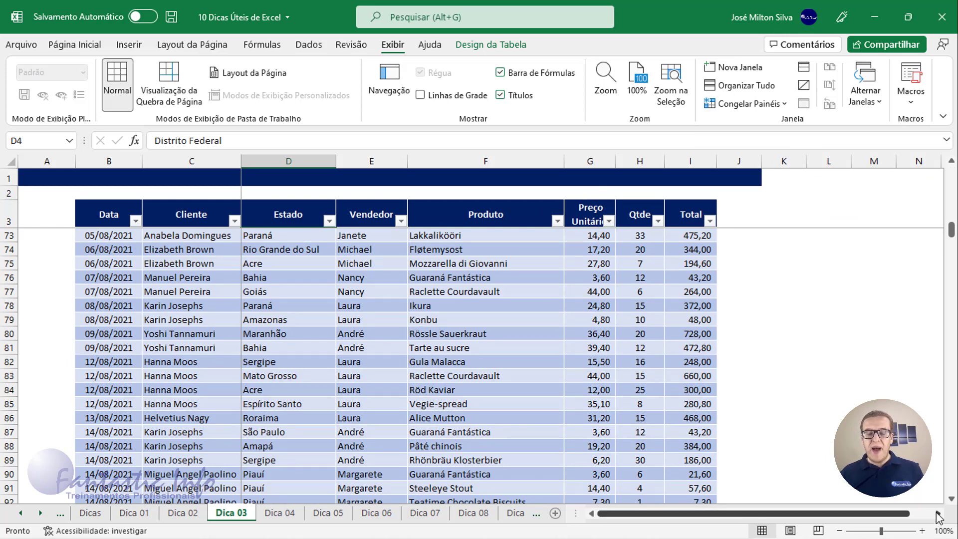
left_click(938, 517)
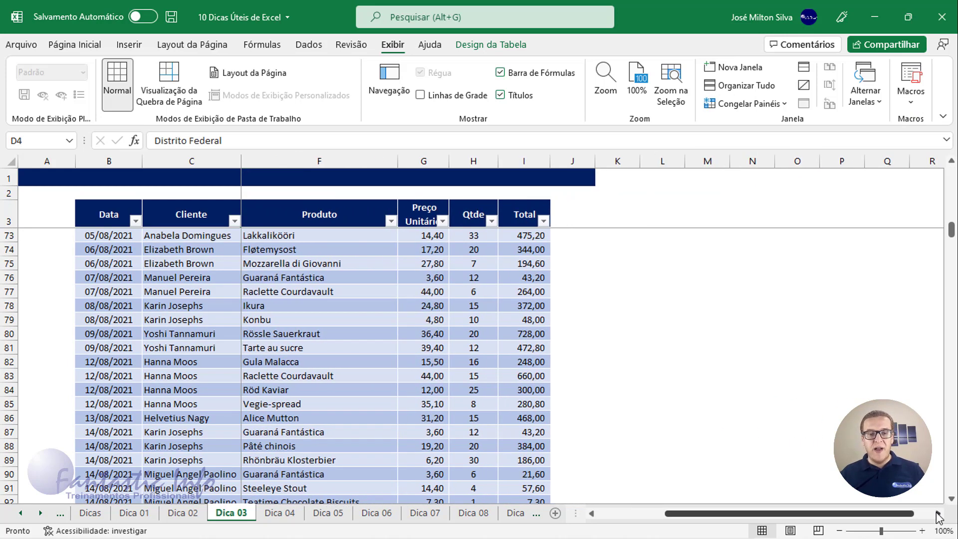
left_click(938, 517)
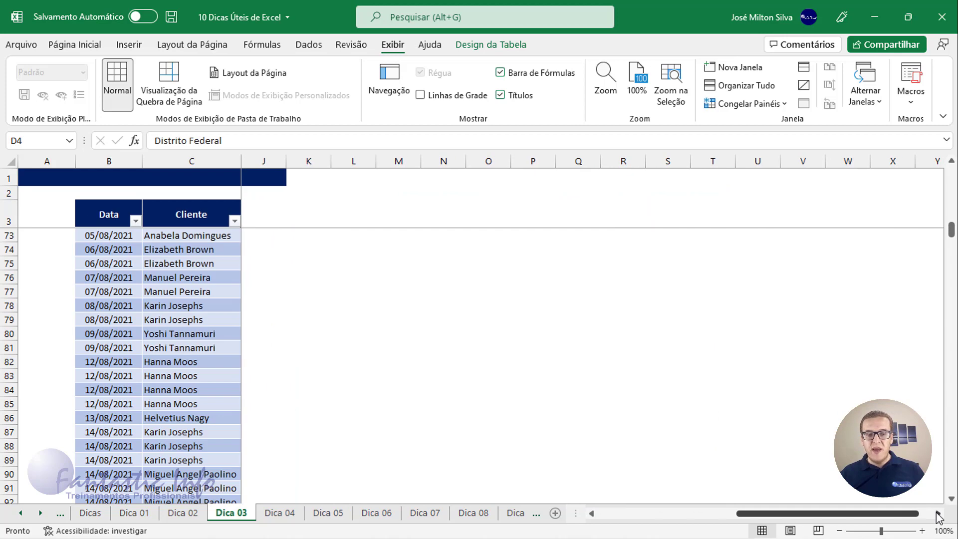
left_click(593, 514)
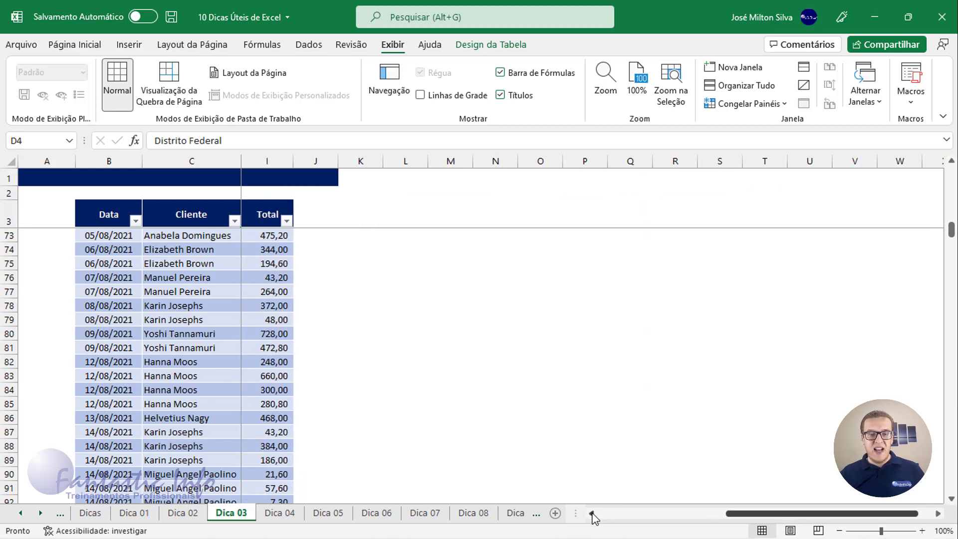
left_click(592, 514)
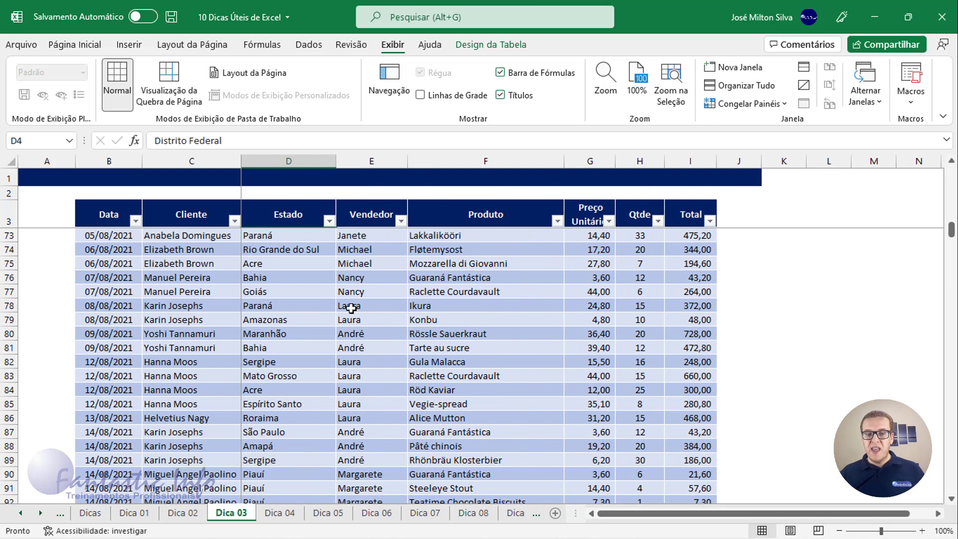
left_click(302, 237)
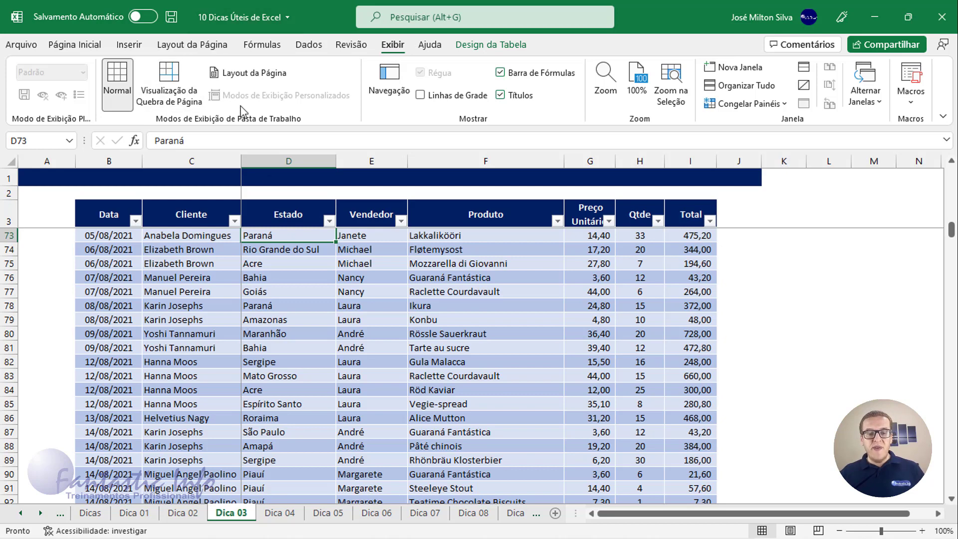
- Open the Dica 04 sheet and look at the options for hiding and unhiding the Cliente column
left_click(279, 512)
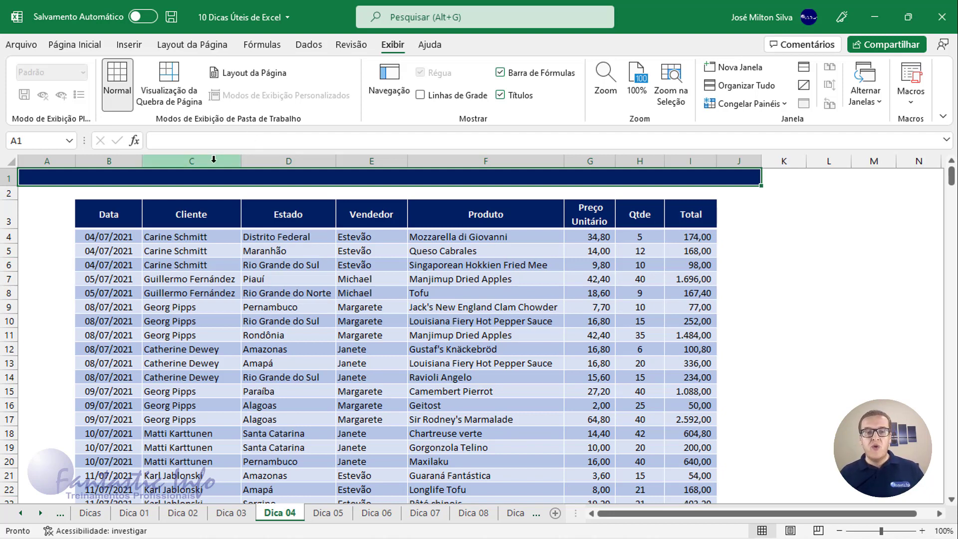
left_click(195, 162)
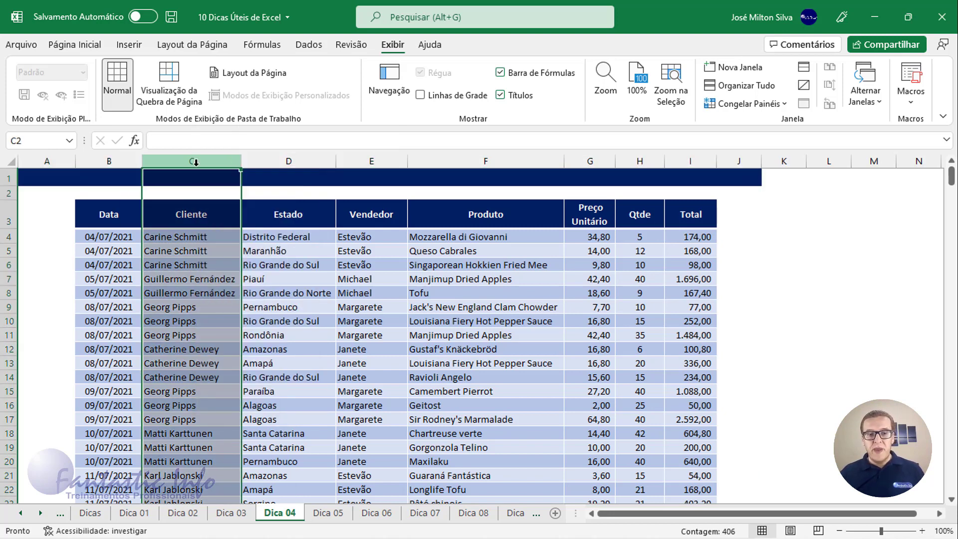
right_click(195, 161)
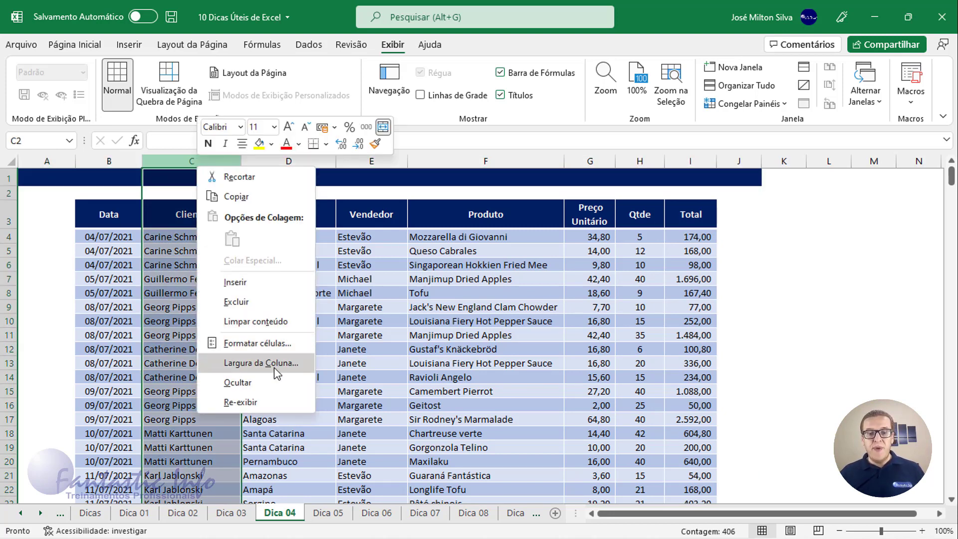
key("Escape")
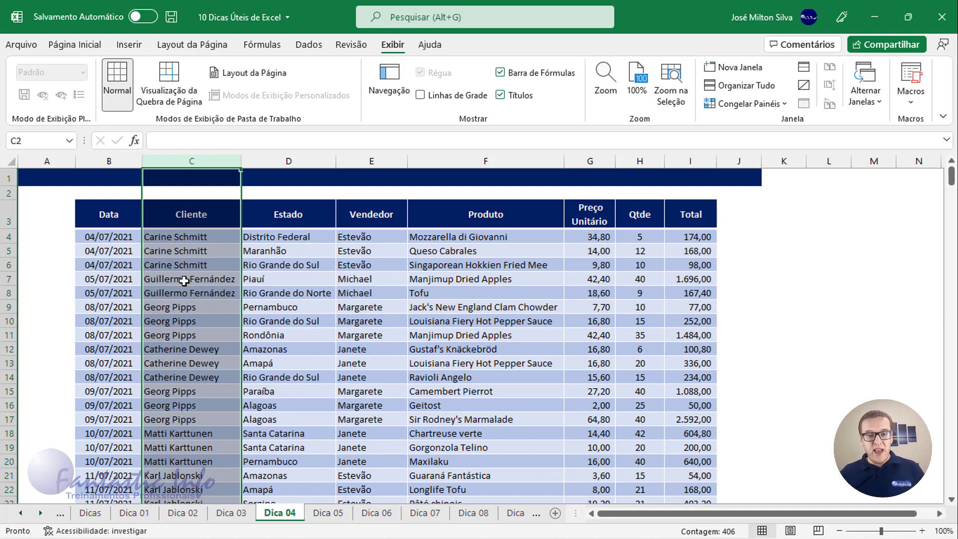
left_click(197, 251)
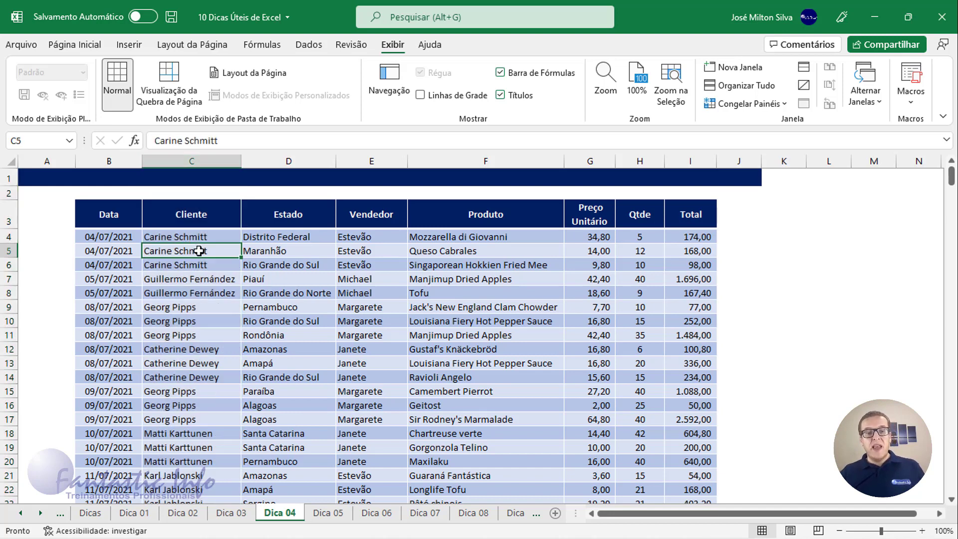
- Examine the columns that could be hidden: Cliente, Vendedor, and Produto through Qtde, selecting them in turn
left_click(200, 162)
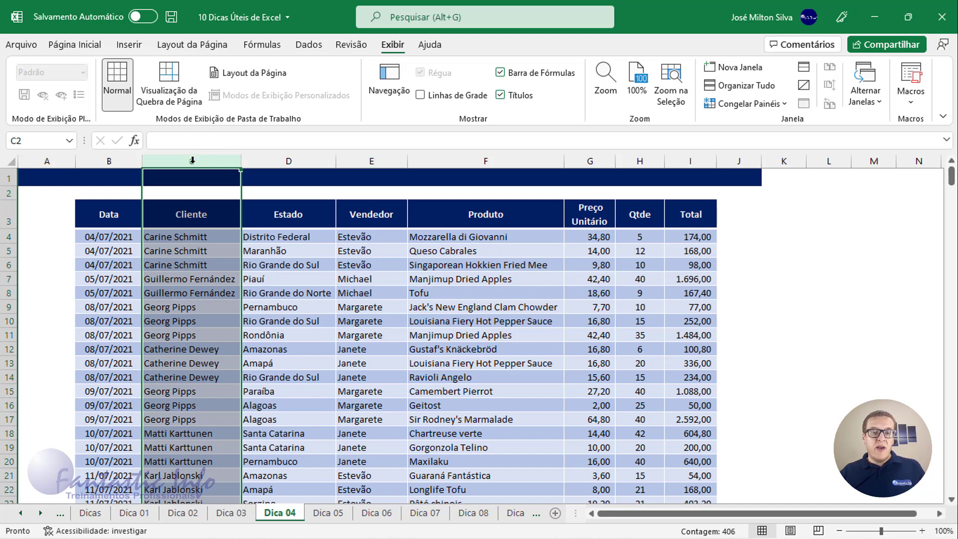
left_click(368, 159)
left_click_drag(368, 155, 406, 184)
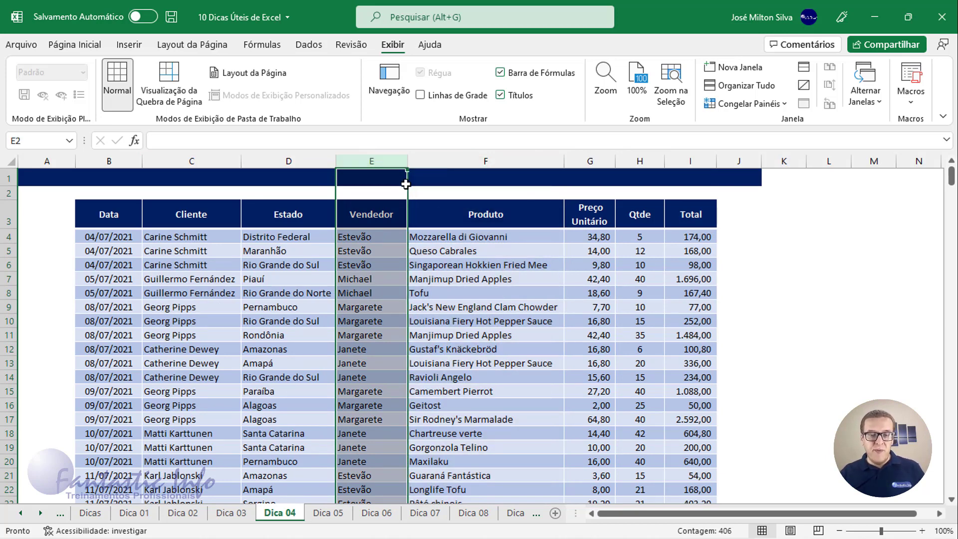
left_click(209, 162)
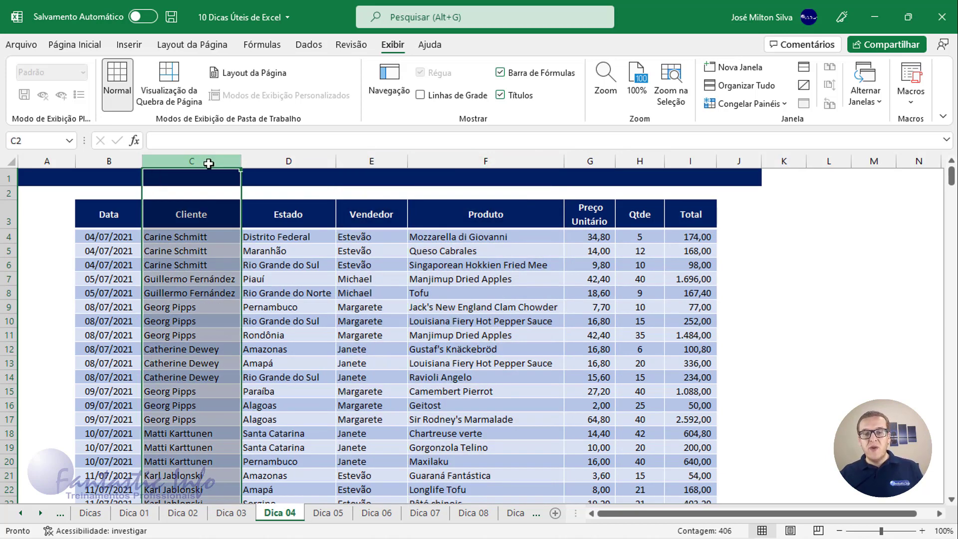
left_click_drag(439, 161, 615, 185)
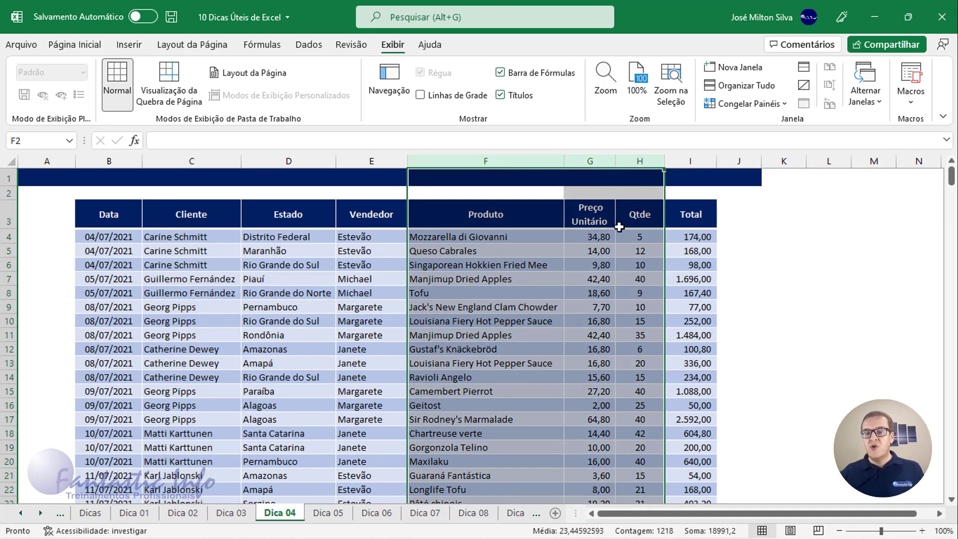
left_click(495, 252)
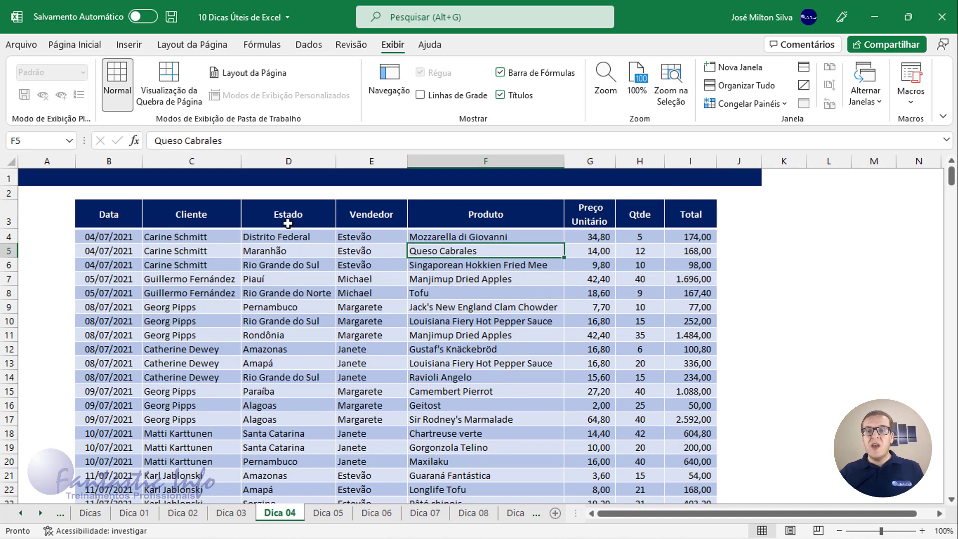
- Group the Cliente column as an outline level and collapse the group to hide it
left_click(193, 162)
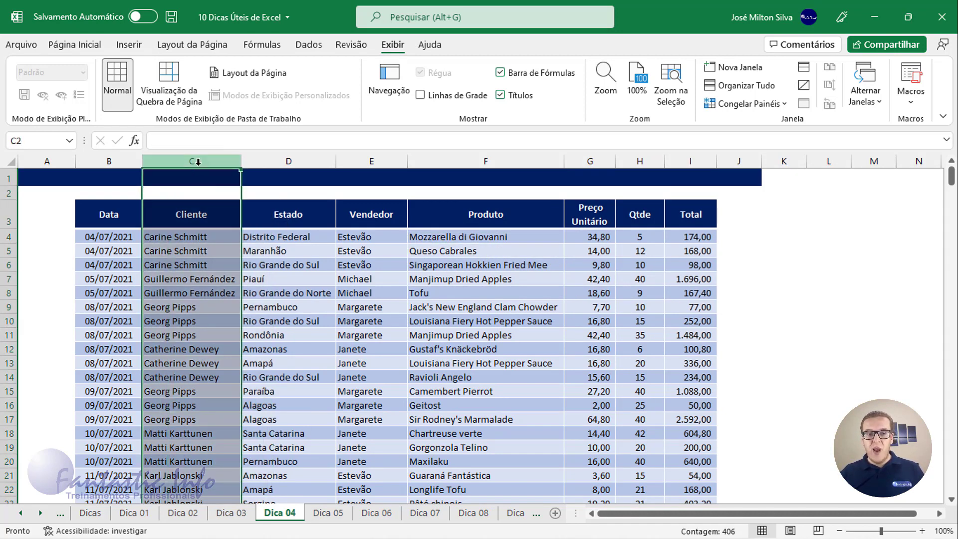
left_click(311, 45)
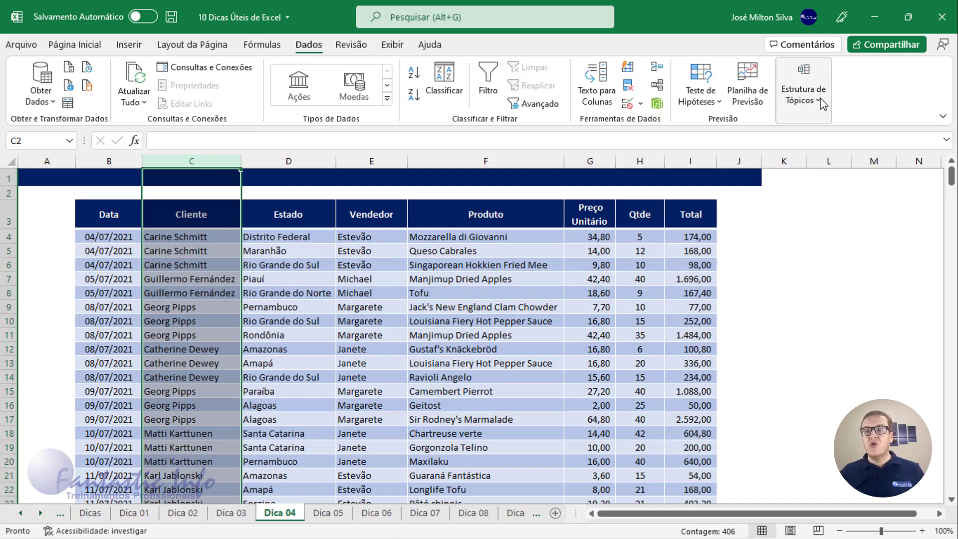
key("ctrl")
key("ctrl")
key("ctrl")
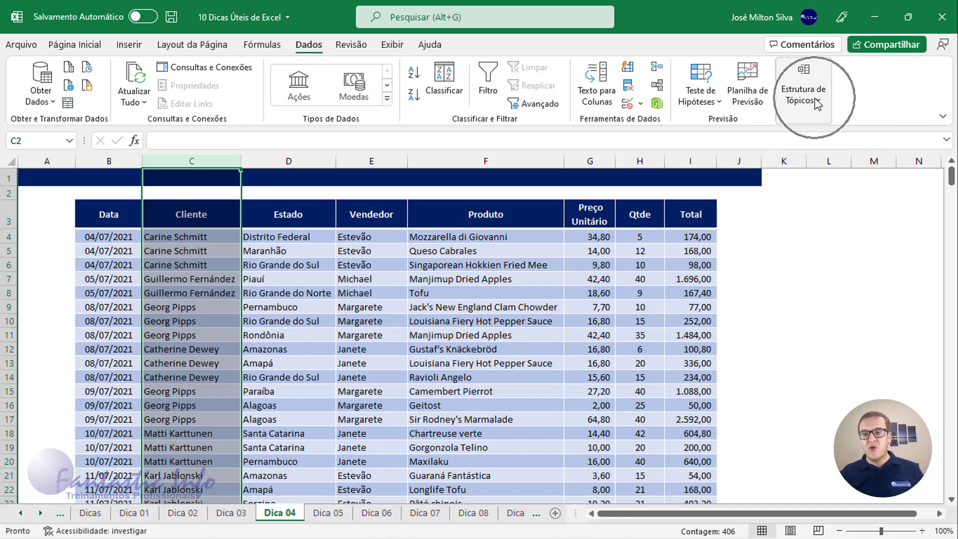
left_click(817, 104)
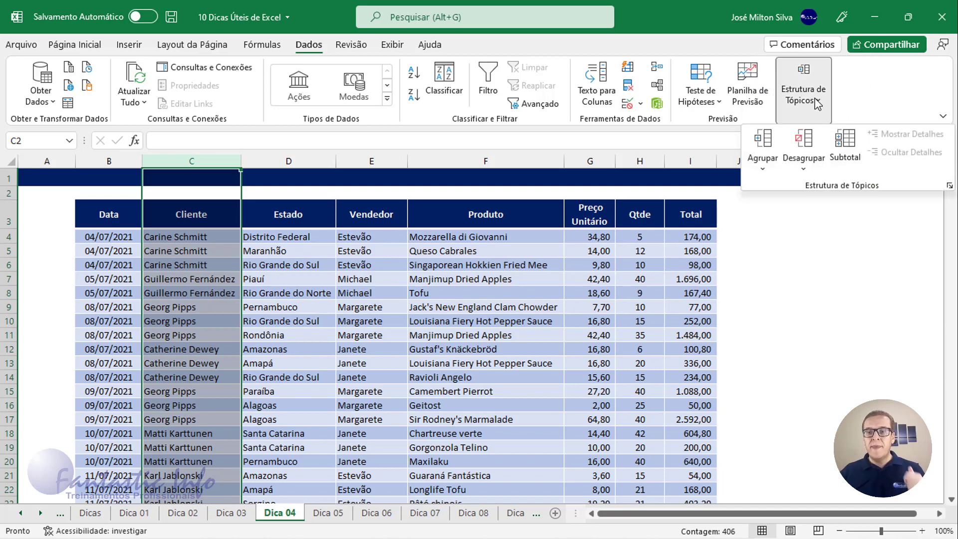
left_click(771, 147)
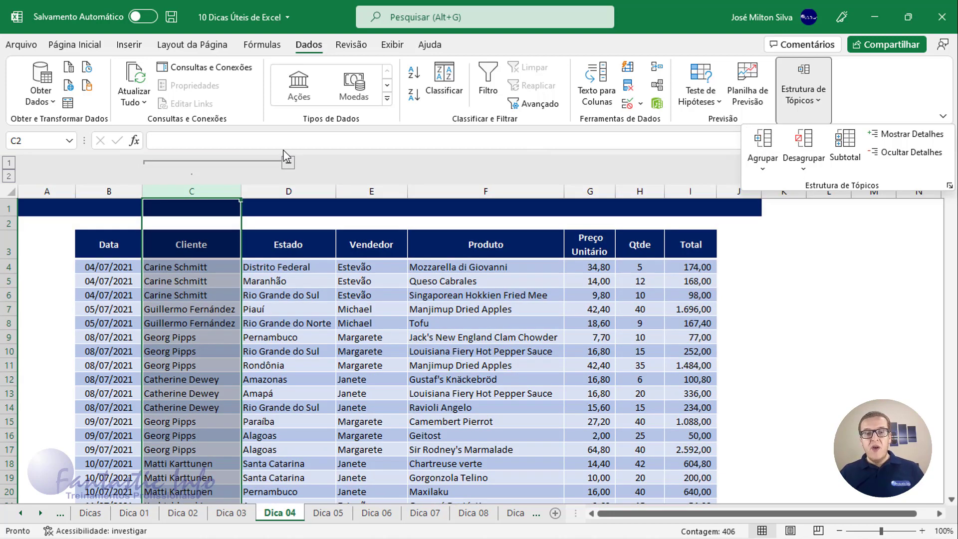
left_click(64, 167)
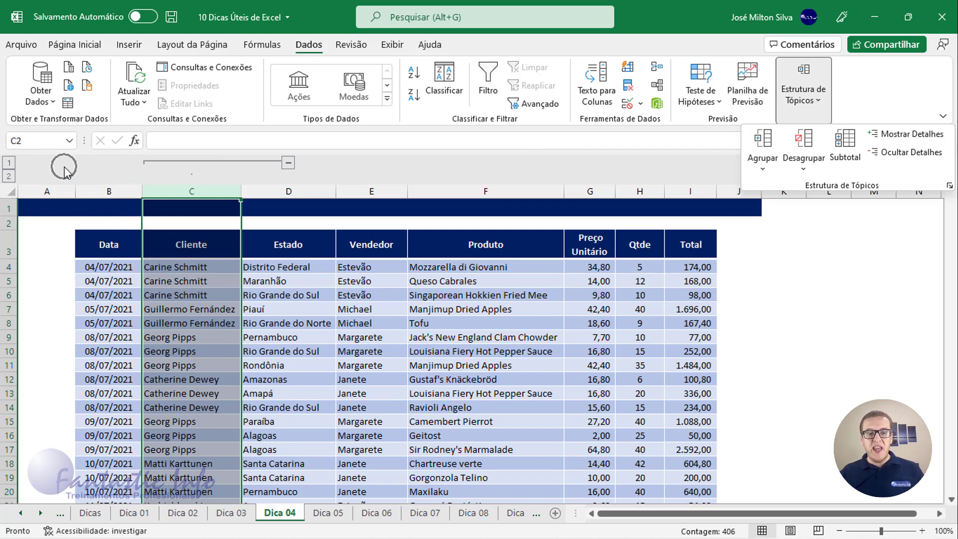
left_click(98, 167)
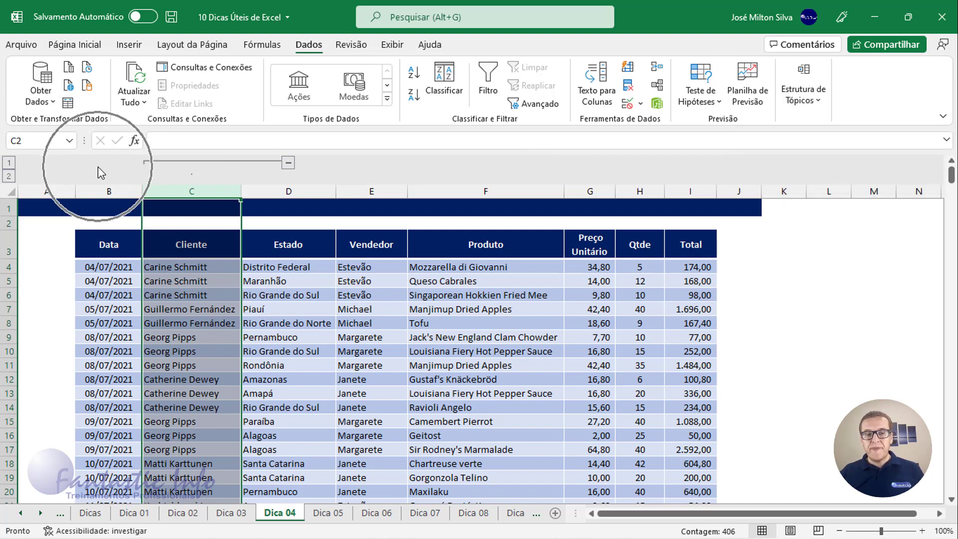
left_click(288, 163)
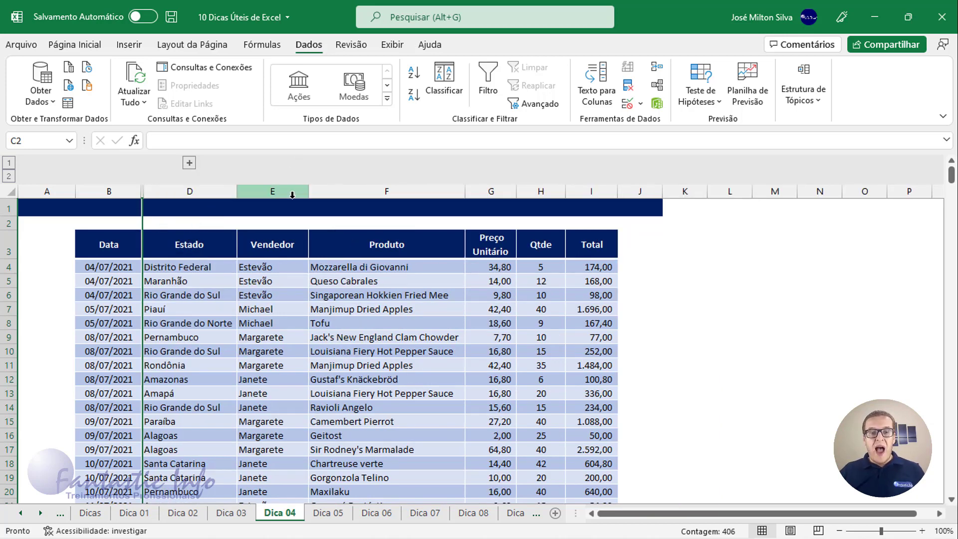
- Group the Produto, Preço Unitário and Qtde columns and collapse that group
left_click(275, 189)
left_click_drag(276, 187, 542, 189)
left_click(382, 191)
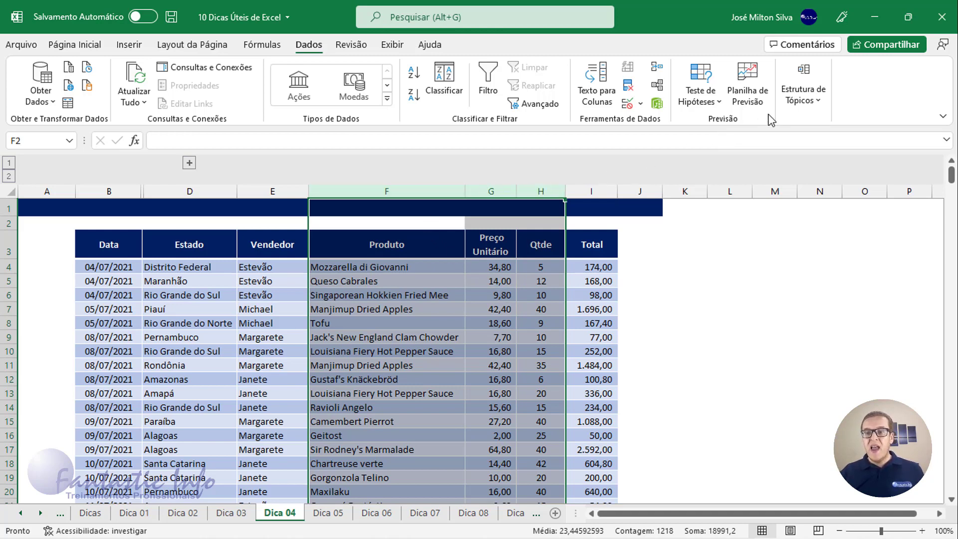
left_click(811, 97)
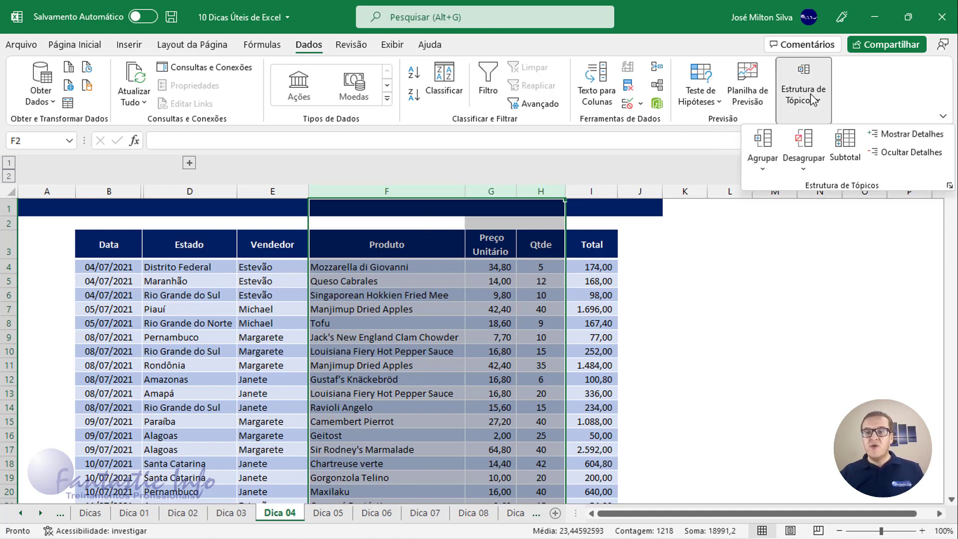
left_click(762, 140)
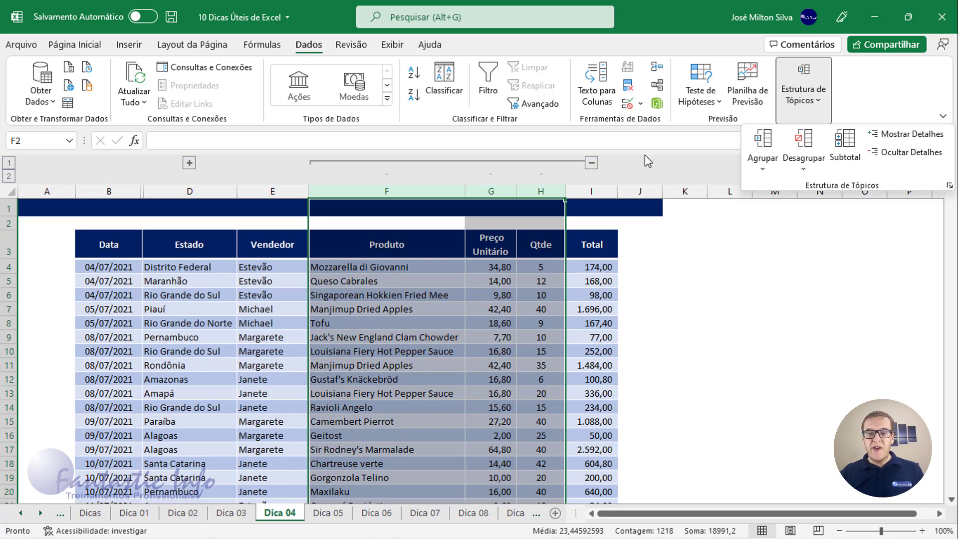
left_click(591, 163)
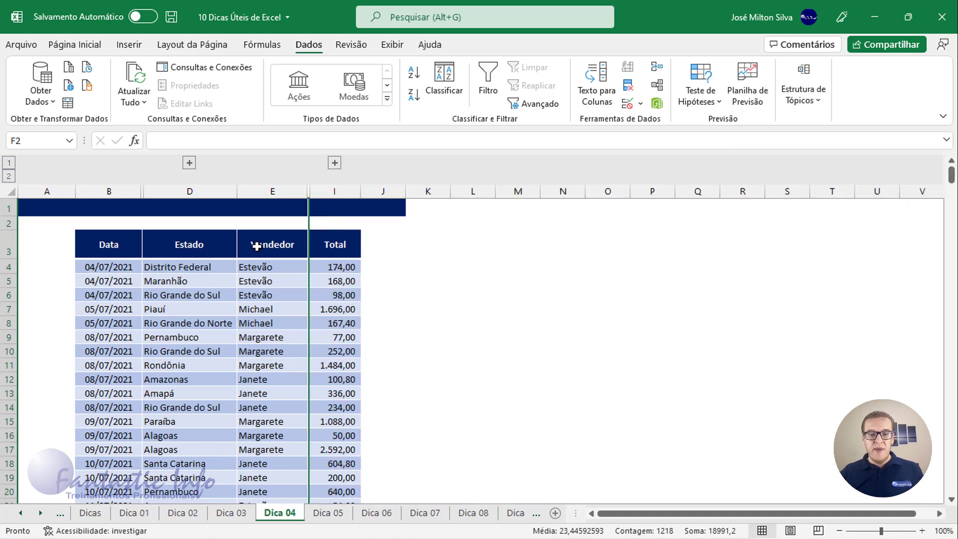
- Expand the group holding Produto through Qtde and collapse it again
left_click(190, 252)
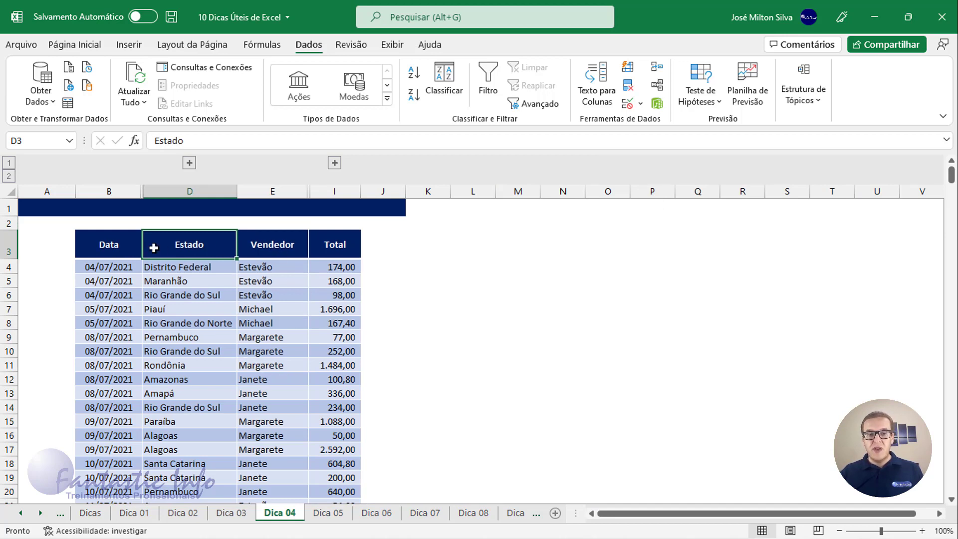
left_click(335, 163)
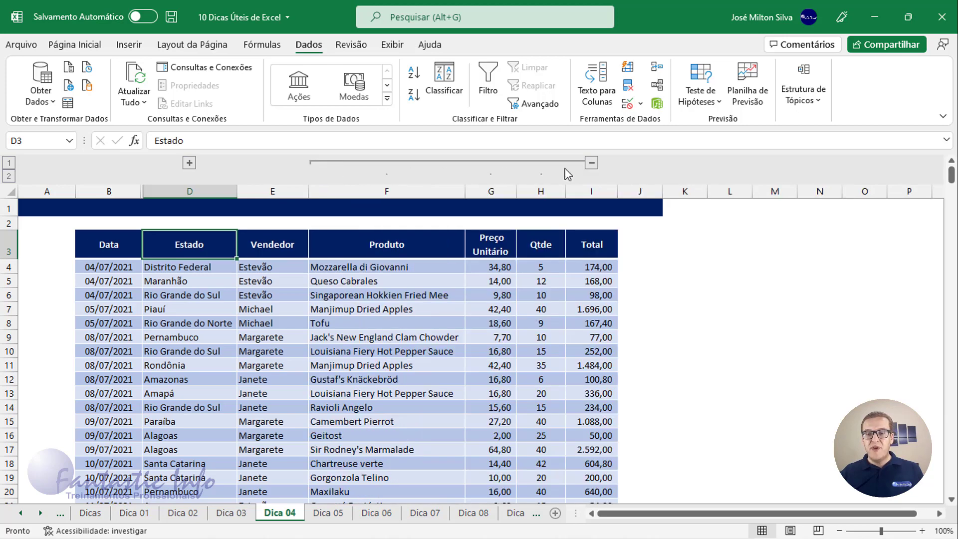
left_click(592, 163)
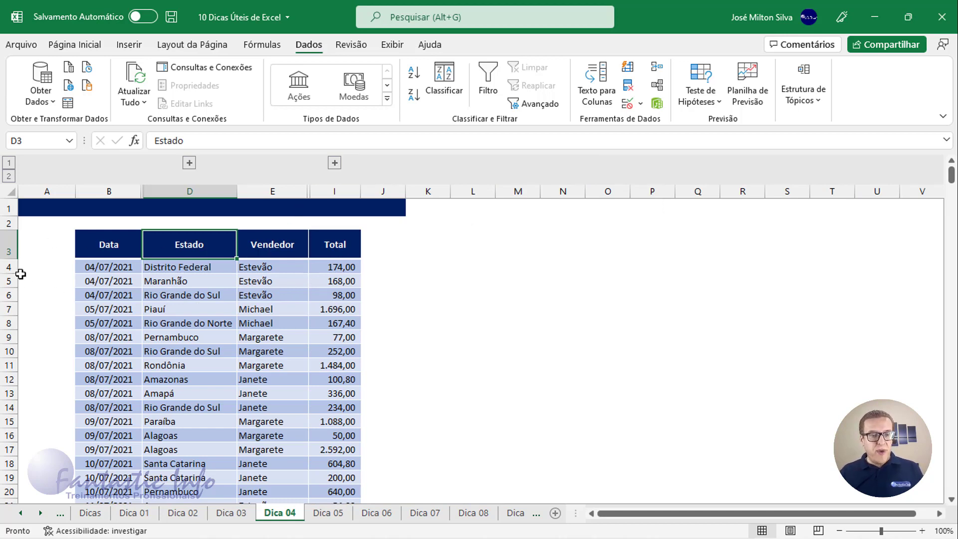
- Group the July 2021 sales rows, 4 through 62, and collapse the row group
left_click_drag(8, 268, 53, 272)
scroll(160, 260, "up", 2)
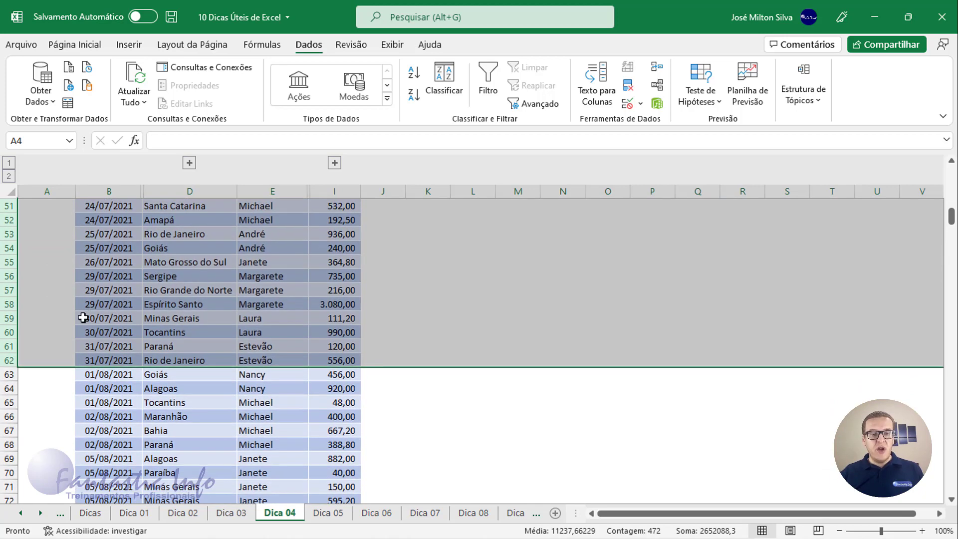
left_click(816, 105)
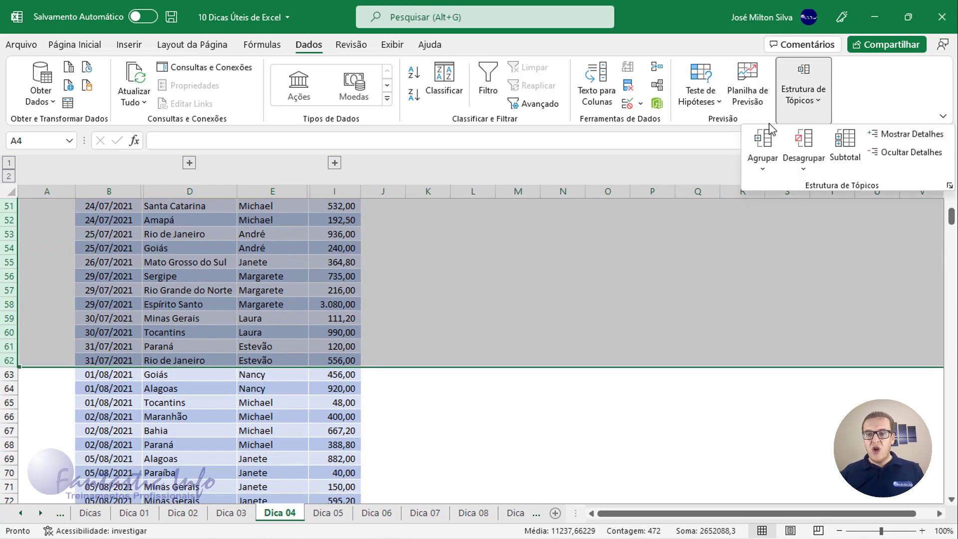
left_click(762, 145)
scroll(15, 325, "down", 10)
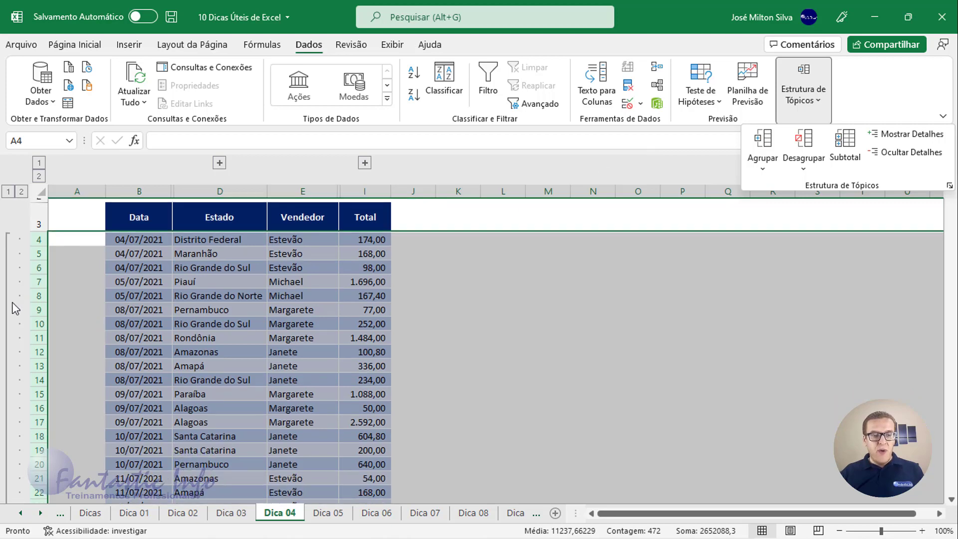
scroll(15, 312, "down", 6)
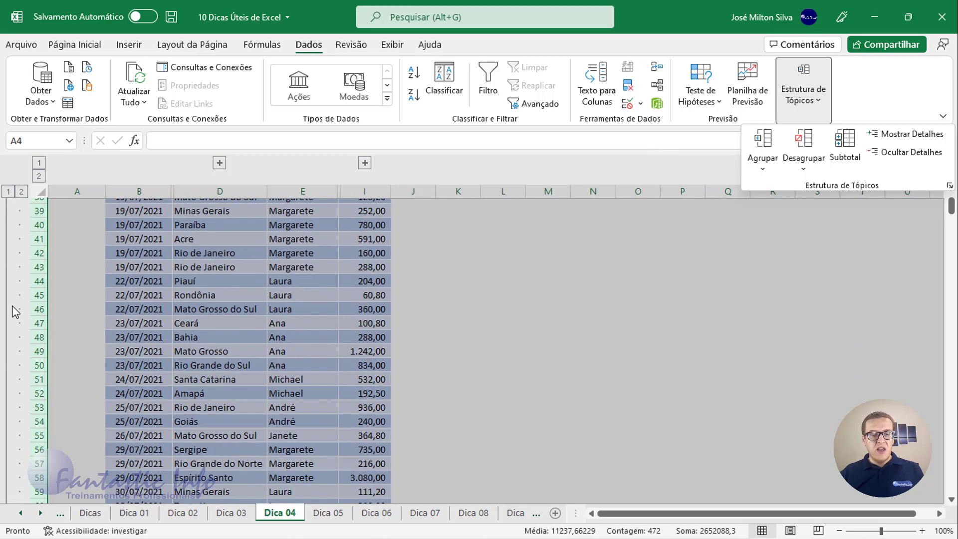
left_click(8, 381)
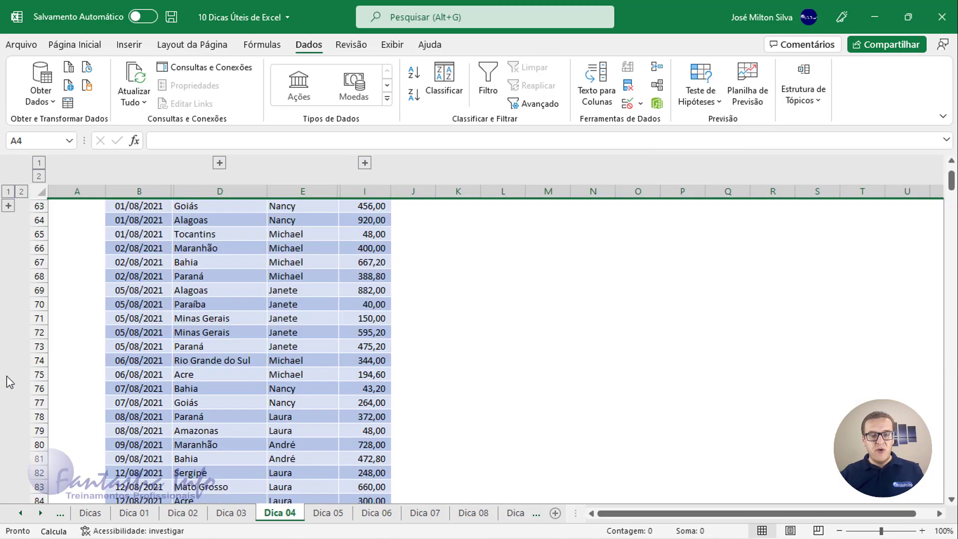
scroll(138, 277, "up", 1)
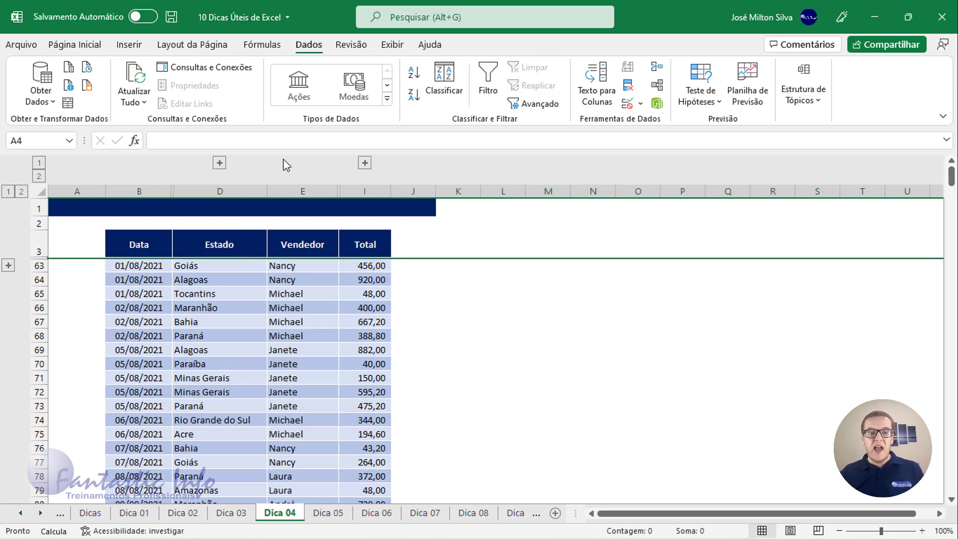
- Expand the collapsed Cliente column and remove its grouping
left_click(220, 164)
left_click(240, 191)
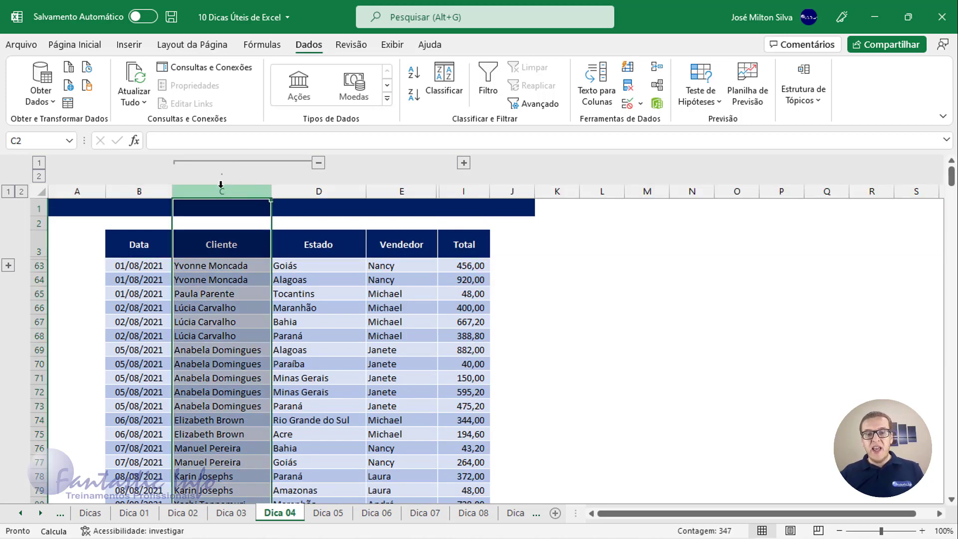
mouse_move(235, 186)
left_mouse_down()
mouse_move(282, 181)
mouse_move(245, 181)
left_mouse_up()
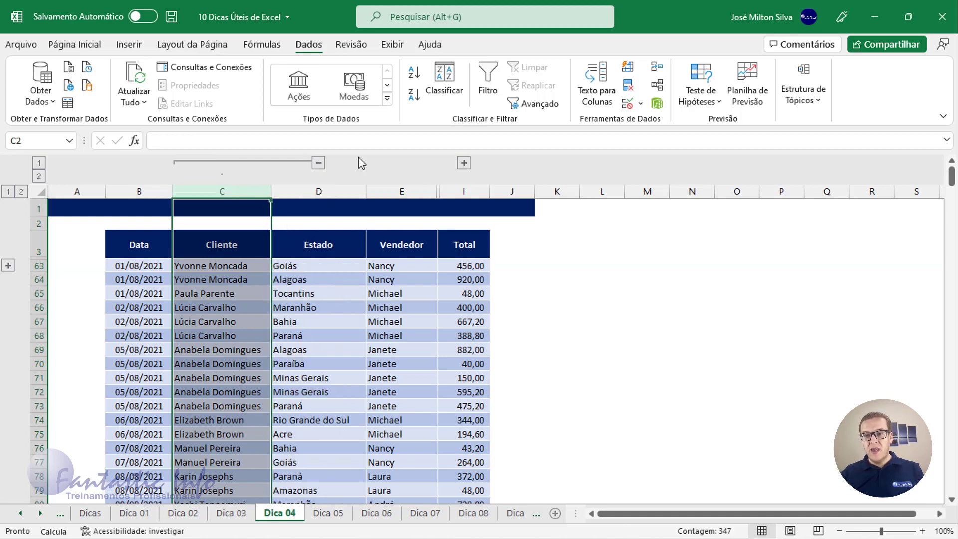
left_click(818, 102)
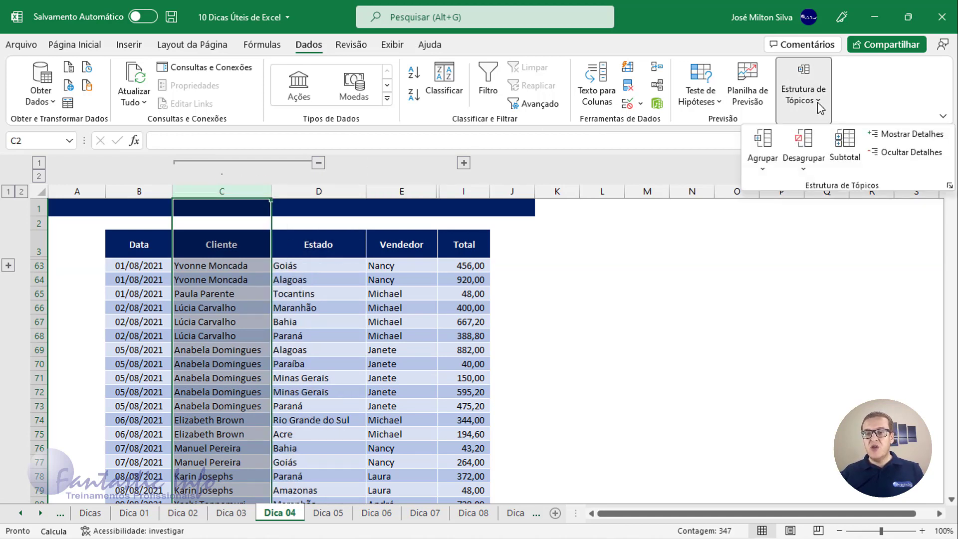
left_click(809, 146)
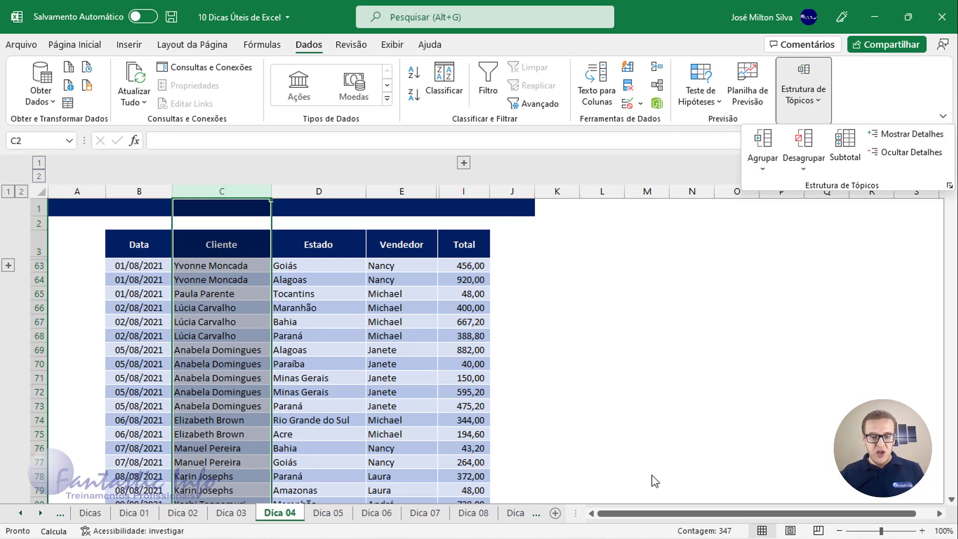
- Open the Dica 05 sheet and look through the Cliente and Estado list for repeated entries
left_click(333, 514)
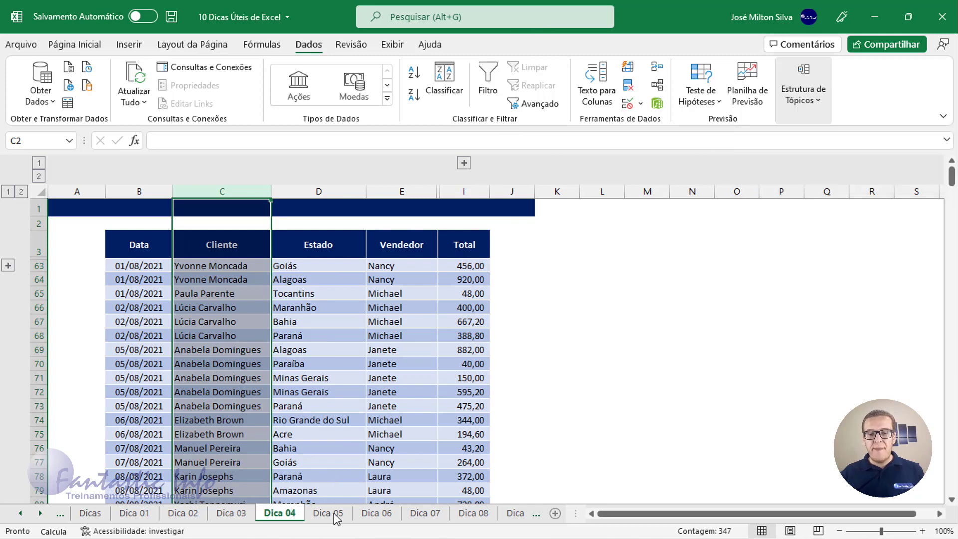
left_click(334, 515)
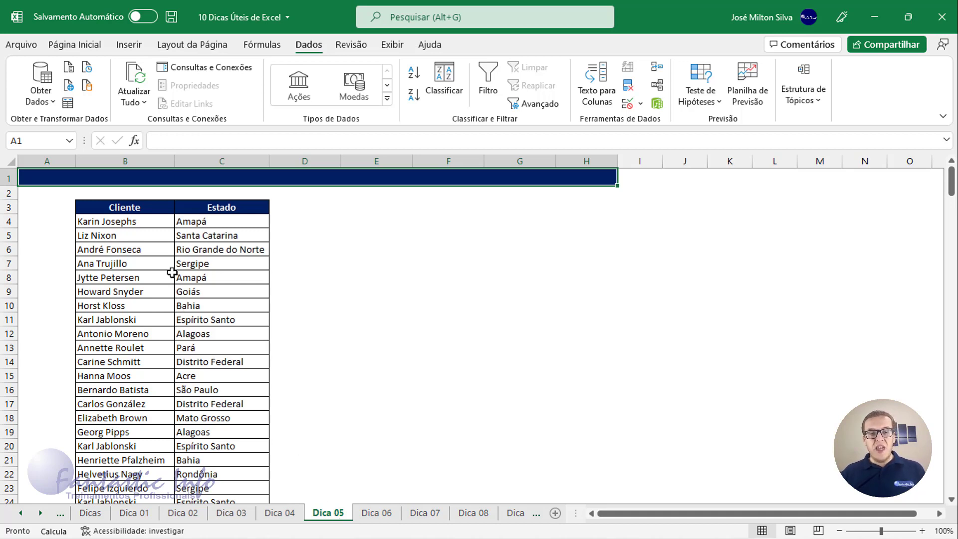
left_click(75, 45)
left_click_drag(139, 206, 260, 400)
left_click(130, 291)
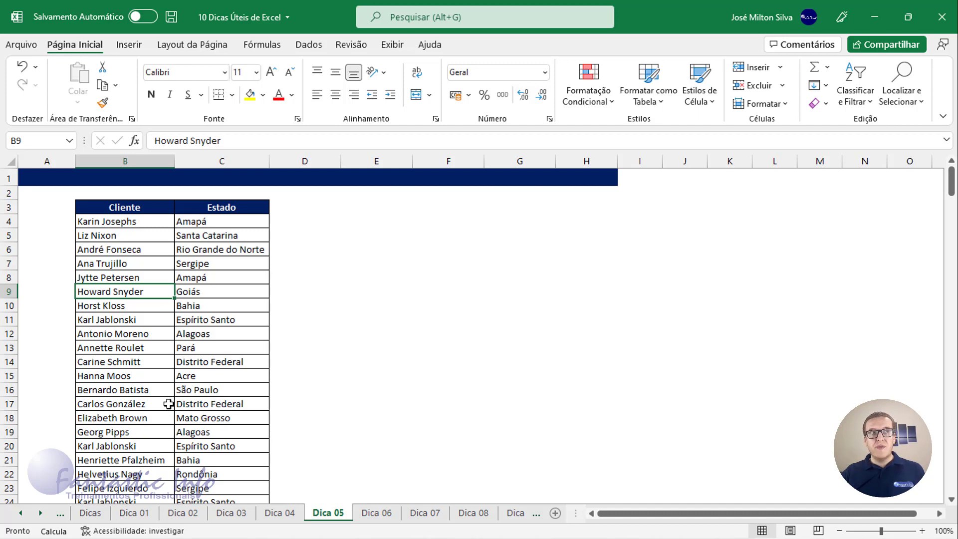
scroll(152, 358, "down", 5)
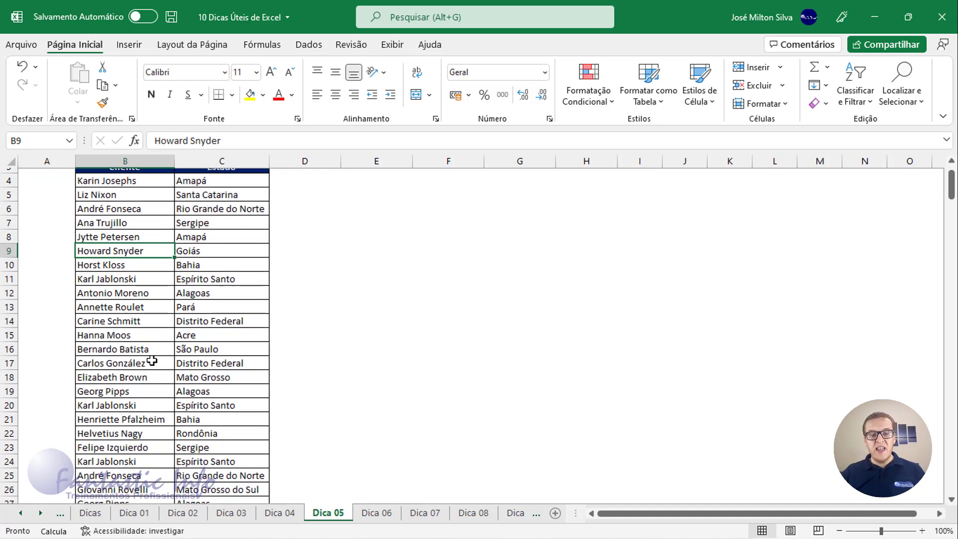
scroll(153, 358, "down", 6)
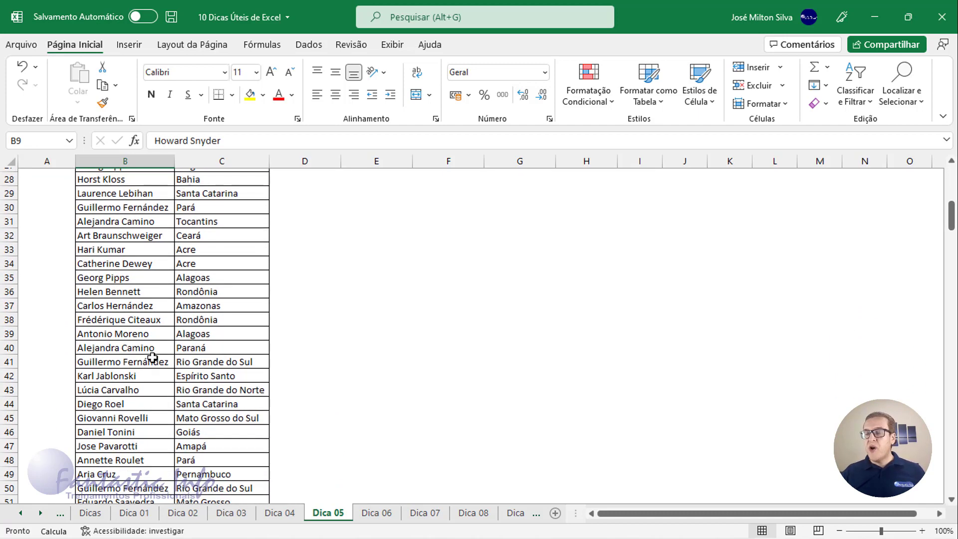
scroll(153, 358, "down", 9)
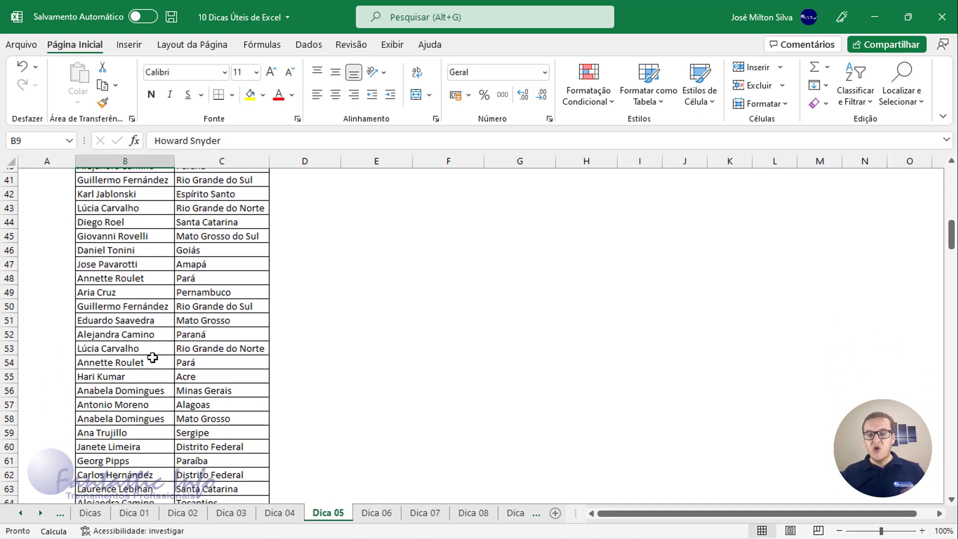
scroll(152, 358, "up", 20)
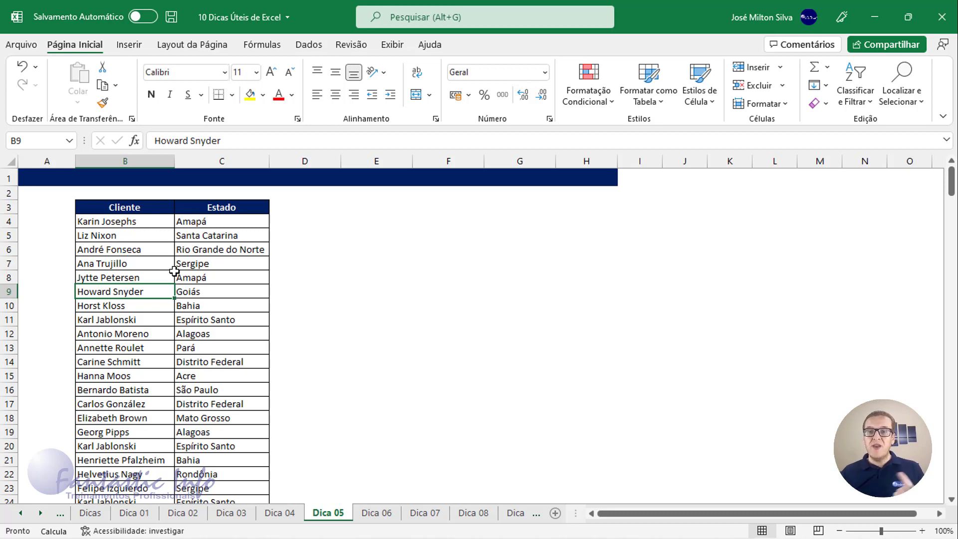
left_click_drag(129, 221, 212, 218)
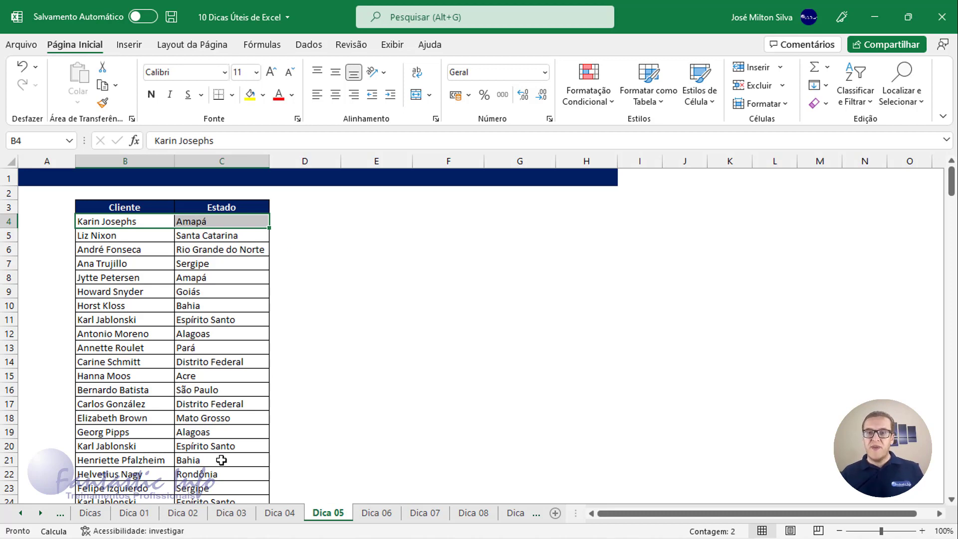
- Remove the duplicate rows from the Cliente and Estado table, comparing both columns and treating the first row as headers
left_click(117, 210)
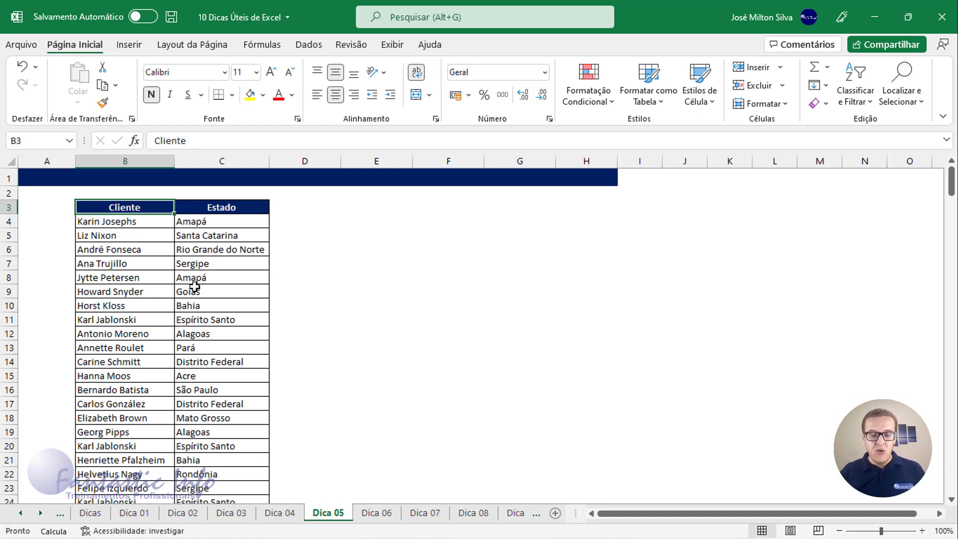
key("ctrl+shift+Right")
key("ctrl+shift+Down")
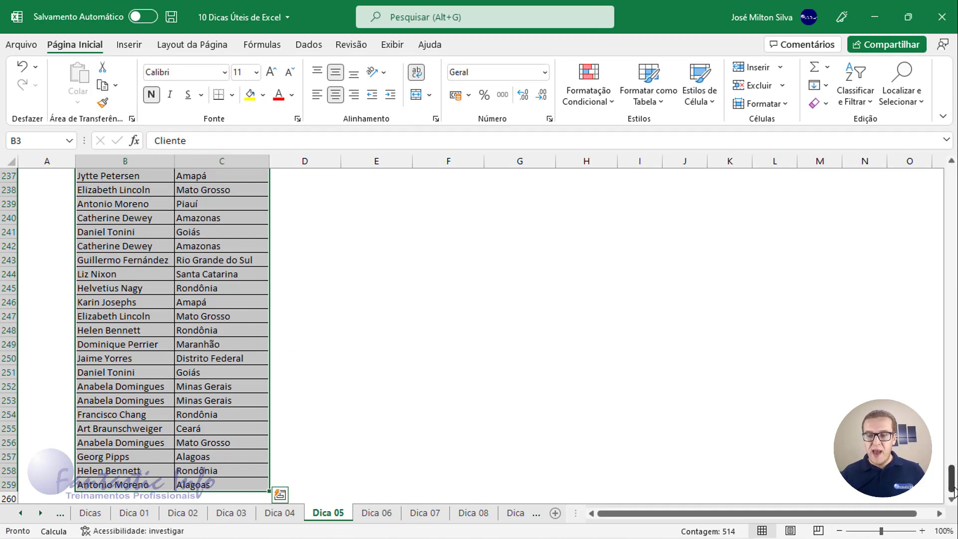
left_click_drag(952, 486, 951, 180)
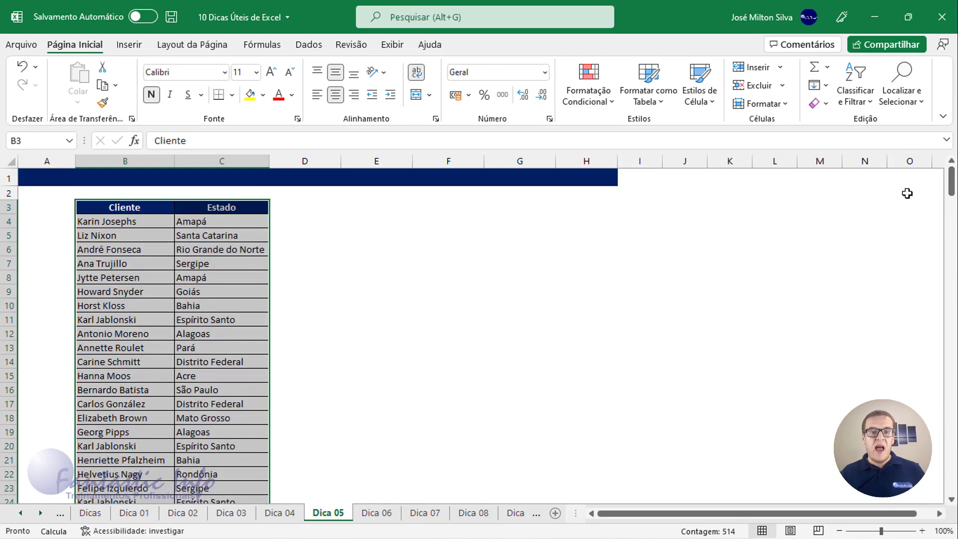
key("ctrl+q")
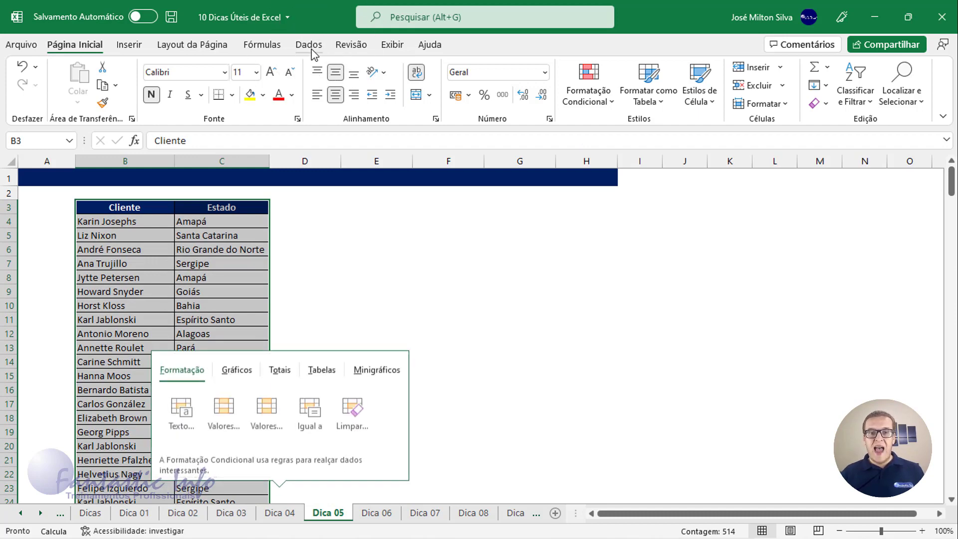
left_click(310, 47)
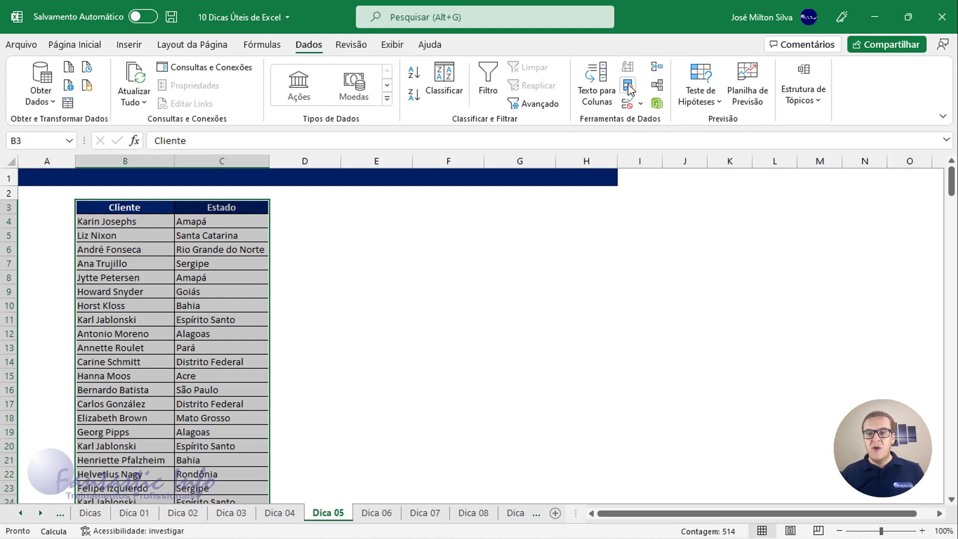
key("ctrl+q")
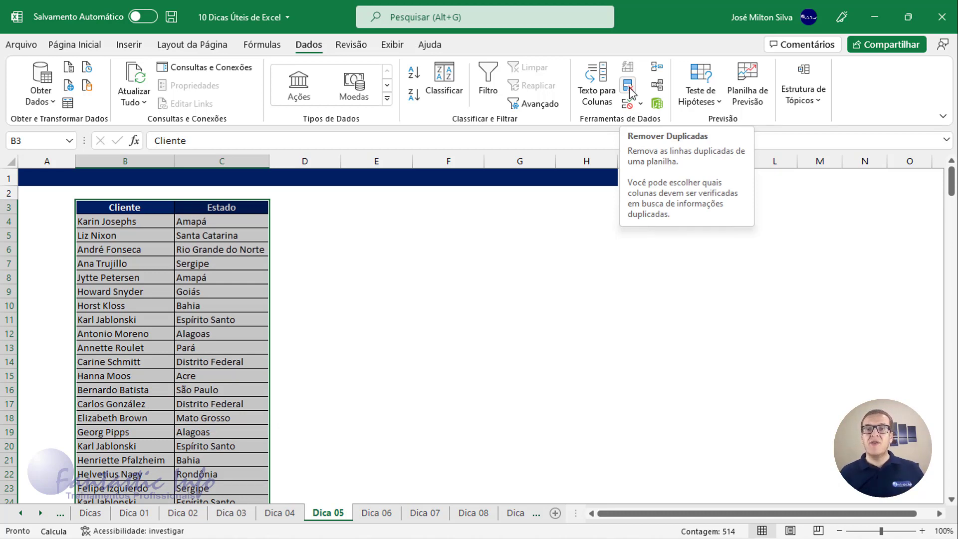
left_click(629, 88)
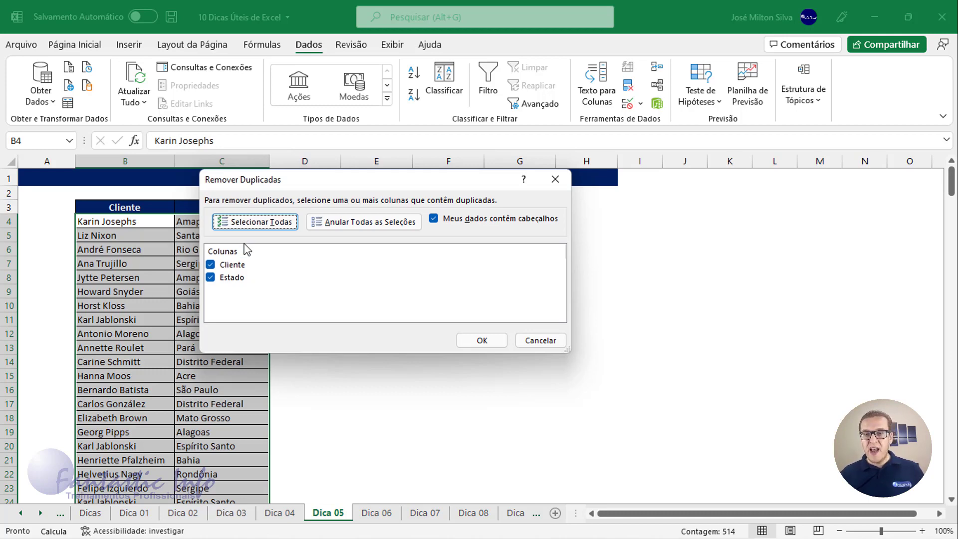
left_click(491, 343)
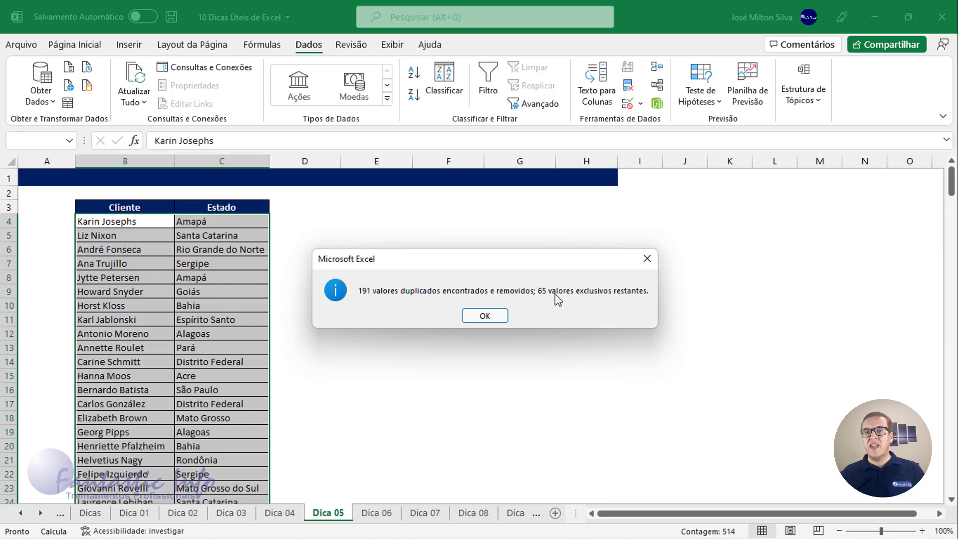
left_click(485, 315)
- Review the remaining Cliente and Estado rows down to the end of the list
scroll(121, 305, "down", 4)
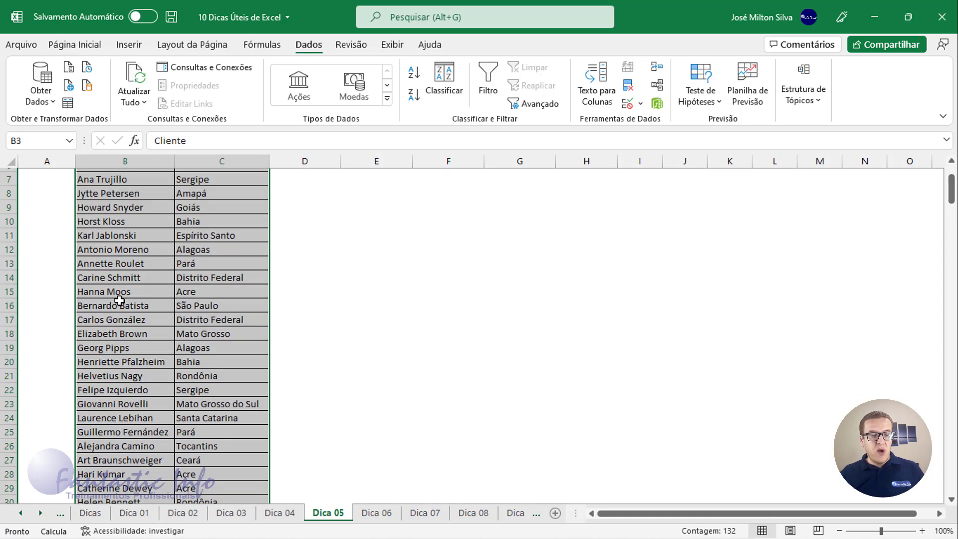
scroll(122, 304, "down", 8)
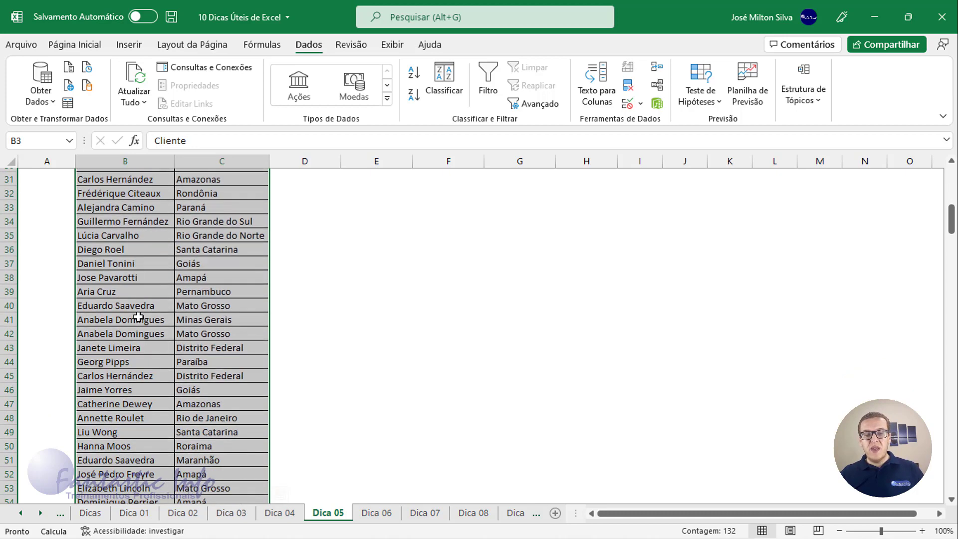
scroll(139, 317, "down", 3)
scroll(138, 318, "up", 15)
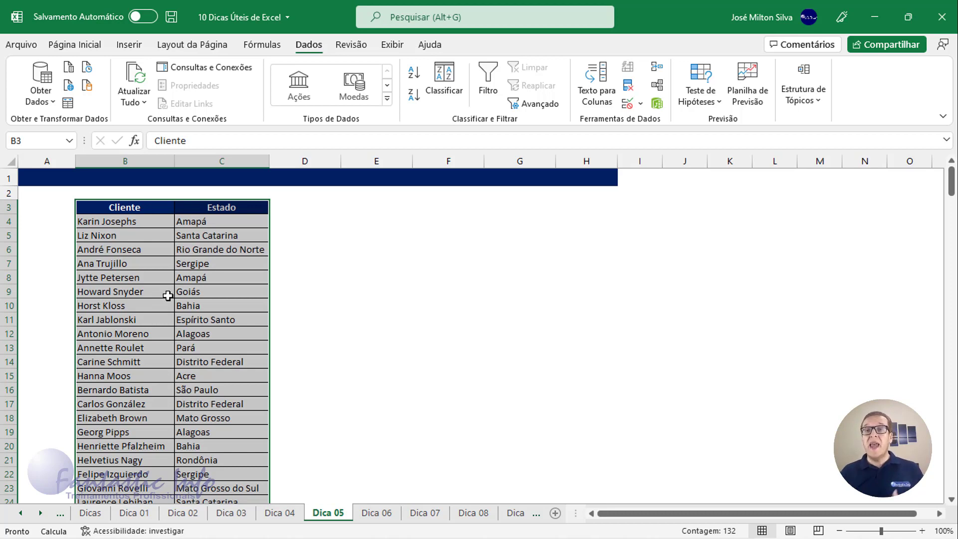
left_click(131, 210)
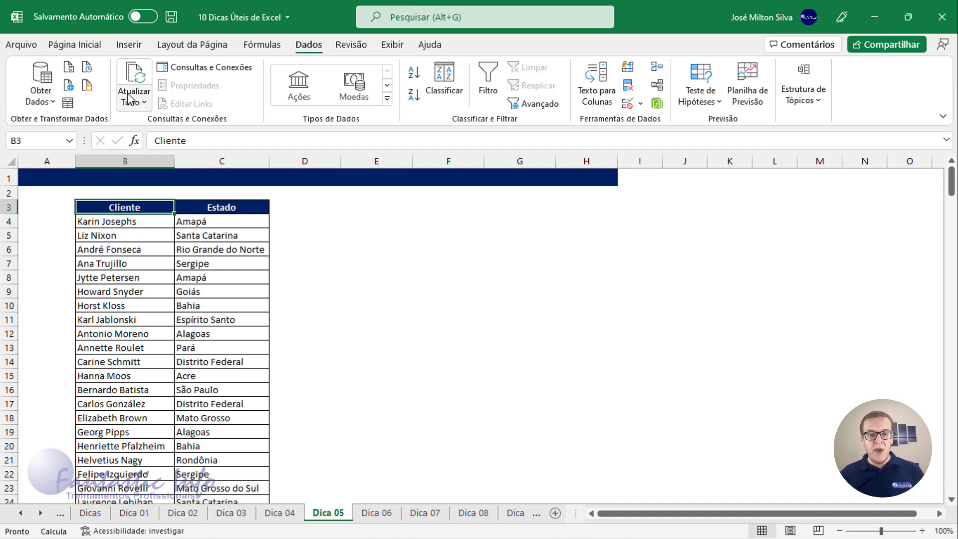
- Open the Dica 06 sheet and examine how the Teclado row's Total, Desconto and A Pagar cells are calculated
left_click(378, 513)
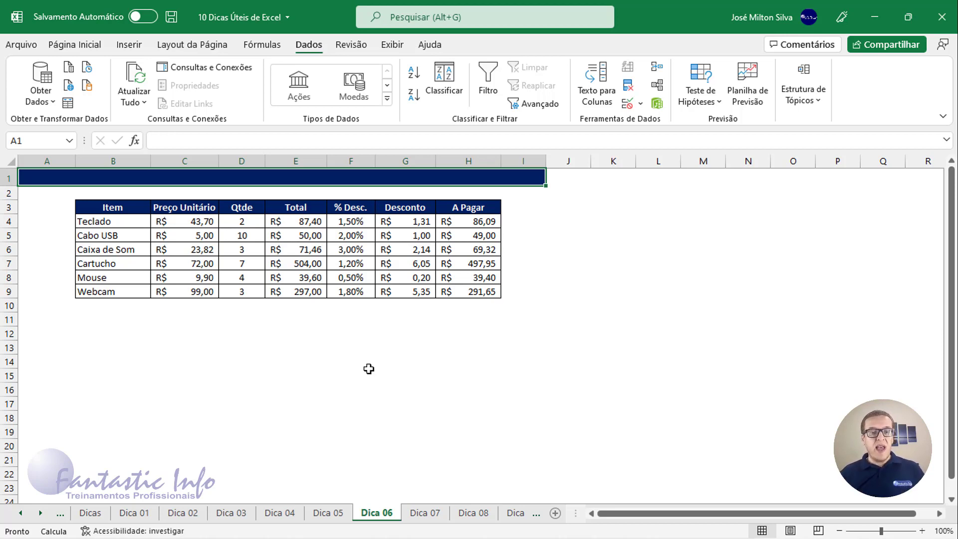
left_click_drag(112, 214, 461, 290)
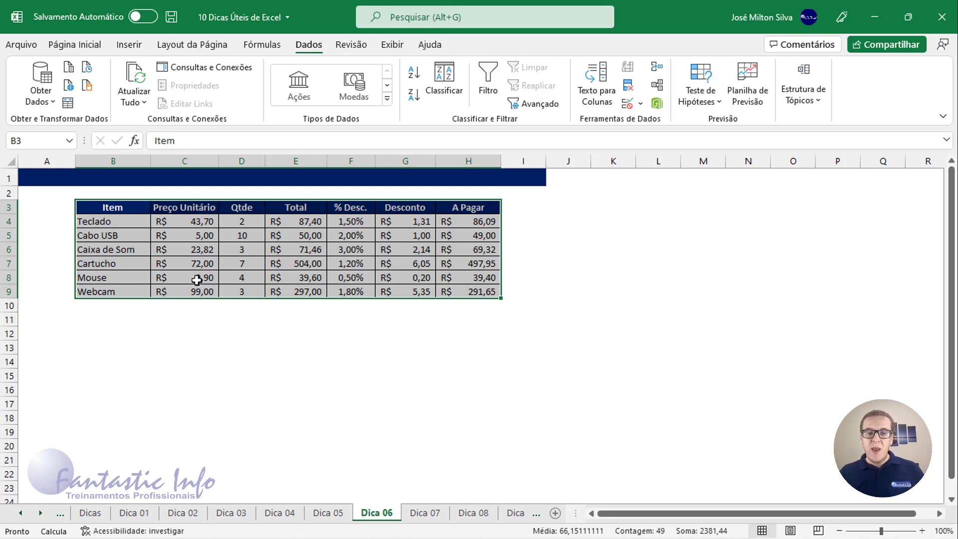
left_click(195, 224)
left_click(235, 223)
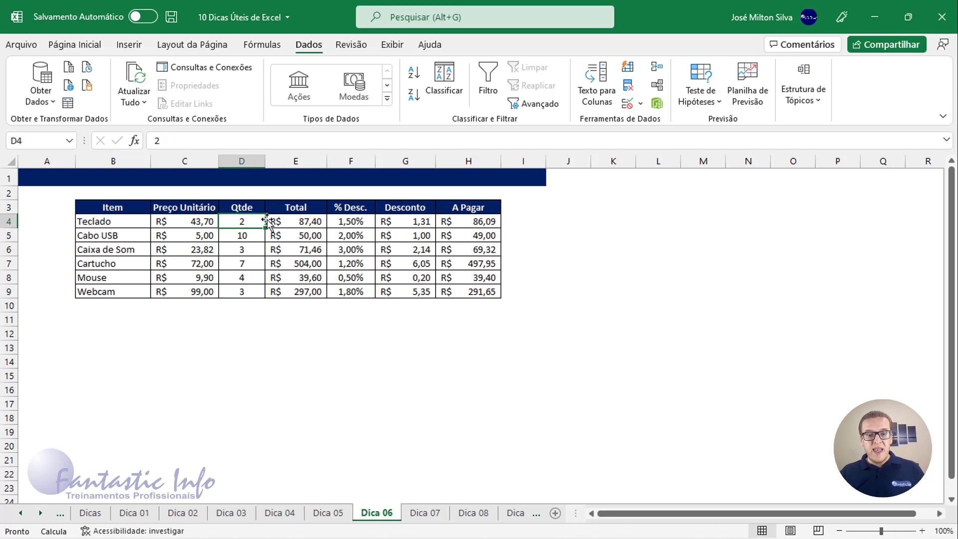
left_click(214, 225)
left_click(269, 223)
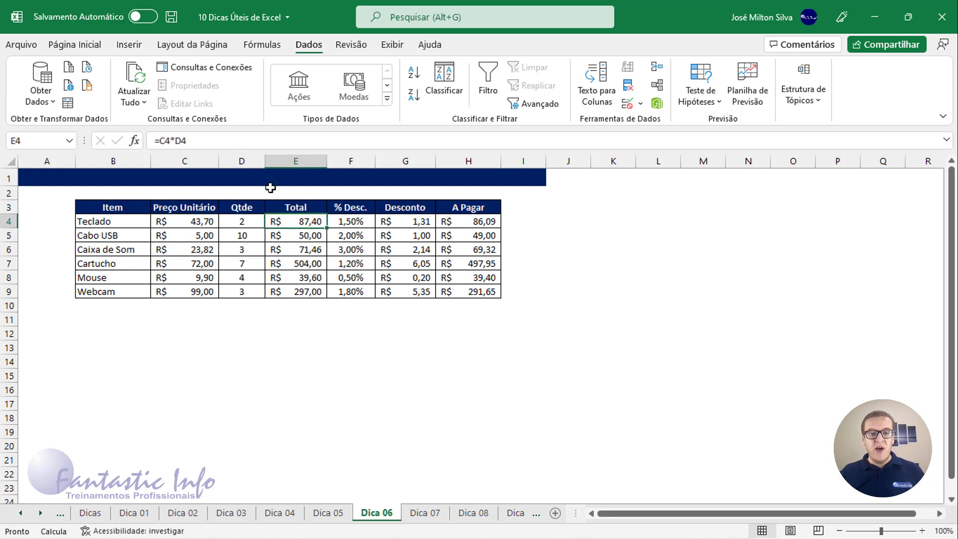
left_click(345, 221)
left_click(382, 221)
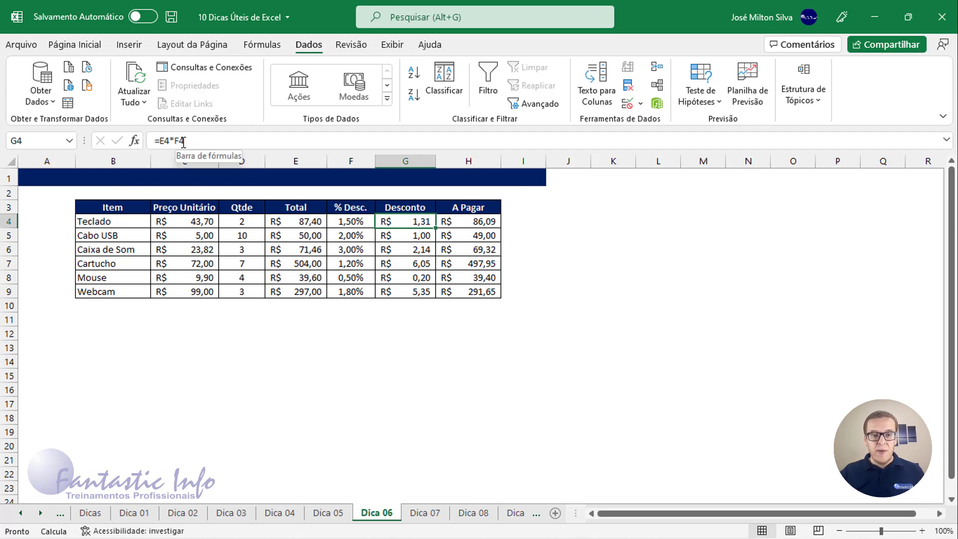
left_click(465, 225)
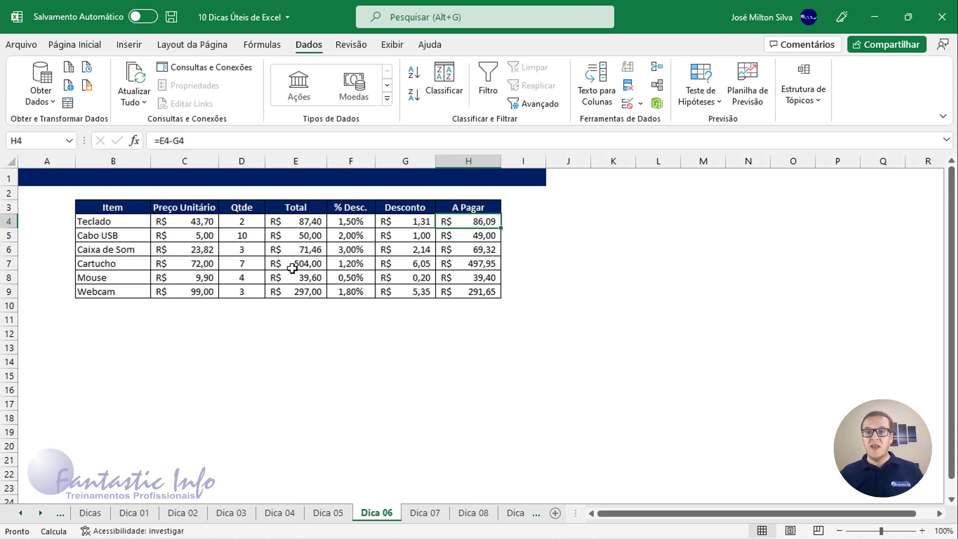
- Select only the formula cells of the item table with Go To Special and fill them yellow
left_click_drag(106, 207, 464, 290)
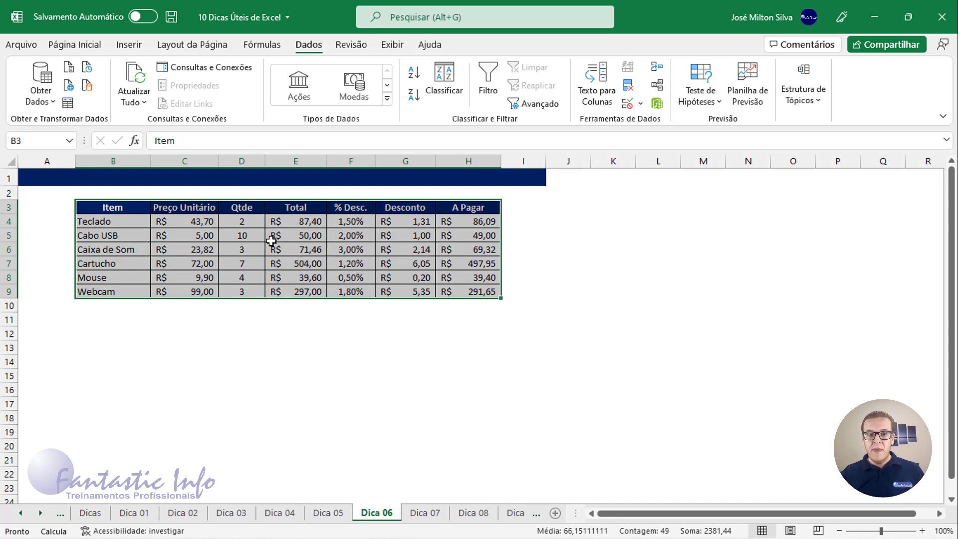
left_click(94, 50)
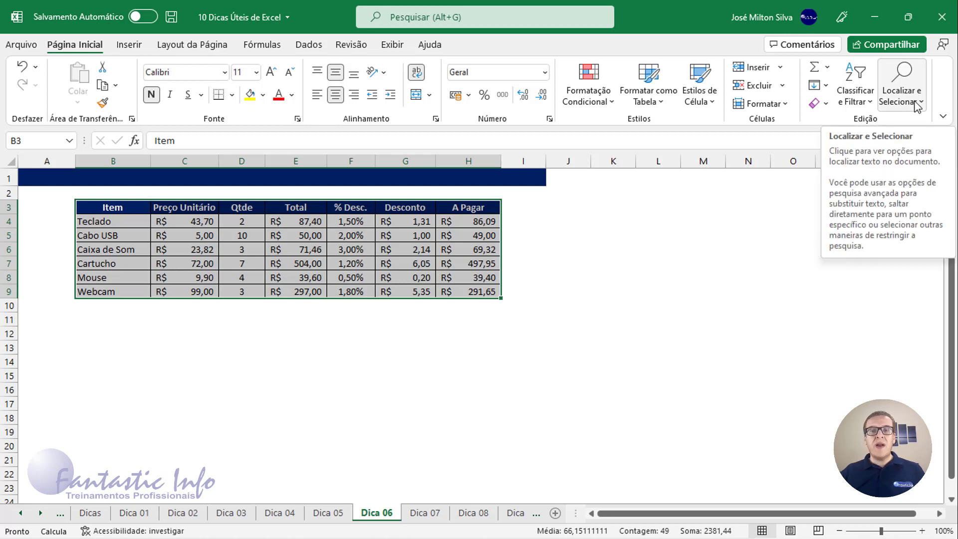
key("ctrl+q")
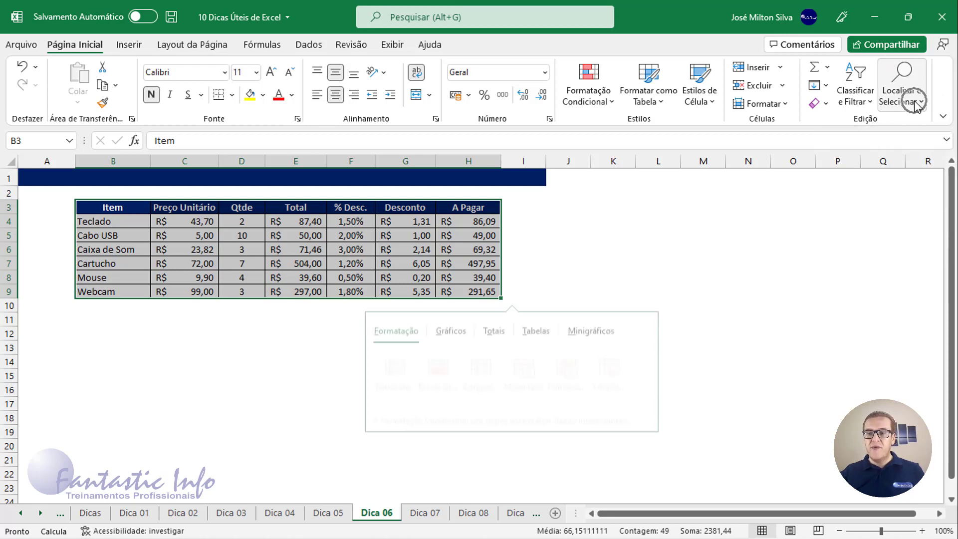
left_click(913, 102)
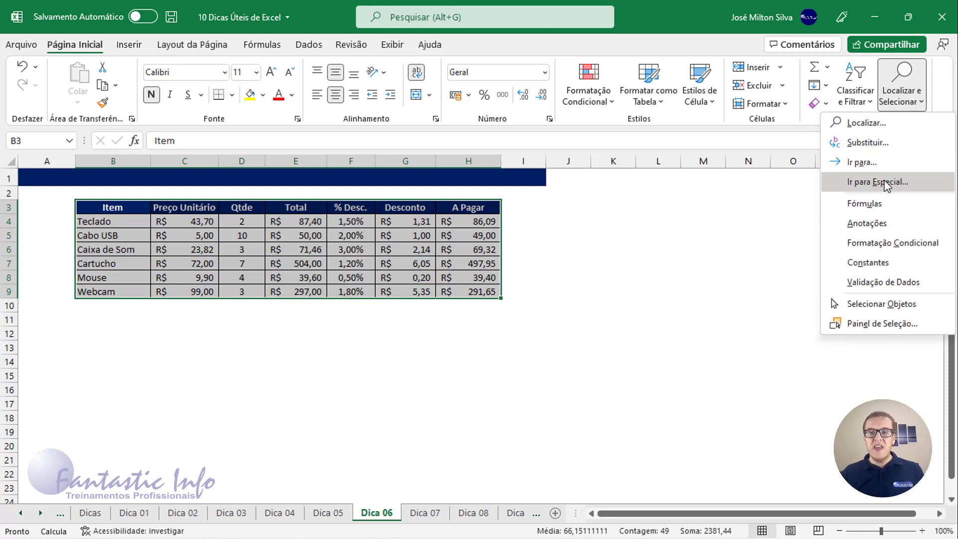
left_click(886, 186)
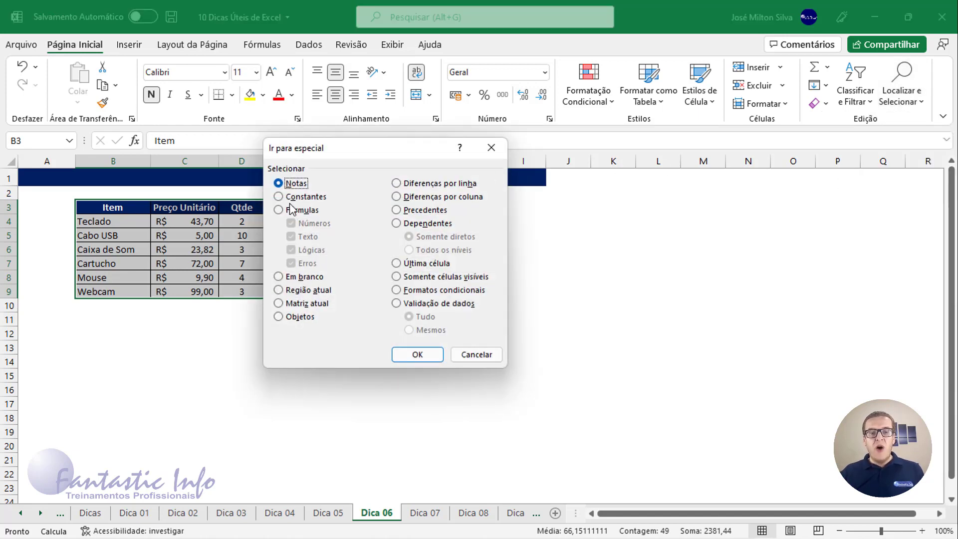
key("ctrl")
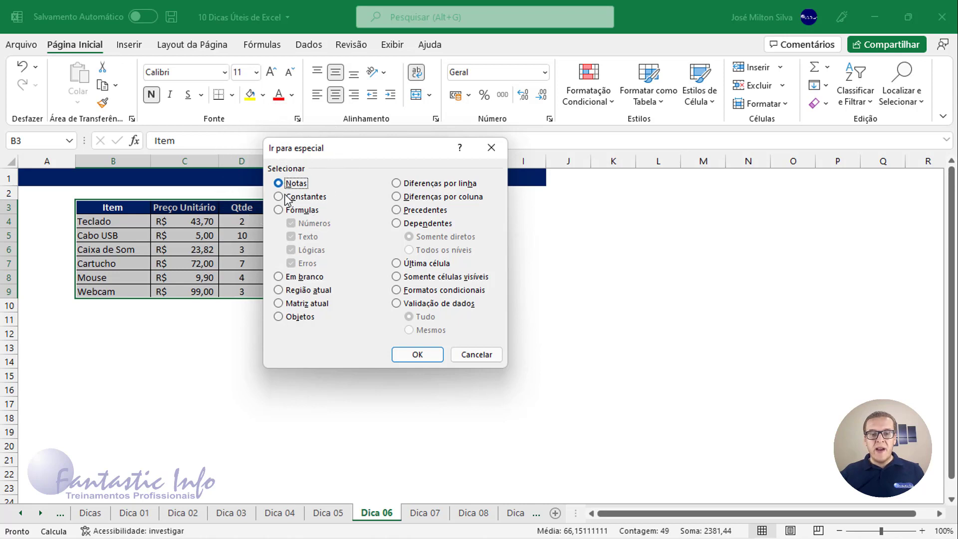
left_click(292, 210)
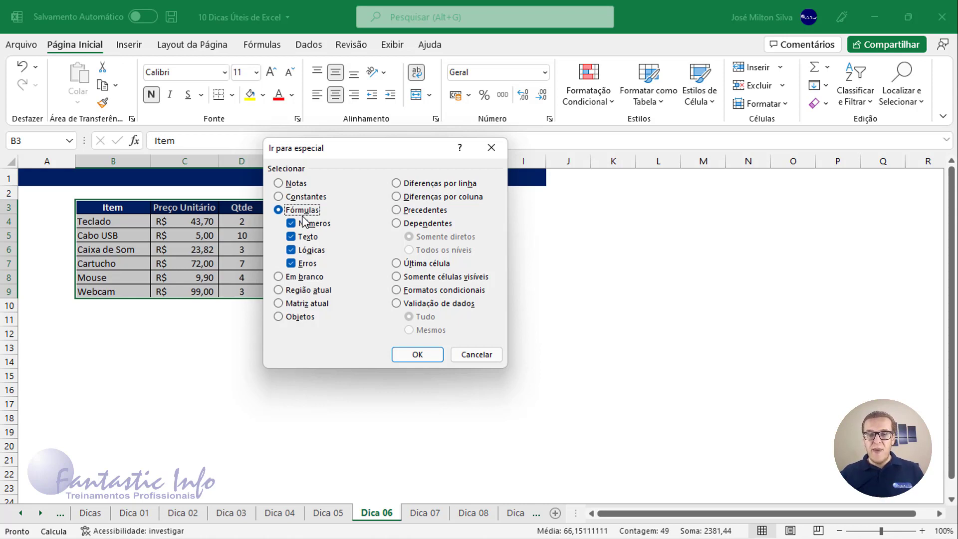
left_click(413, 355)
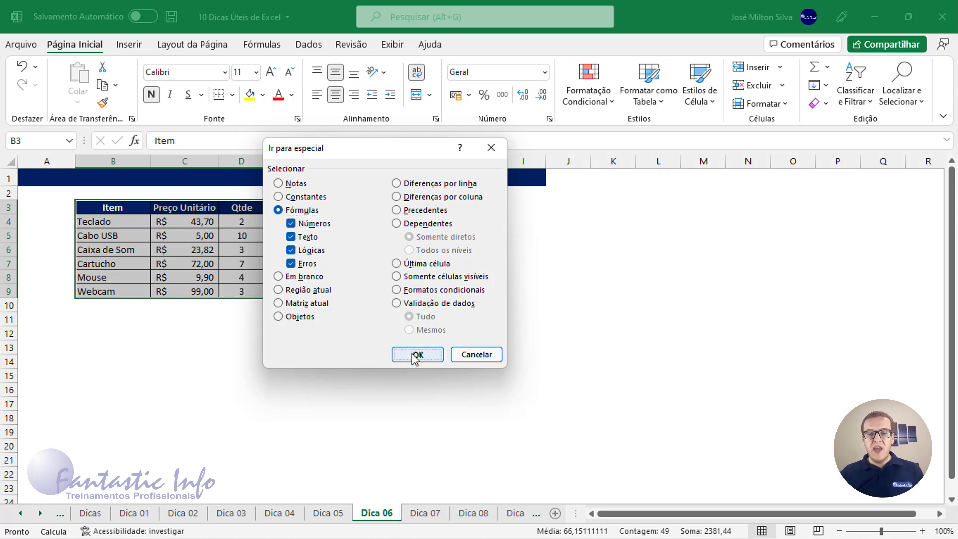
left_click(250, 96)
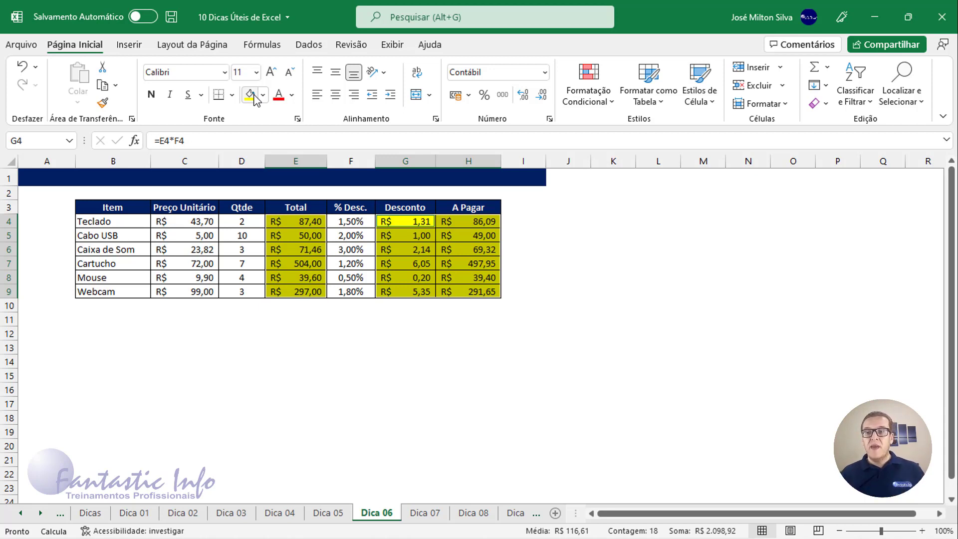
- Run Go To Special again for Fórmulas with Números, Texto, Lógicas and Erros included
left_click(922, 111)
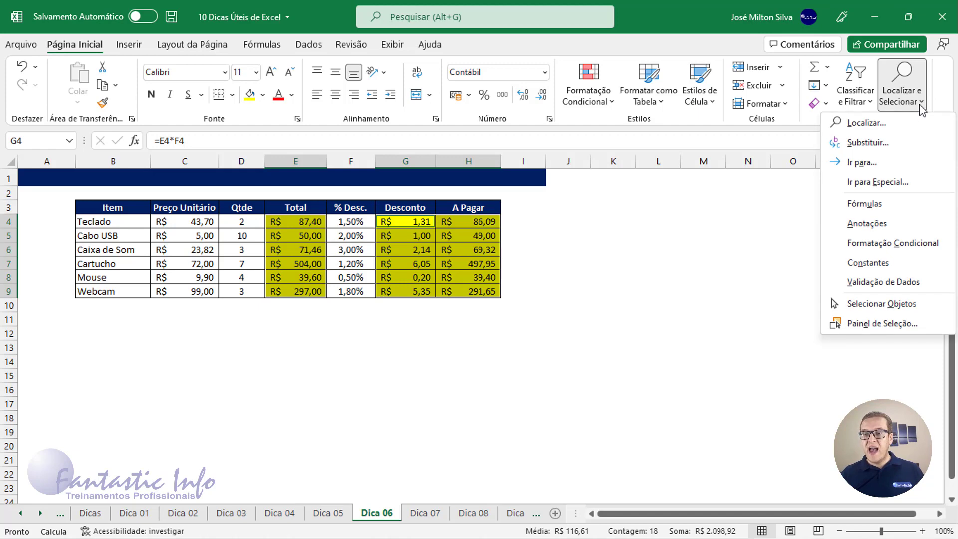
left_click(876, 185)
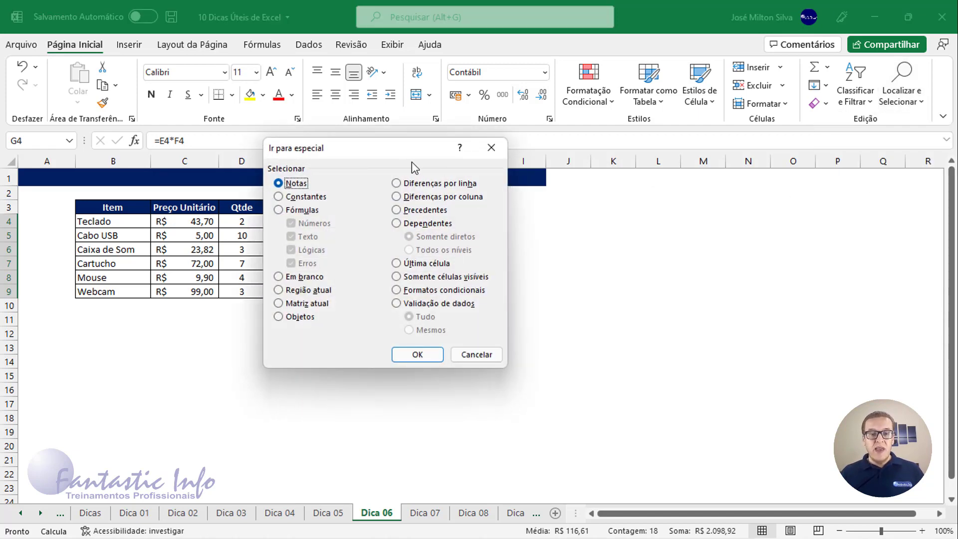
left_click(279, 211)
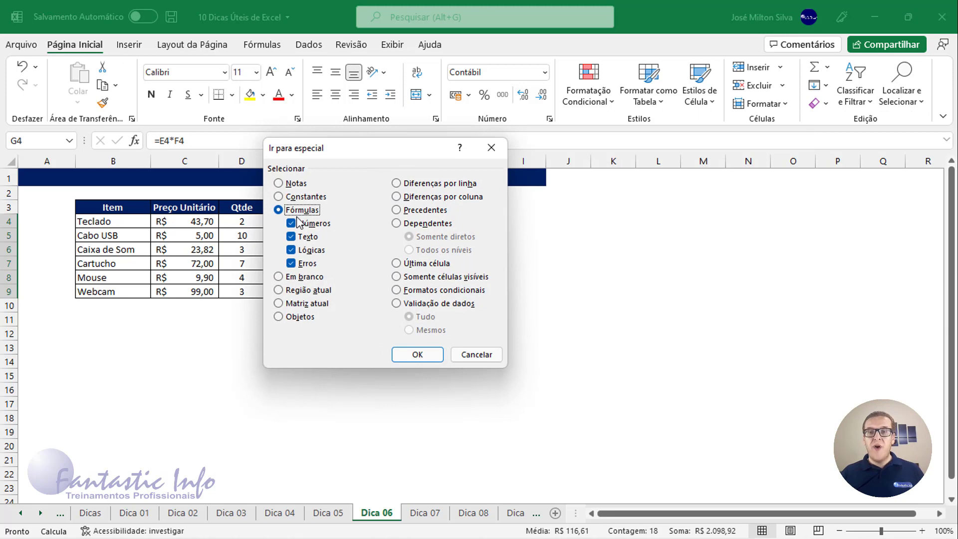
left_click(425, 354)
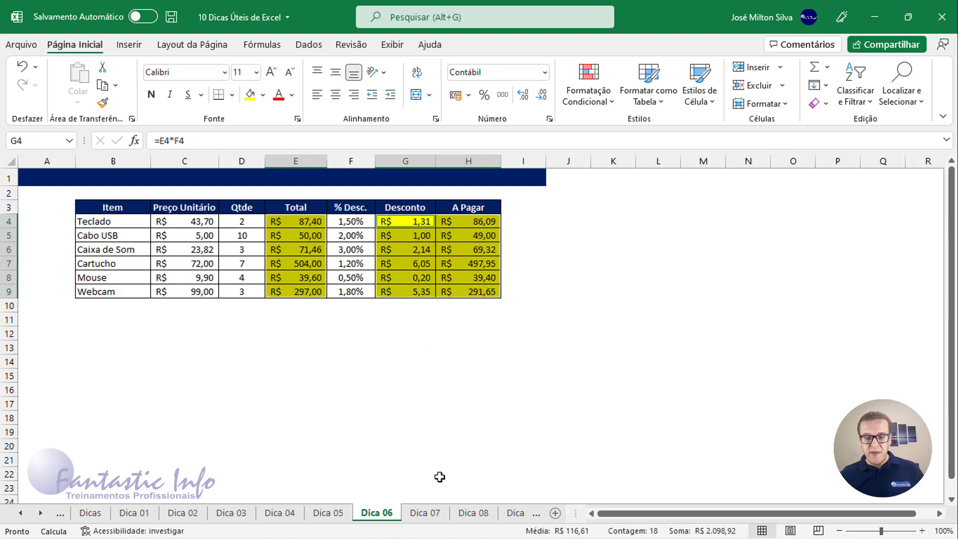
- Open the Dica 07 sheet and examine the filtered sales list and the Vendedor filter's selection
left_click(425, 514)
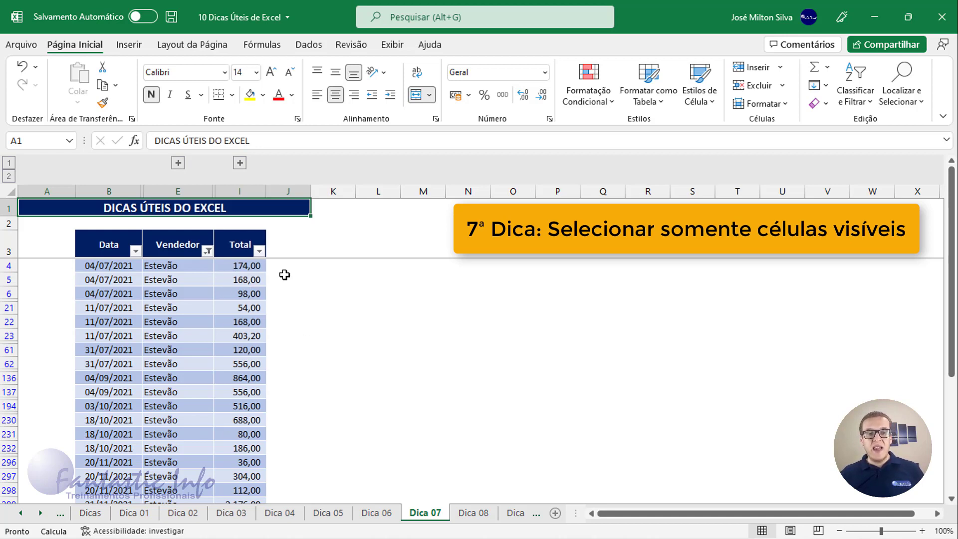
scroll(149, 328, "down", 4)
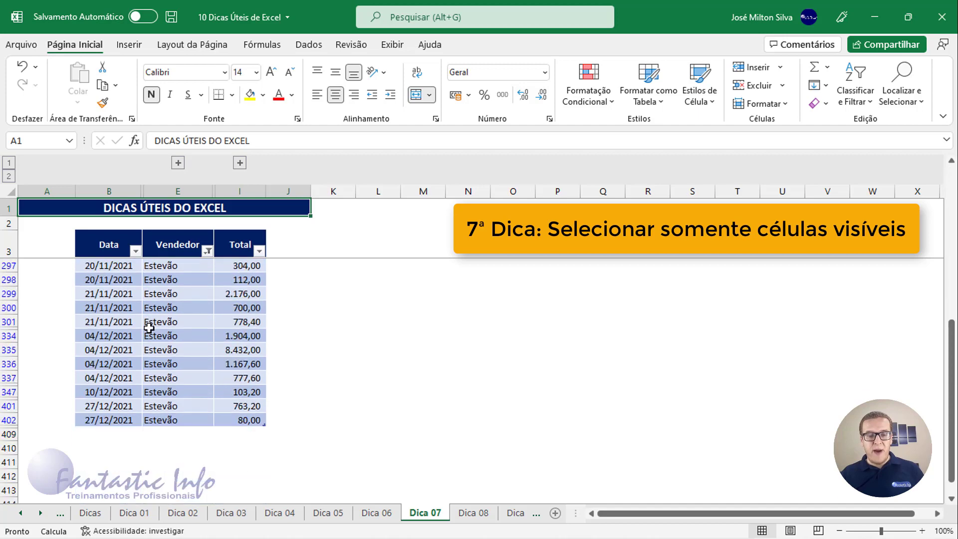
scroll(148, 328, "up", 5)
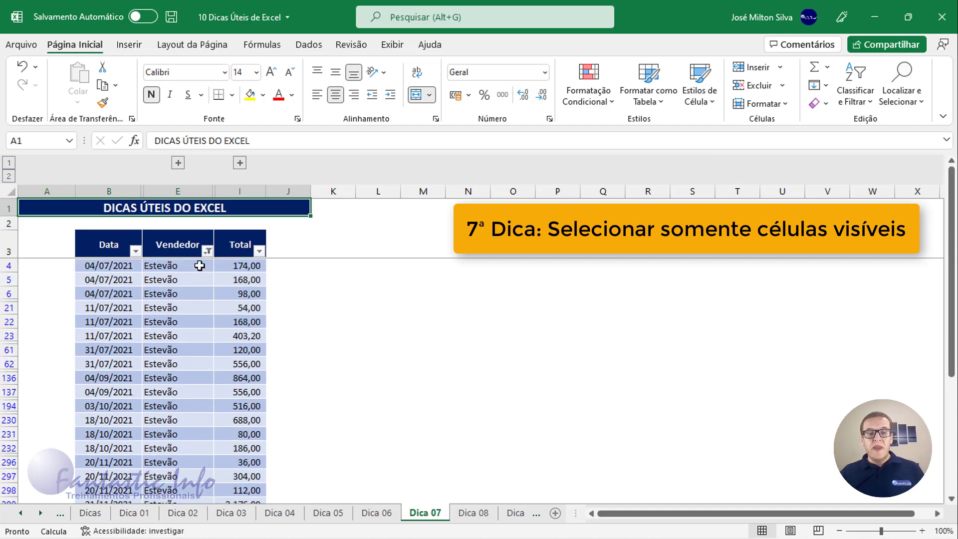
left_click(206, 251)
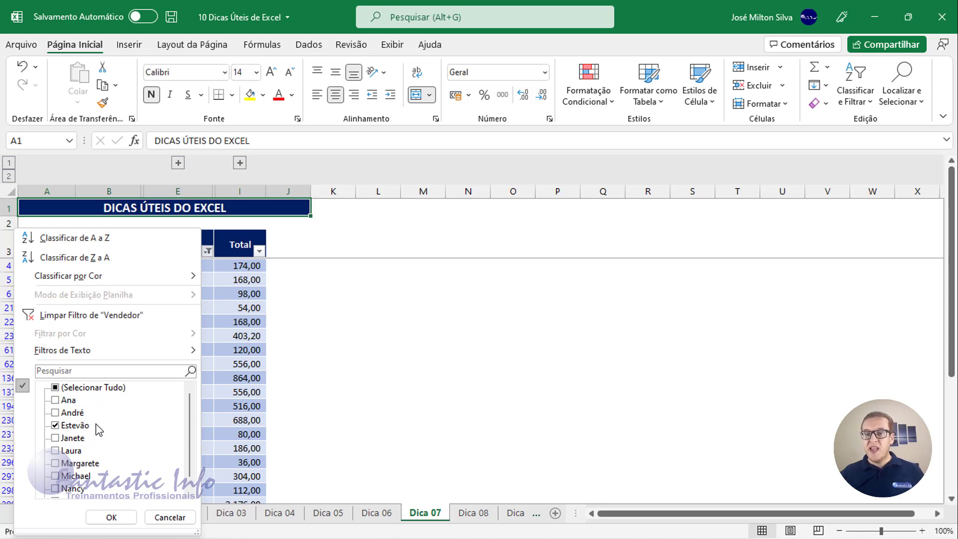
key("Return")
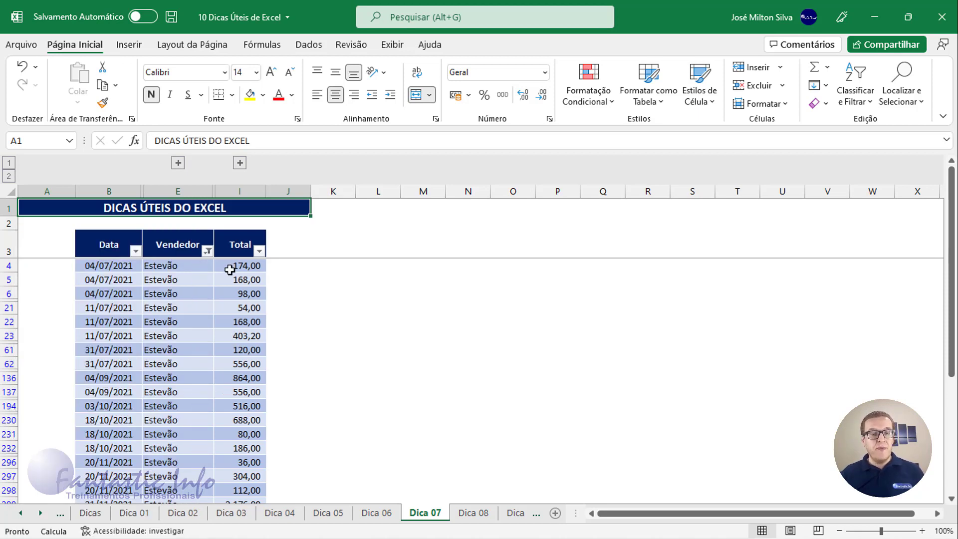
- Expand the two column groups to view the Cliente, Estado, Produto, Preço Unitário and Qtde columns, and collapse them again
left_click(179, 162)
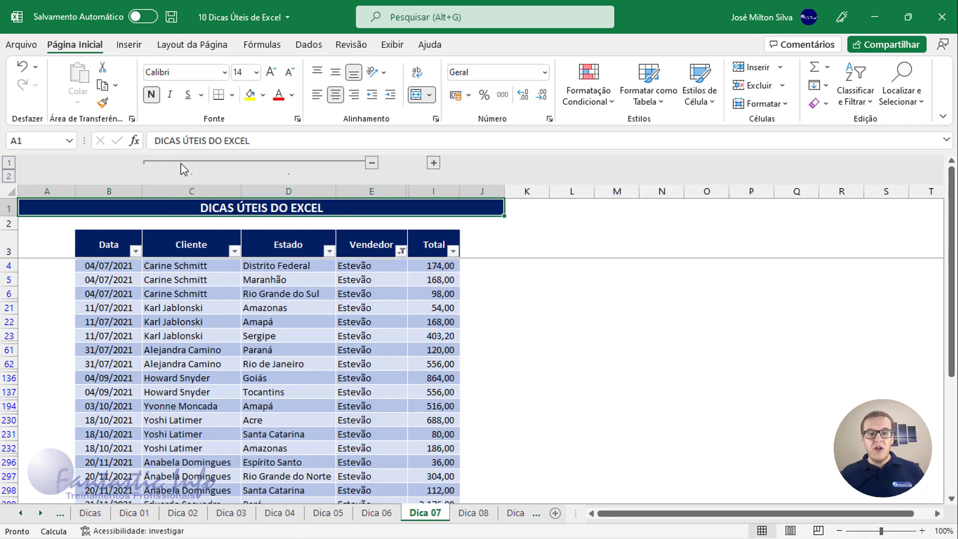
left_click(434, 165)
left_click(371, 164)
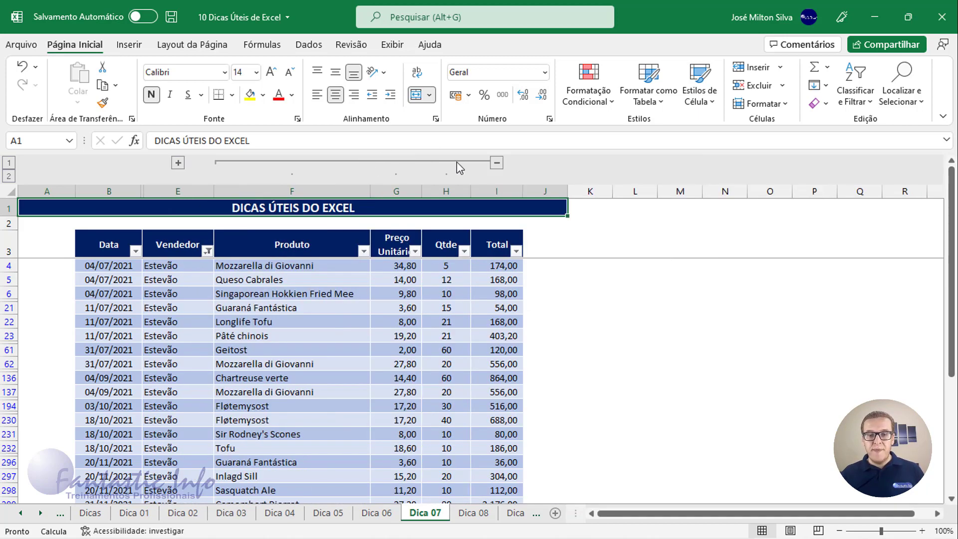
left_click(496, 163)
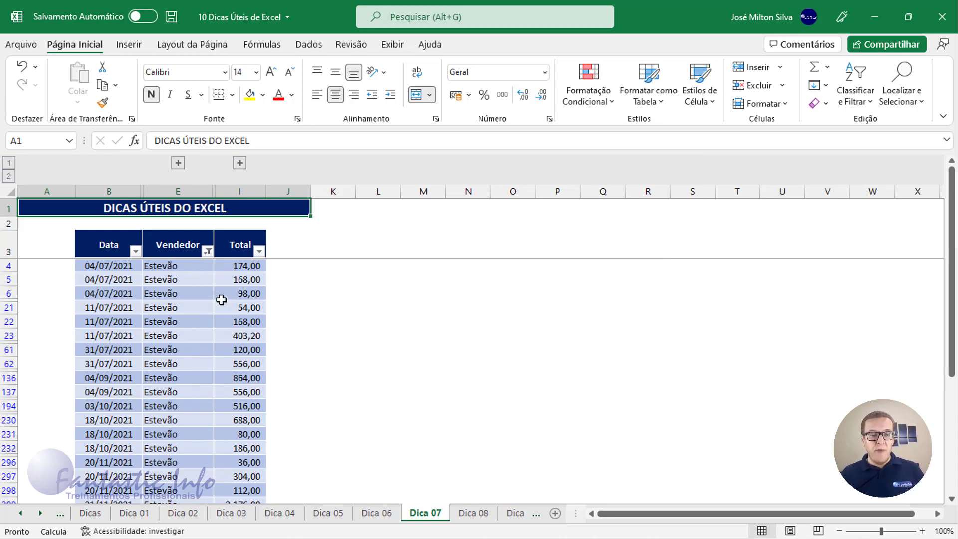
- Copy the filtered Data, Vendedor and Total table including its headers and paste it into a new sheet at A1
left_click_drag(94, 243, 241, 477)
scroll(178, 366, "up", 4)
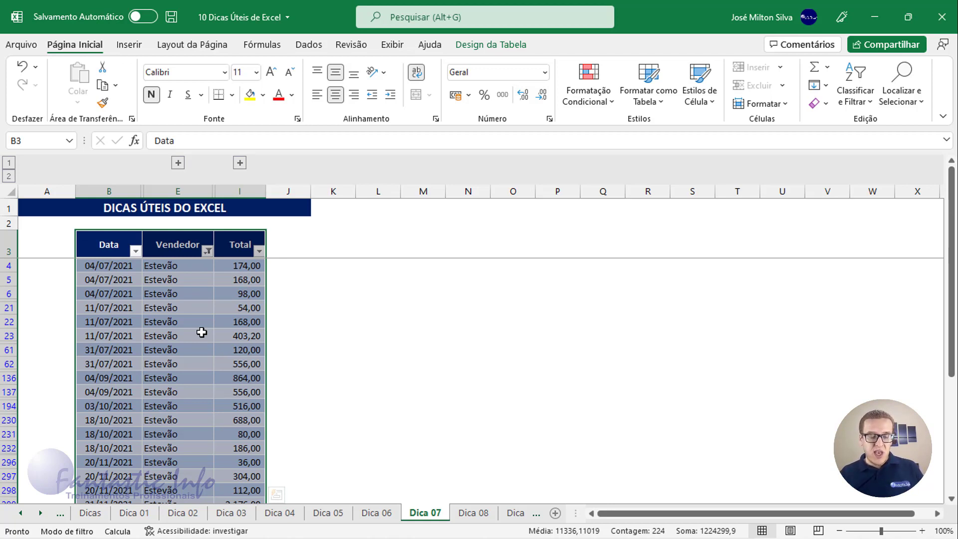
key("ctrl+c")
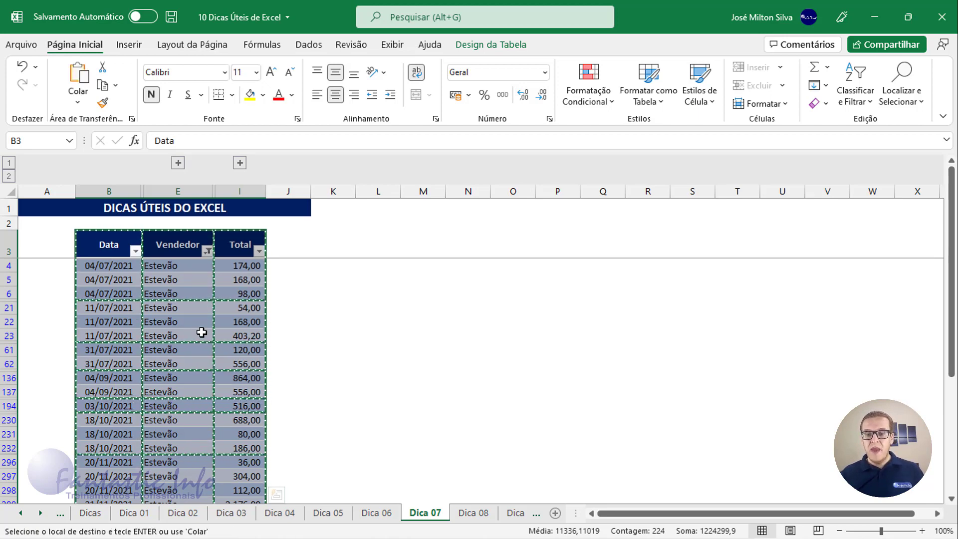
key("ctrl+q")
left_click(555, 513)
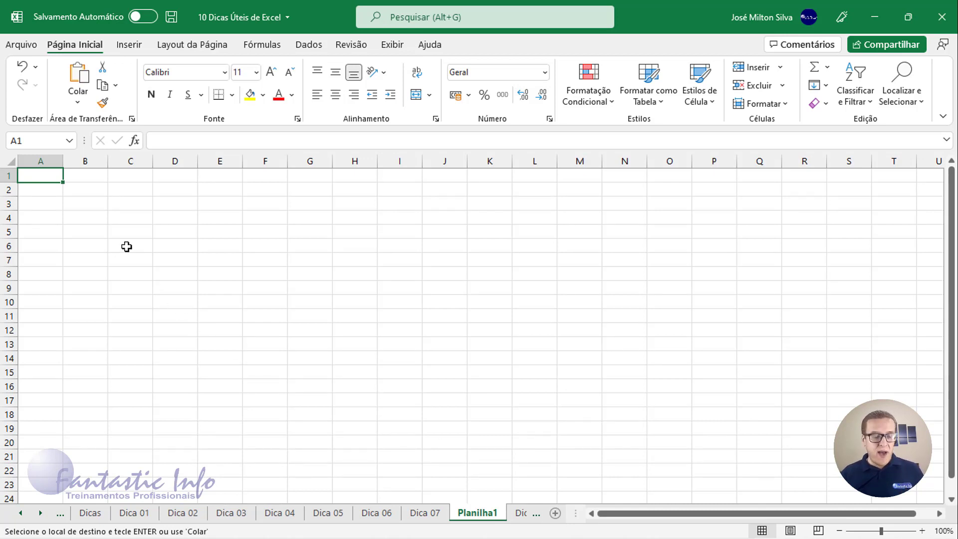
key("ctrl+v")
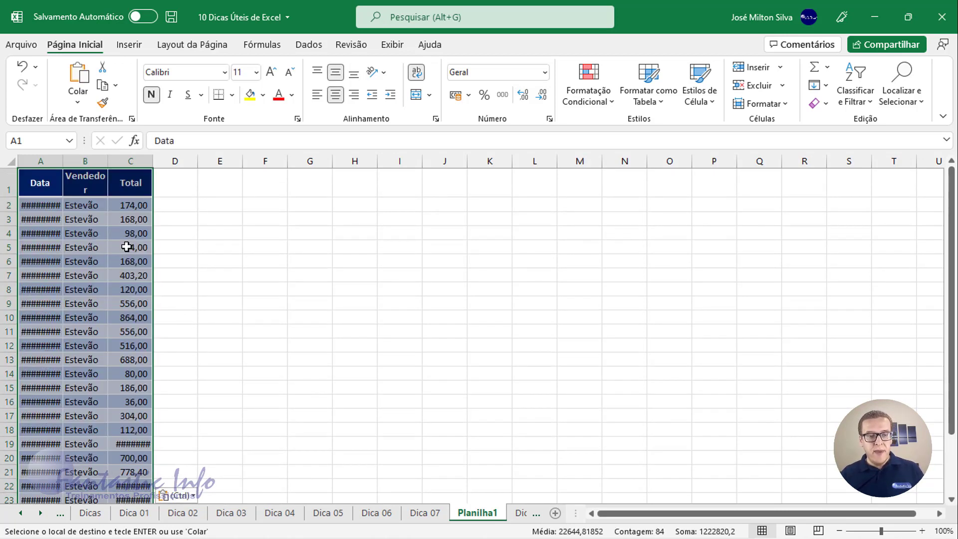
- Widen the pasted Data, Vendedor and Total columns so their dates, amounts and headings fit
double_click(63, 161)
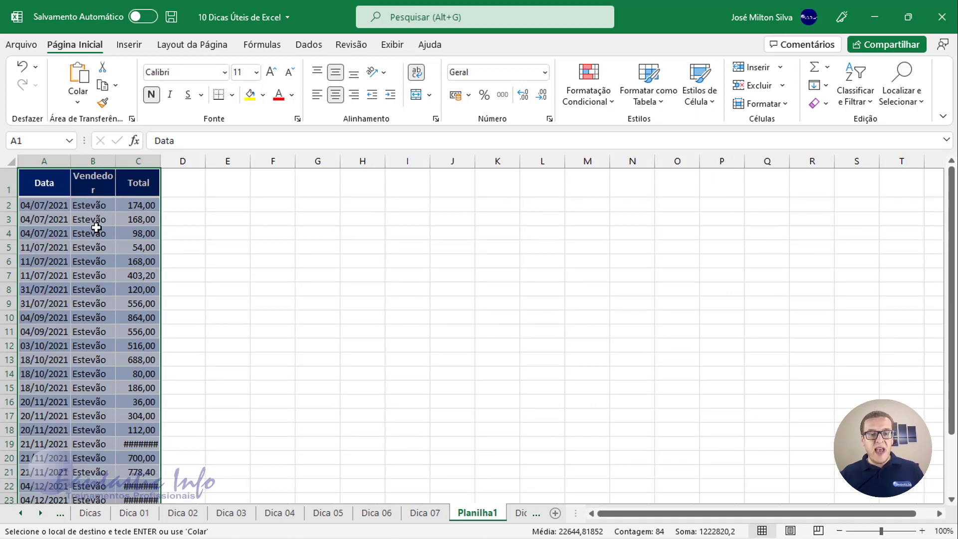
double_click(161, 160)
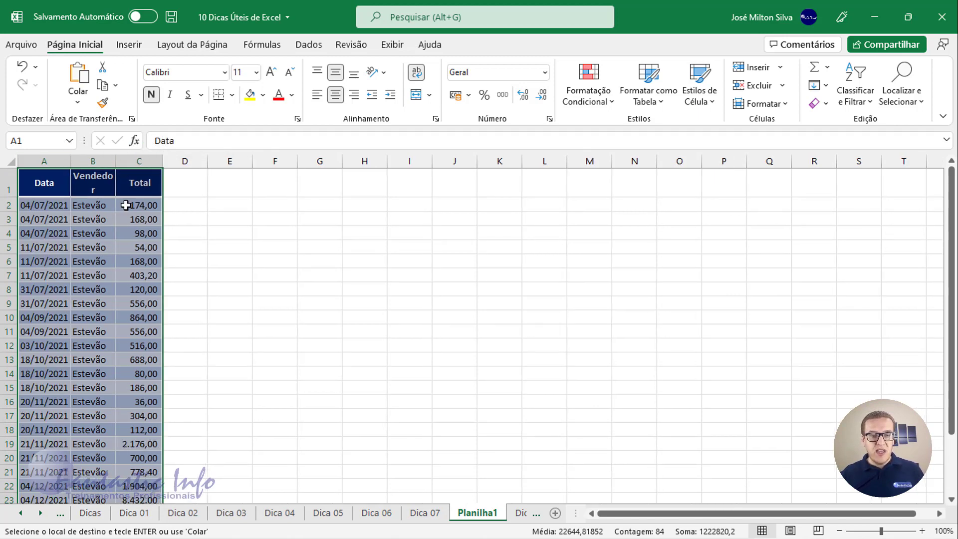
scroll(123, 228, "down", 3)
scroll(123, 228, "up", 3)
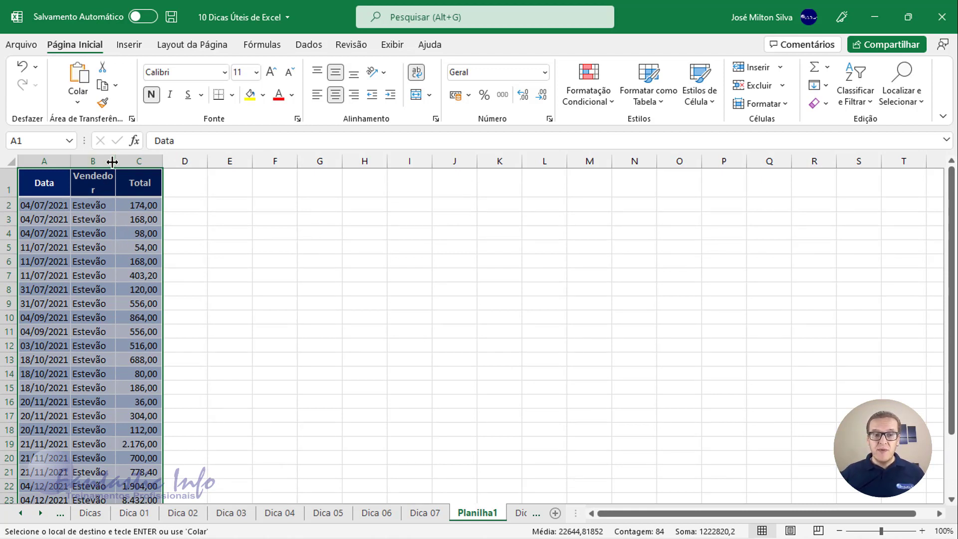
left_click_drag(115, 160, 88, 163)
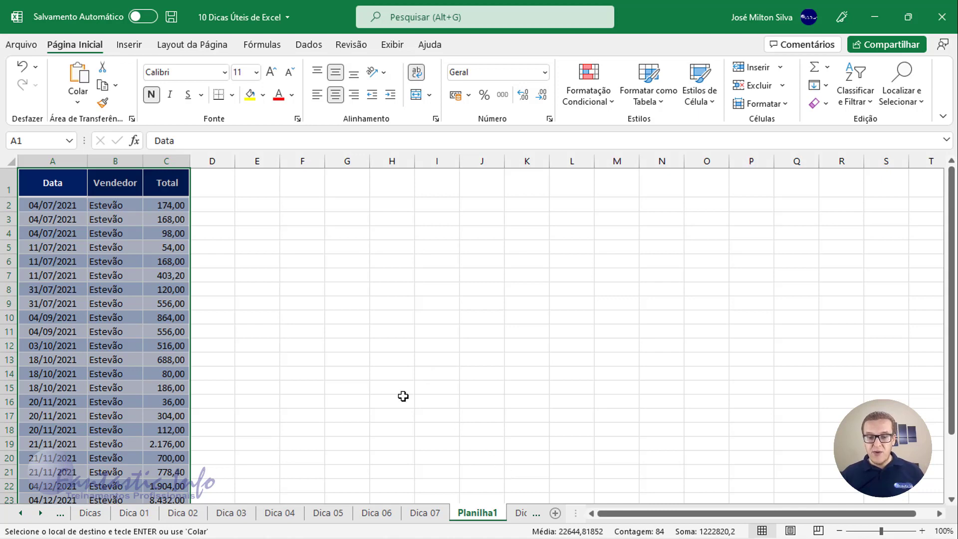
- Return to the Dica 07 sheet and reset the Vendedor filter to include all sellers
left_click(430, 513)
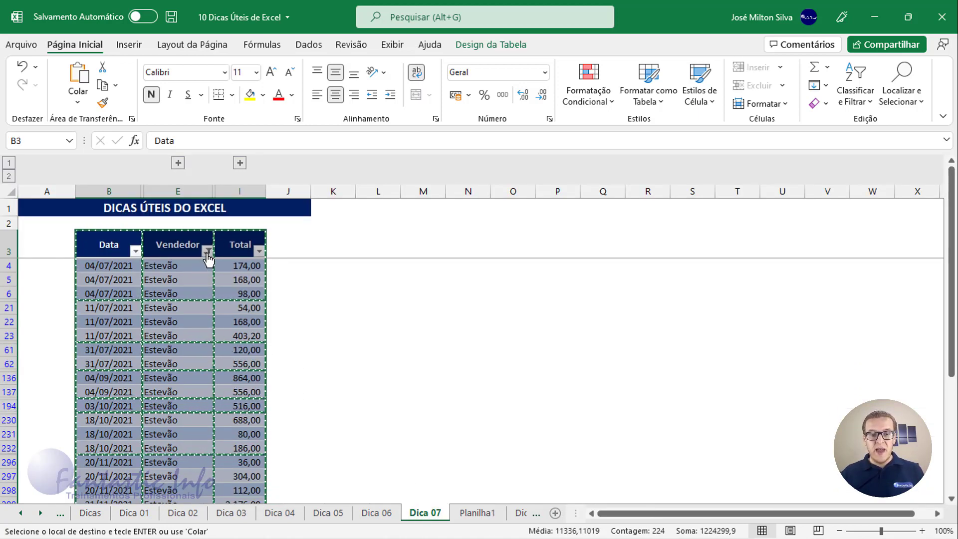
left_click(207, 250)
left_click(80, 387)
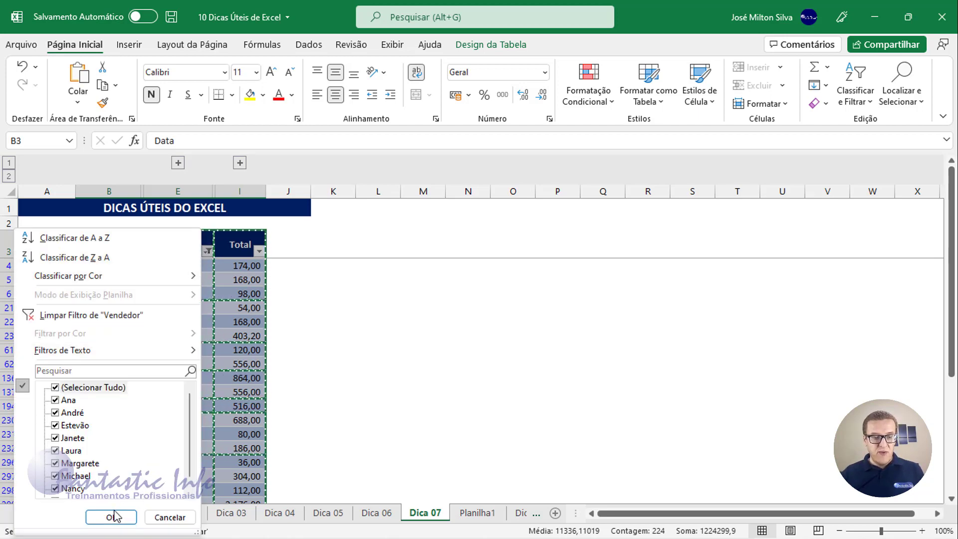
left_click(111, 517)
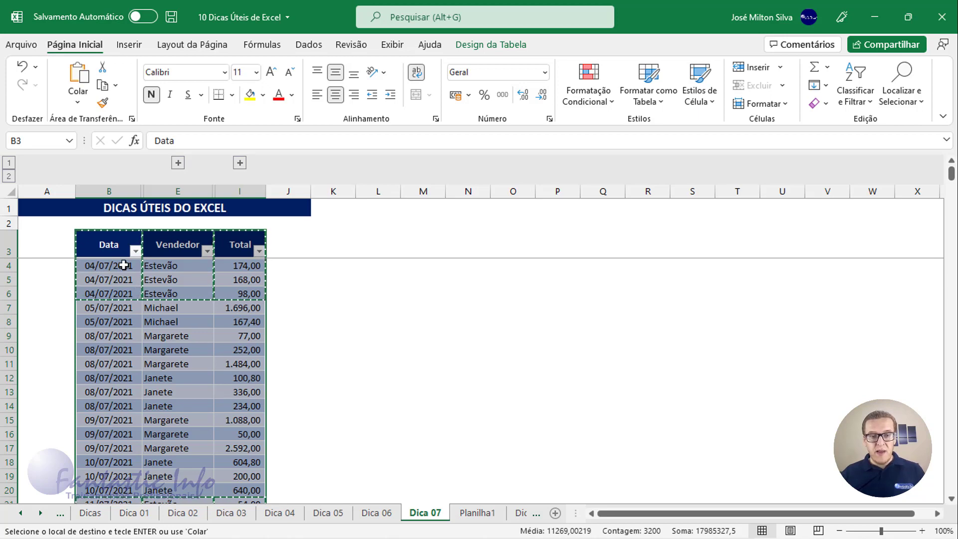
- Cancel the pending copy, select the unfiltered table from the Data header to its last row and copy it
left_click(110, 246)
key("Escape")
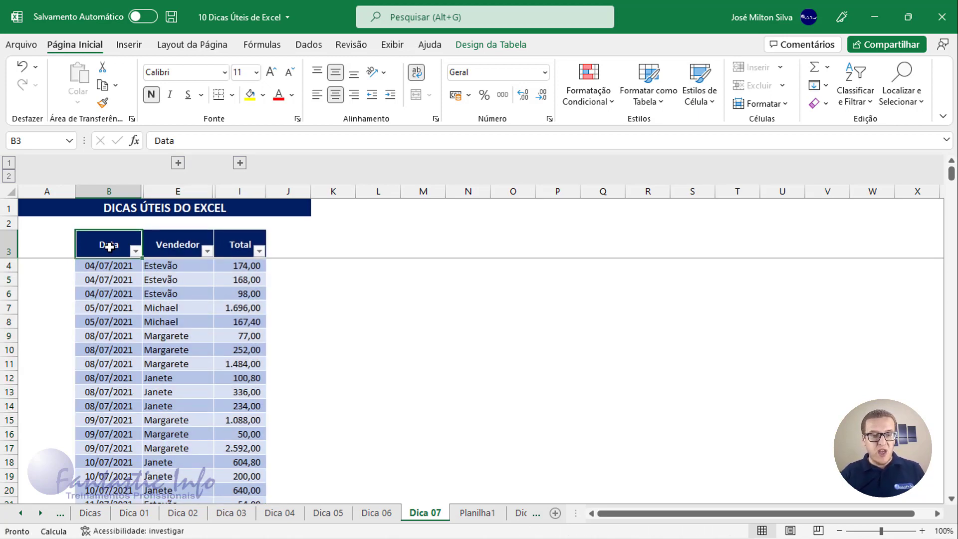
key("ctrl+shift+End")
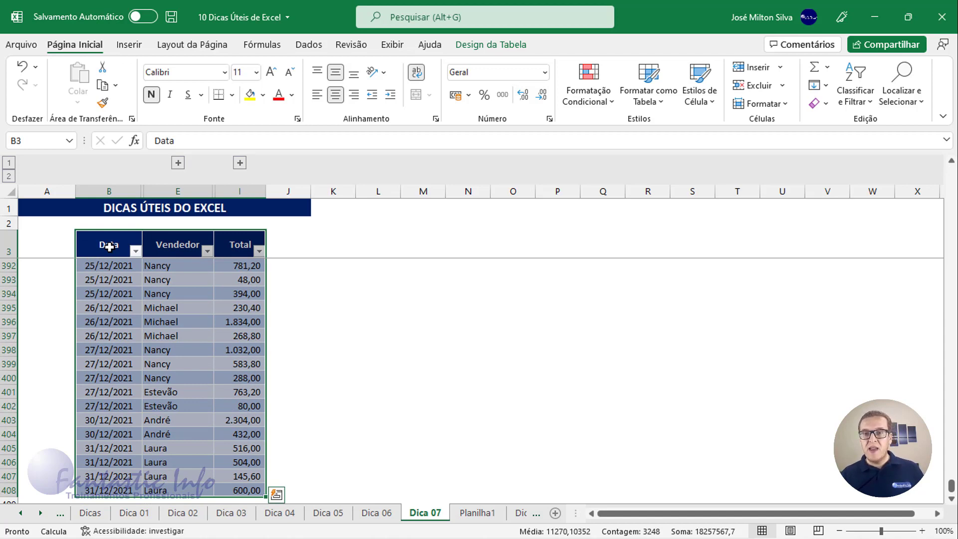
key("ctrl+c")
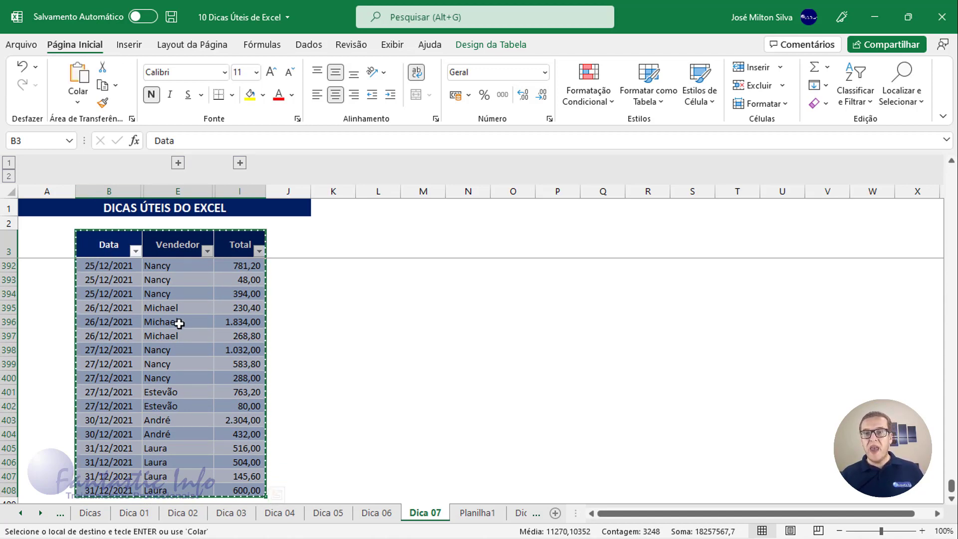
scroll(179, 323, "up", 18)
scroll(179, 323, "up", 12)
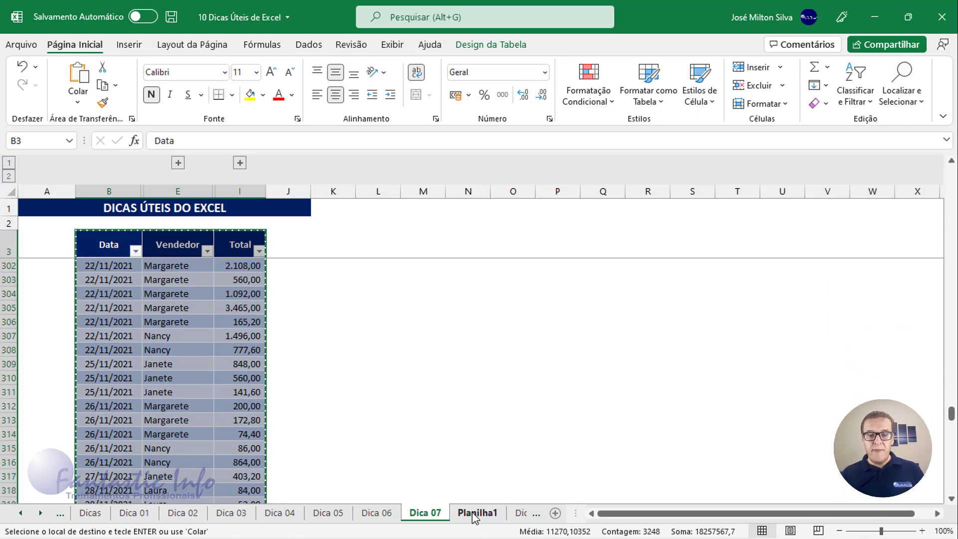
- Paste the copied table over the data at A1 of Planilha1 and look through the pasted columns
left_click(476, 513)
key("ctrl+v")
left_click(46, 187)
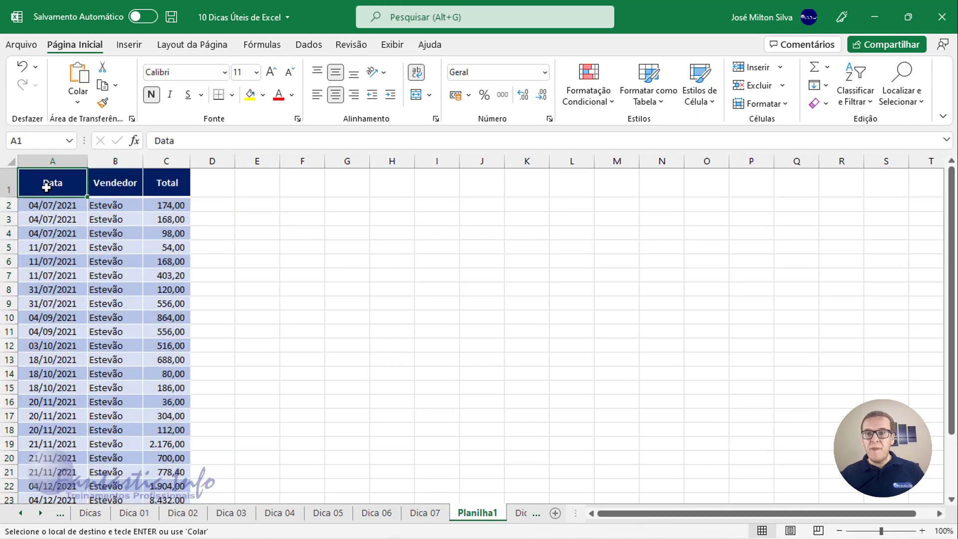
key("ctrl+v")
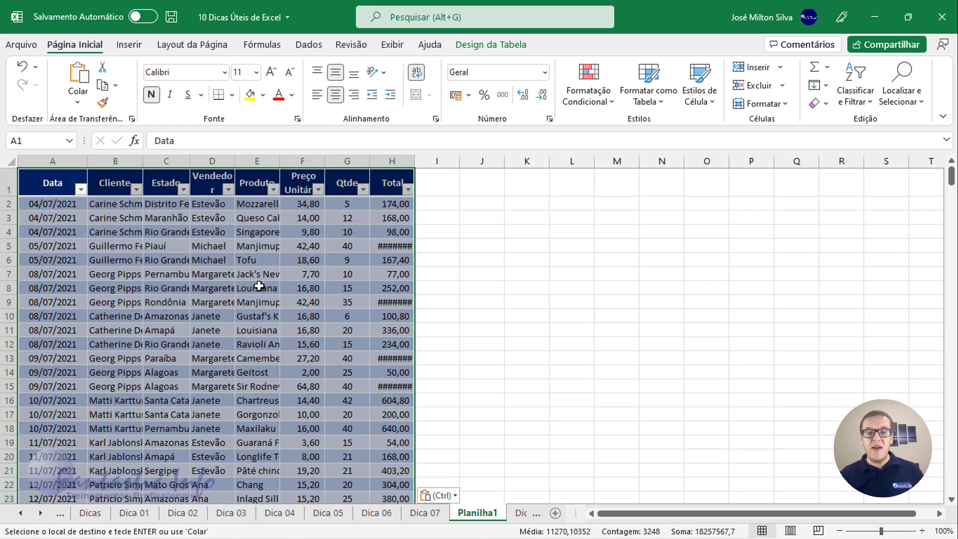
scroll(259, 286, "down", 3)
scroll(202, 239, "up", 2)
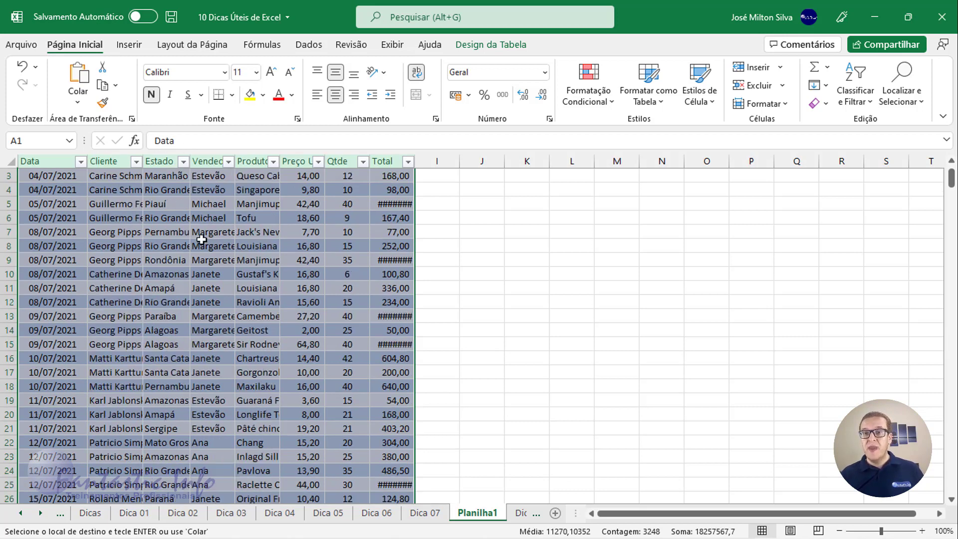
scroll(202, 240, "up", 1)
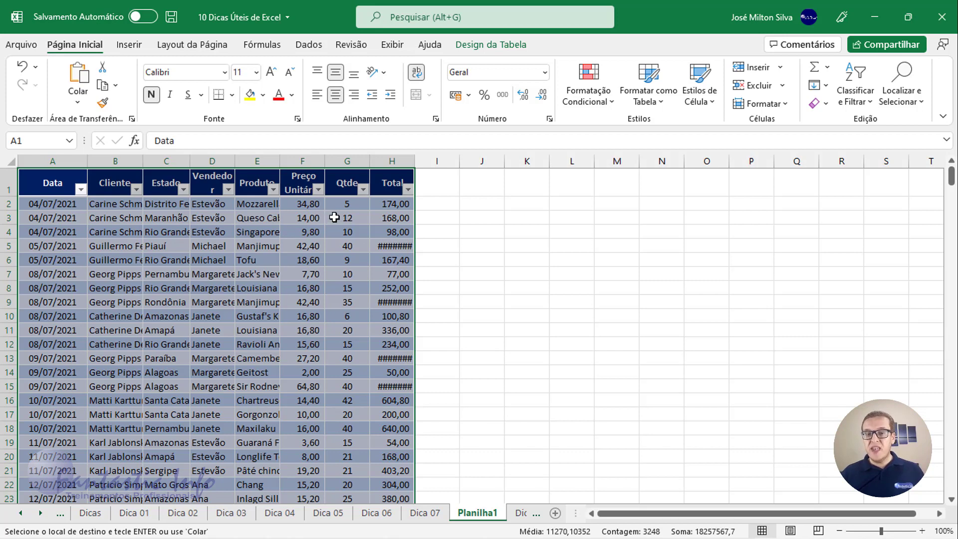
- Clear all contents and formatting from the entire Planilha1 sheet and deselect the cells
left_click(10, 162)
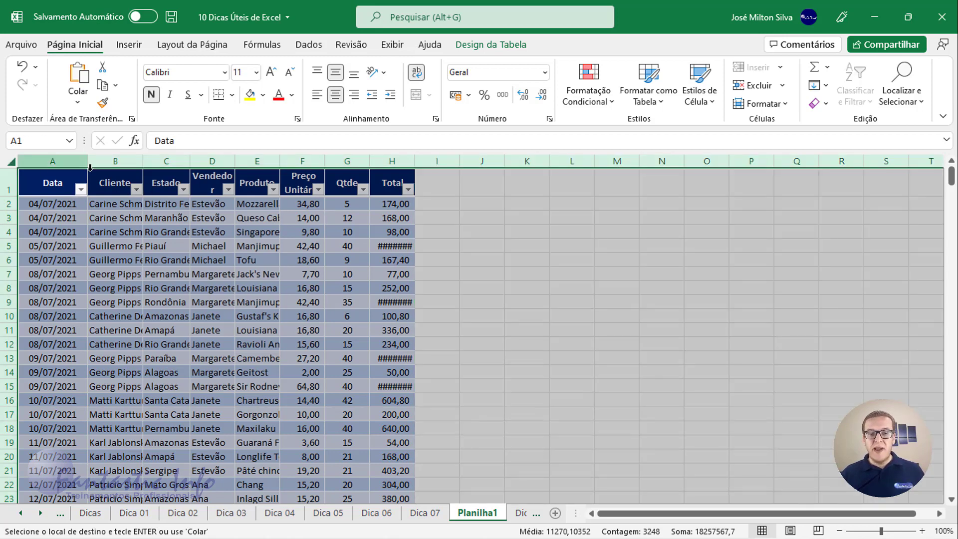
left_click(824, 105)
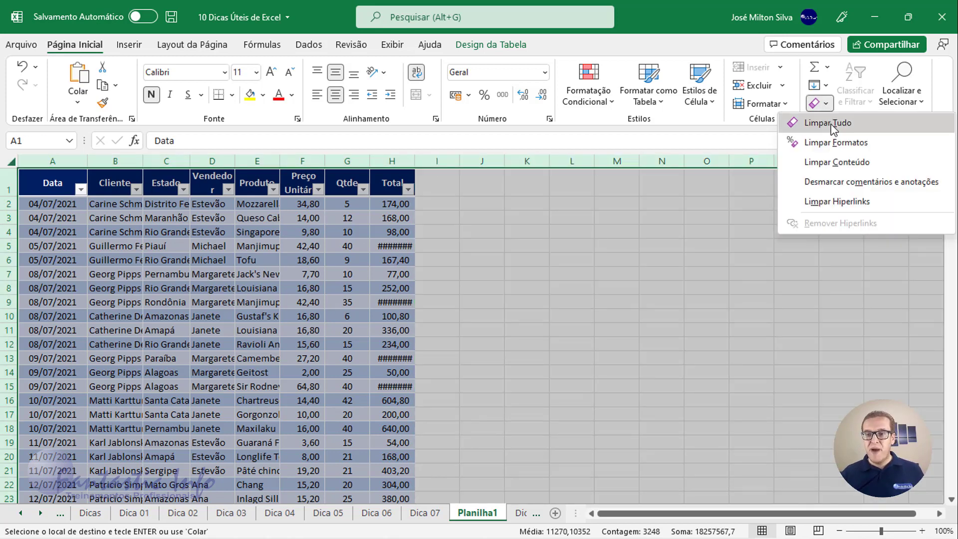
left_click(833, 129)
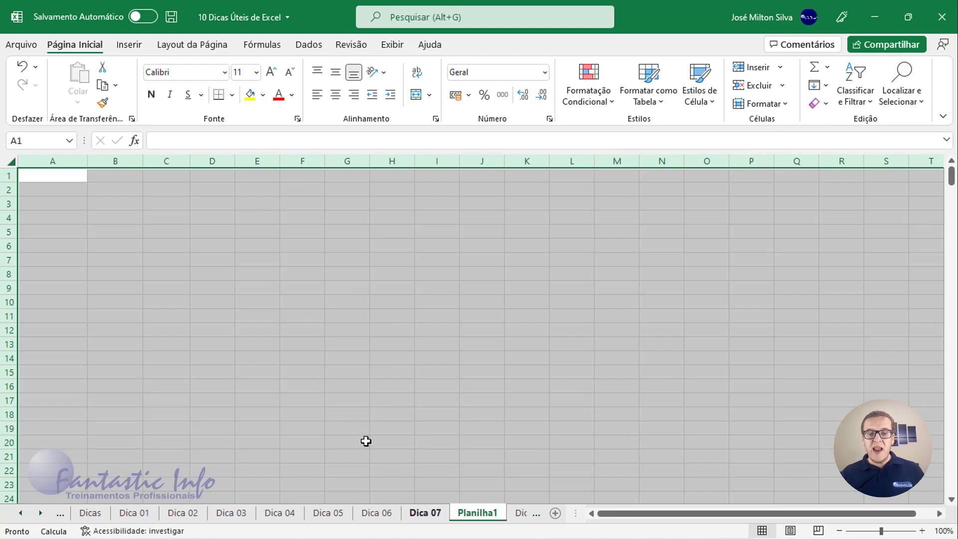
left_click(62, 185)
- Return to the Dica 07 sheet and select the whole table from its Data header to the last row
left_click(425, 512)
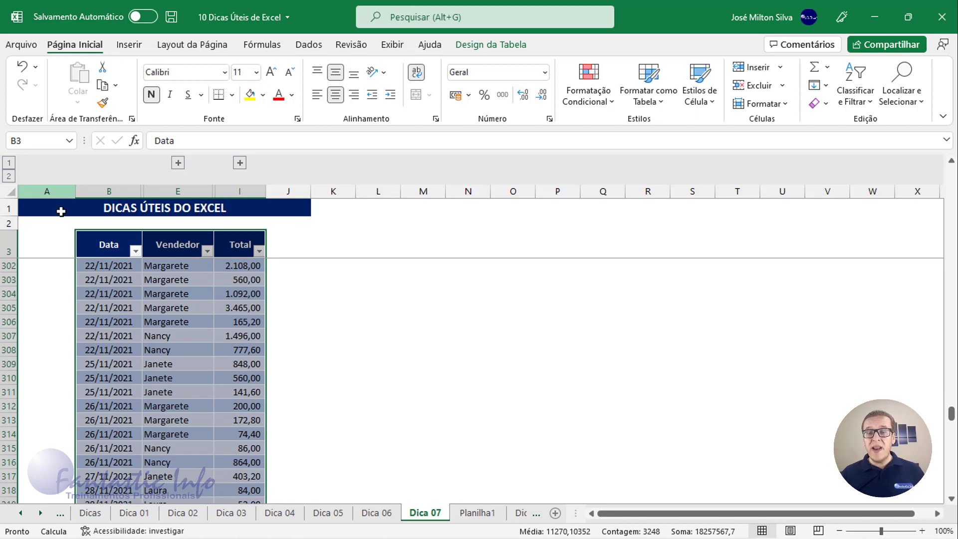
scroll(113, 309, "up", 20)
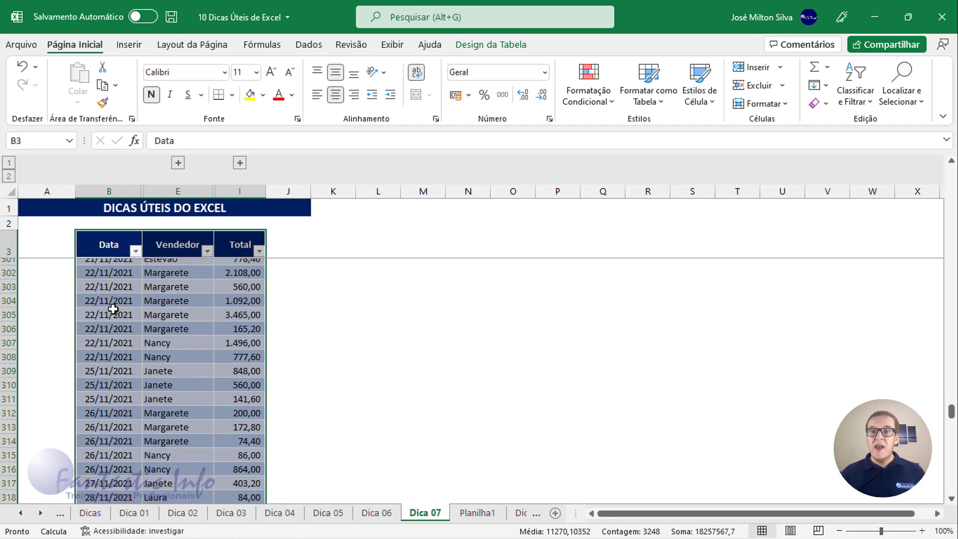
scroll(113, 309, "up", 20)
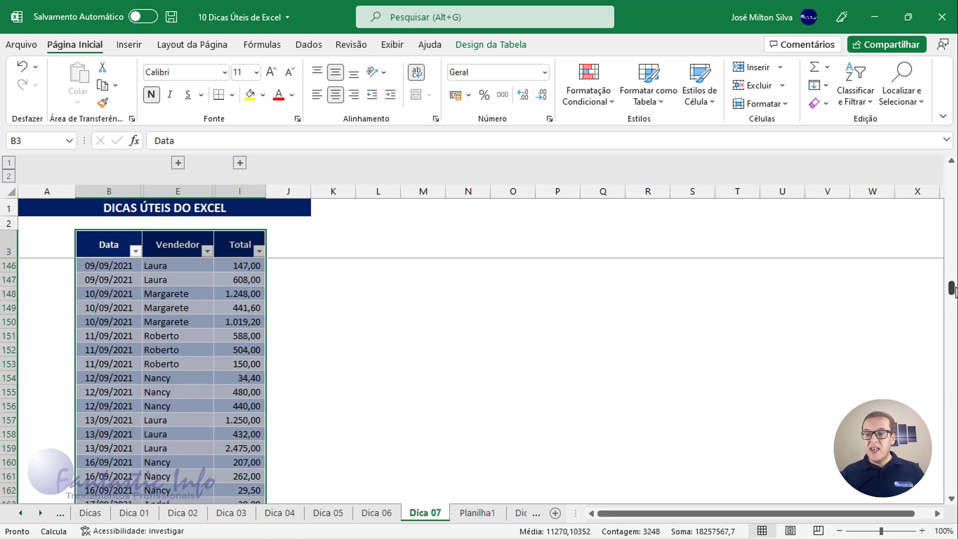
left_click_drag(951, 287, 951, 174)
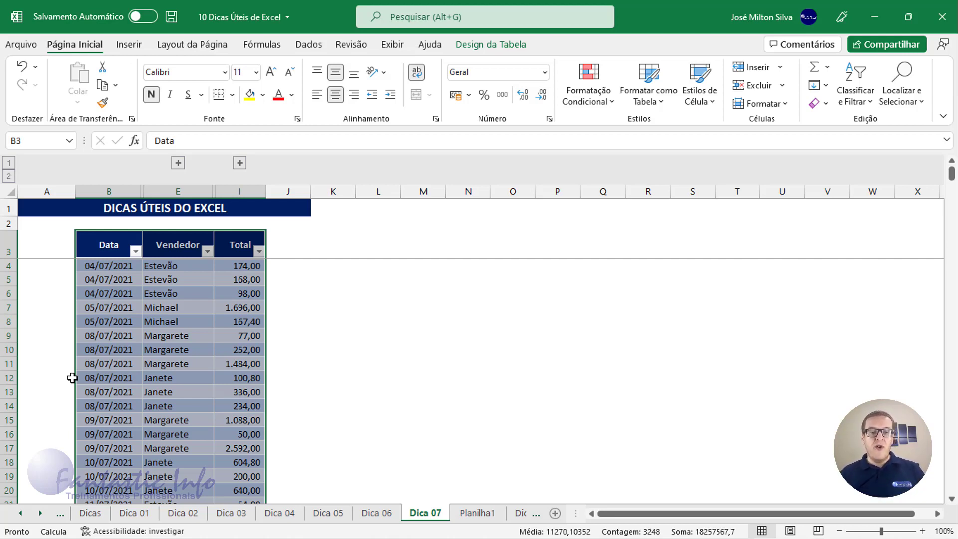
left_click(104, 247)
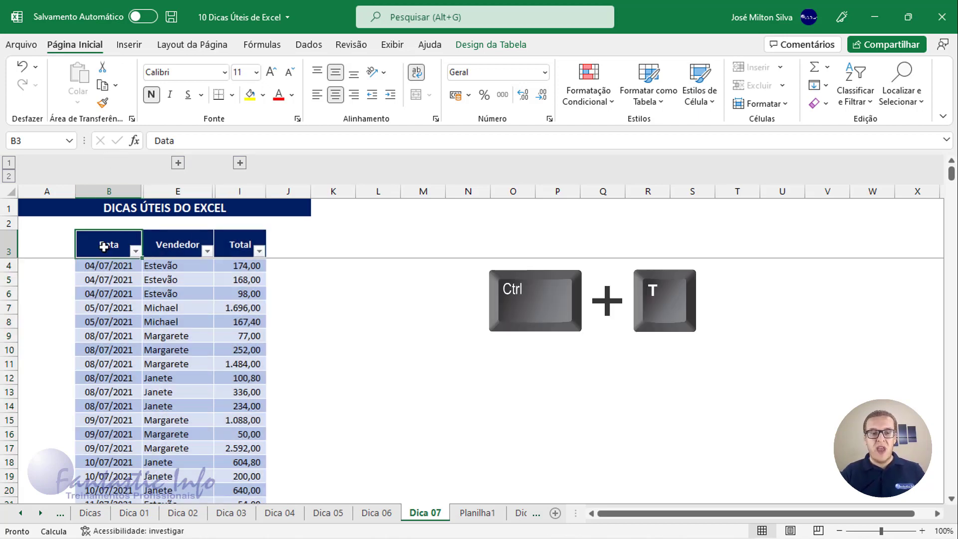
key("ctrl+t")
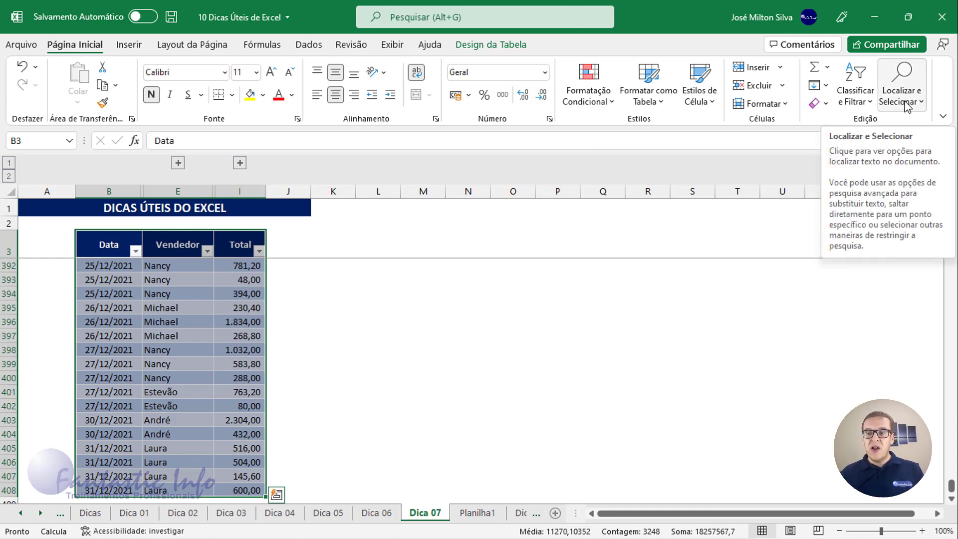
- Limit the table selection to visible cells only, using Go To Special with the Somente células visíveis option
left_click(907, 107)
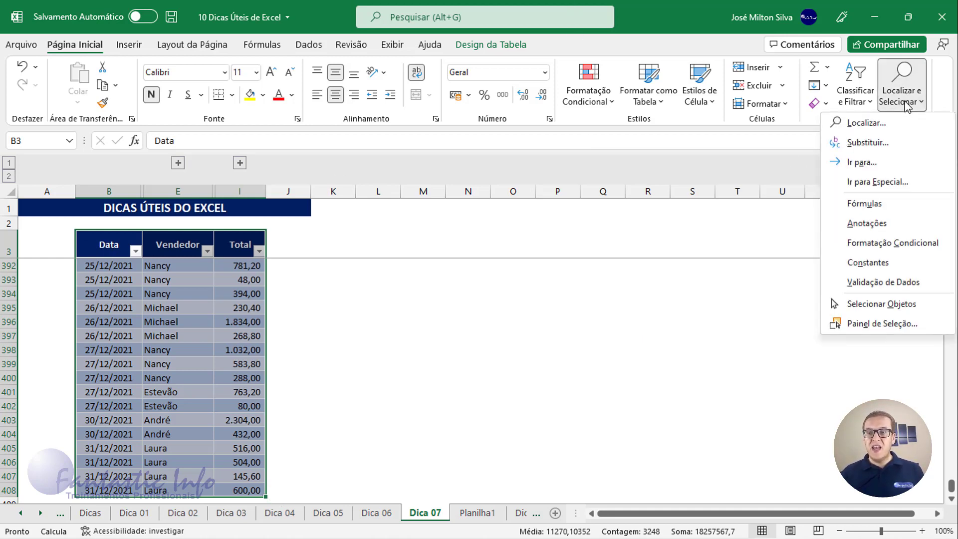
left_click(895, 185)
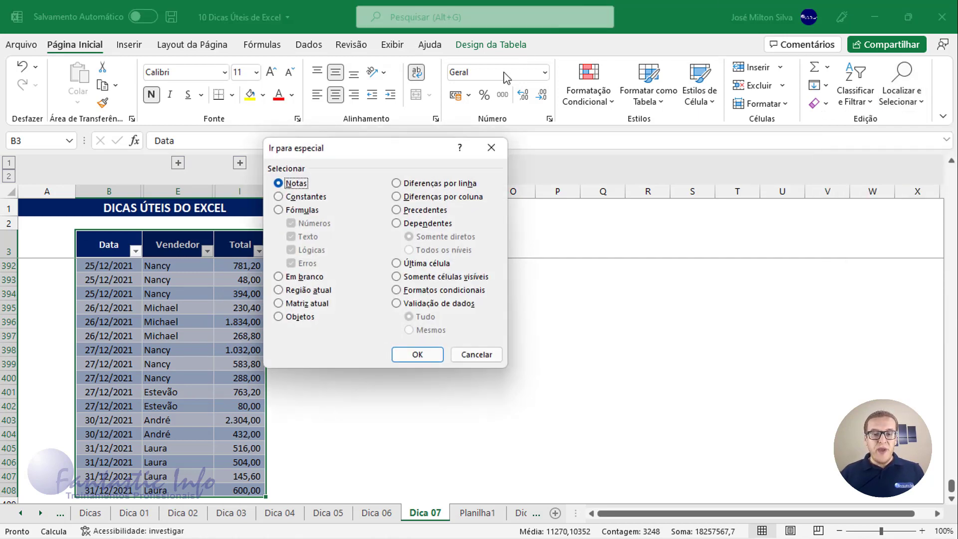
left_click(419, 281)
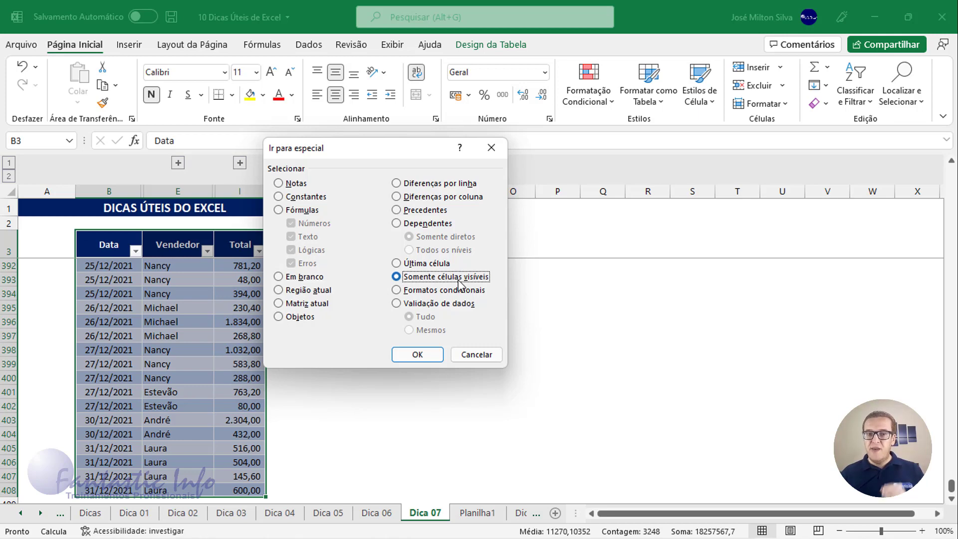
left_click(424, 357)
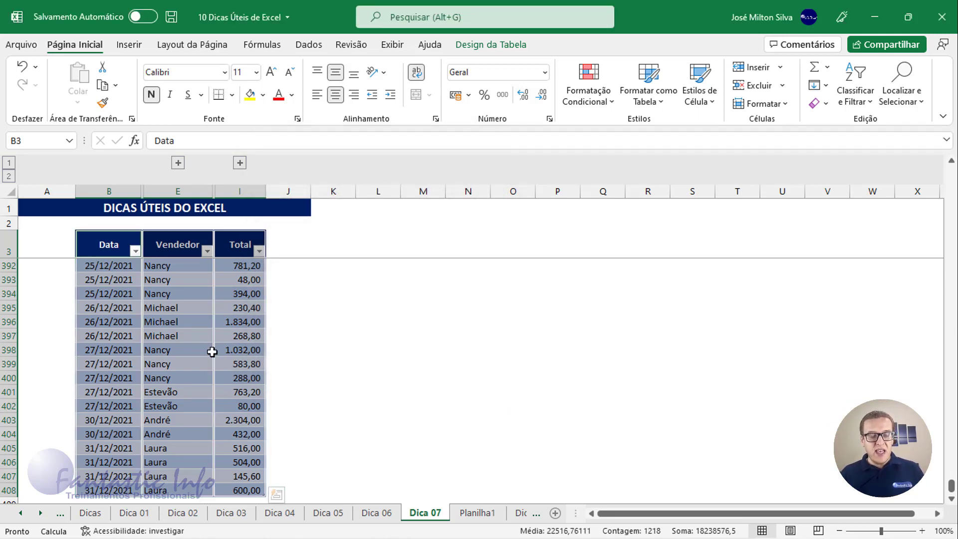
- Copy the selected visible cells, paste them at A1 of Planilha1 and check the pasted column headers
key("ctrl+c")
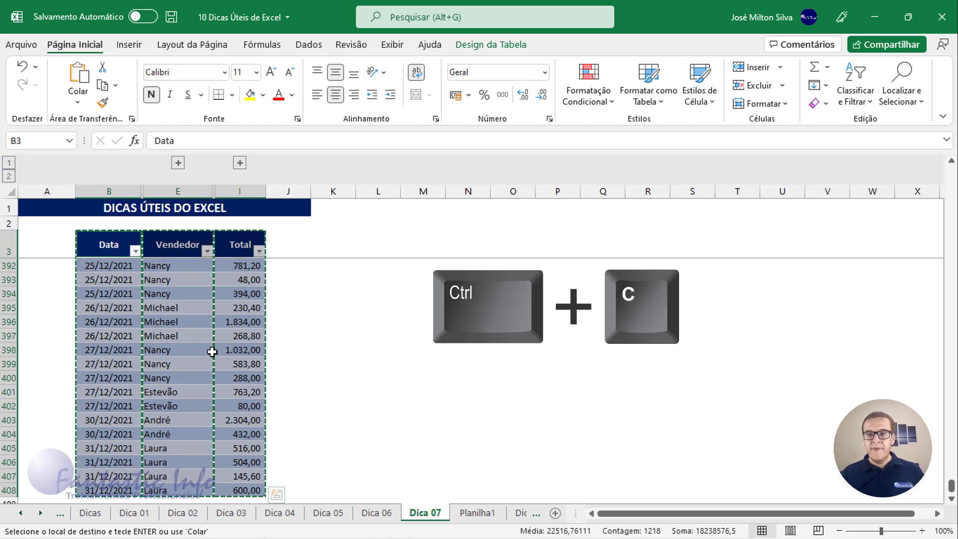
left_click(472, 514)
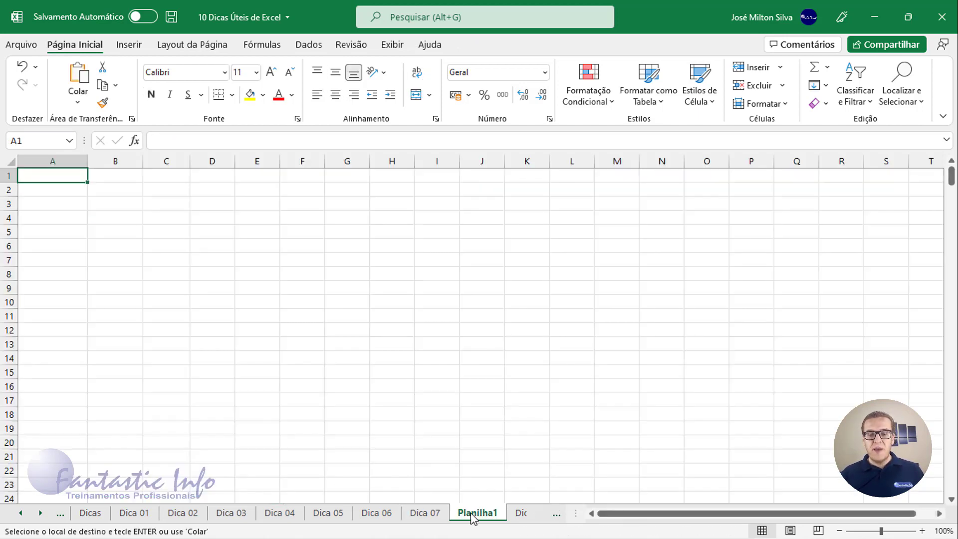
key("ctrl+v")
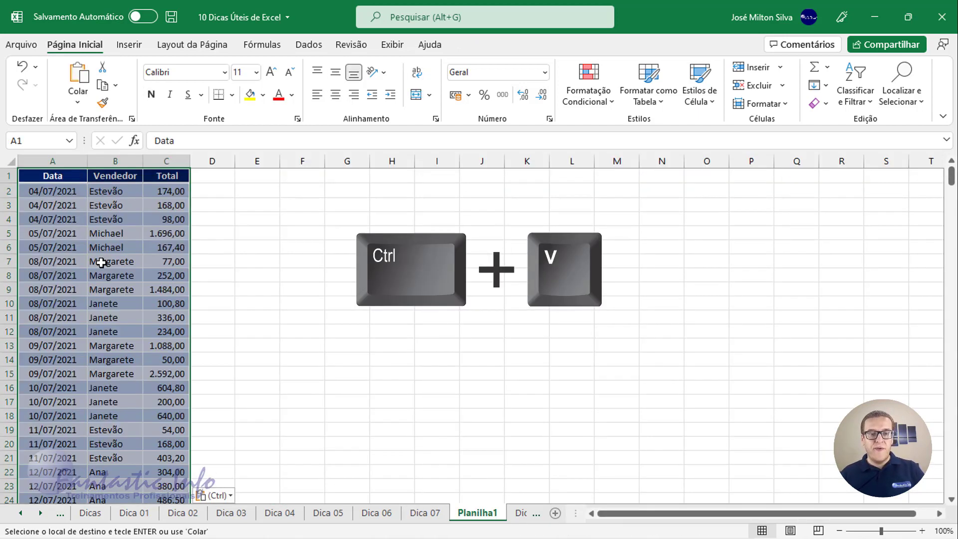
left_click(73, 190)
left_click_drag(58, 184, 120, 176)
left_click(521, 313)
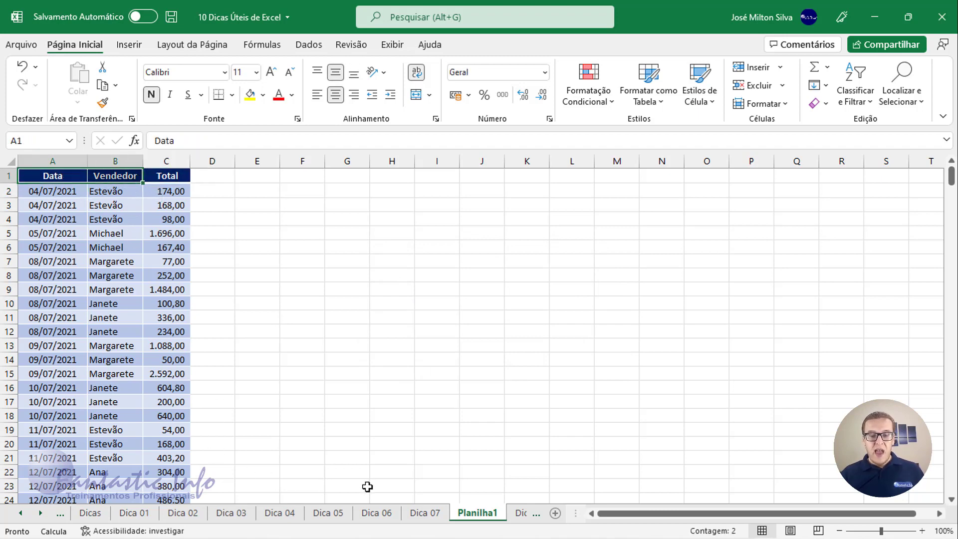
- Reselect the whole table on the Dica 07 sheet, limit the selection to visible cells, copy it and cancel the copy
left_click(424, 512)
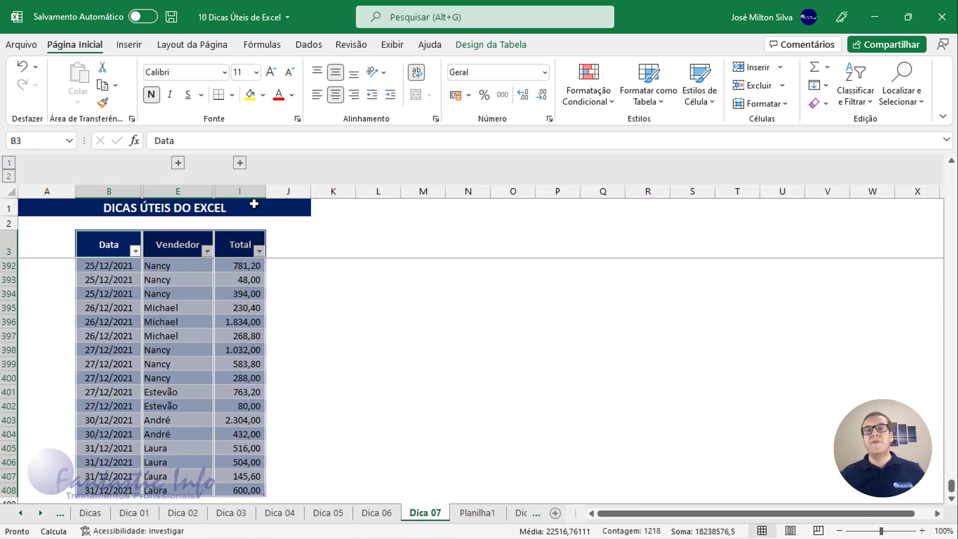
left_click(97, 242)
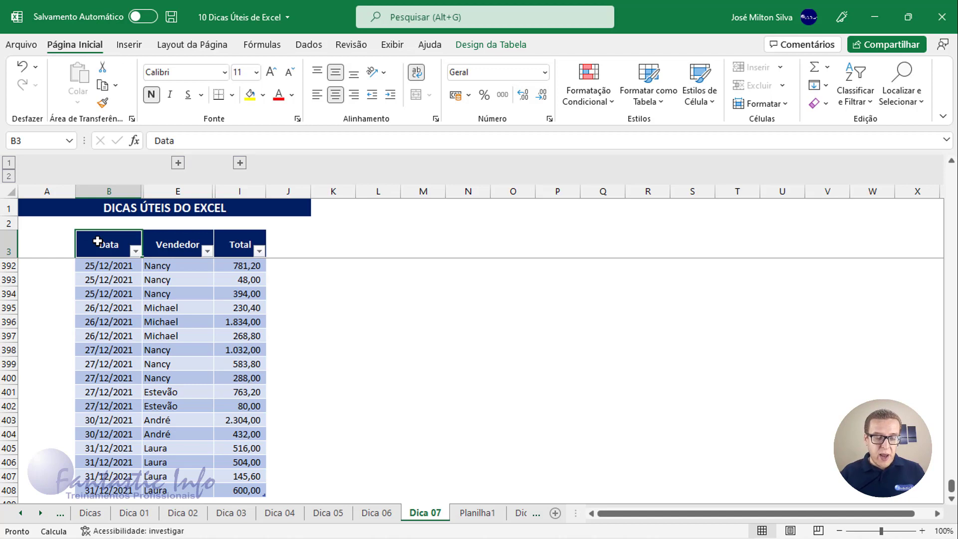
key("ctrl+a")
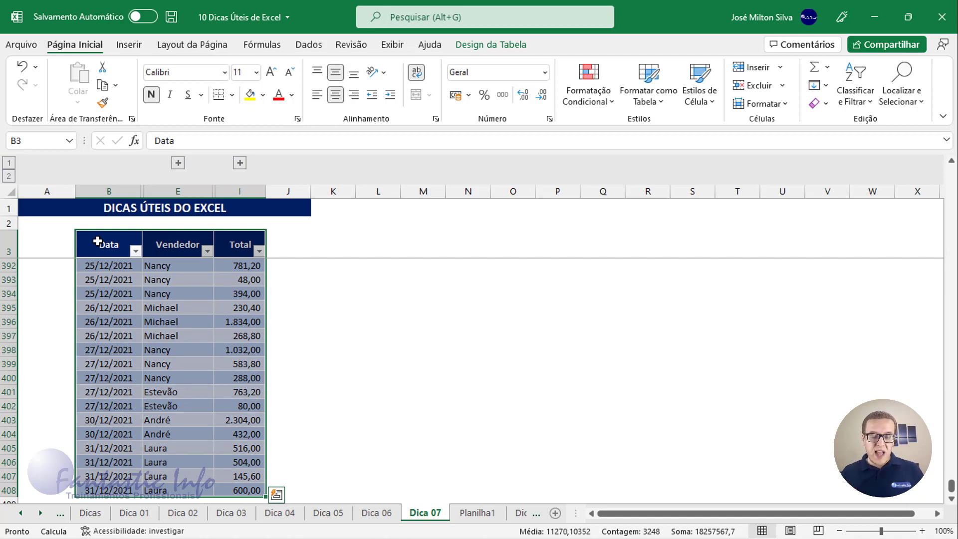
key("alt+semicolon")
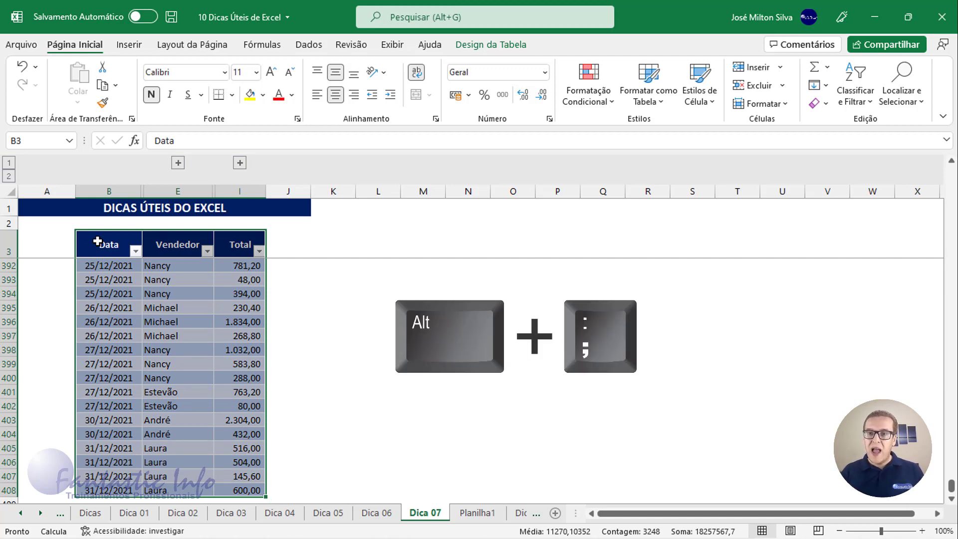
key("alt")
key("alt+semicolon")
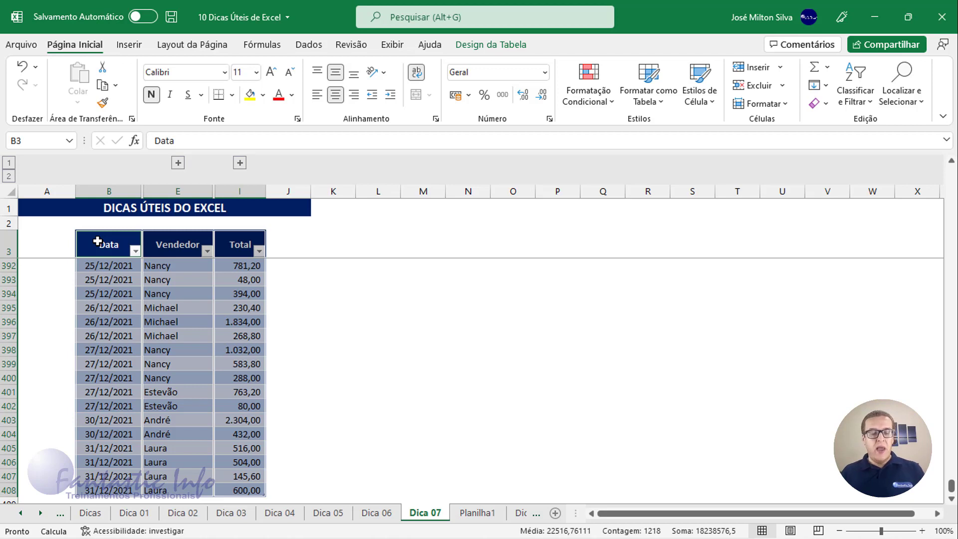
key("ctrl+c")
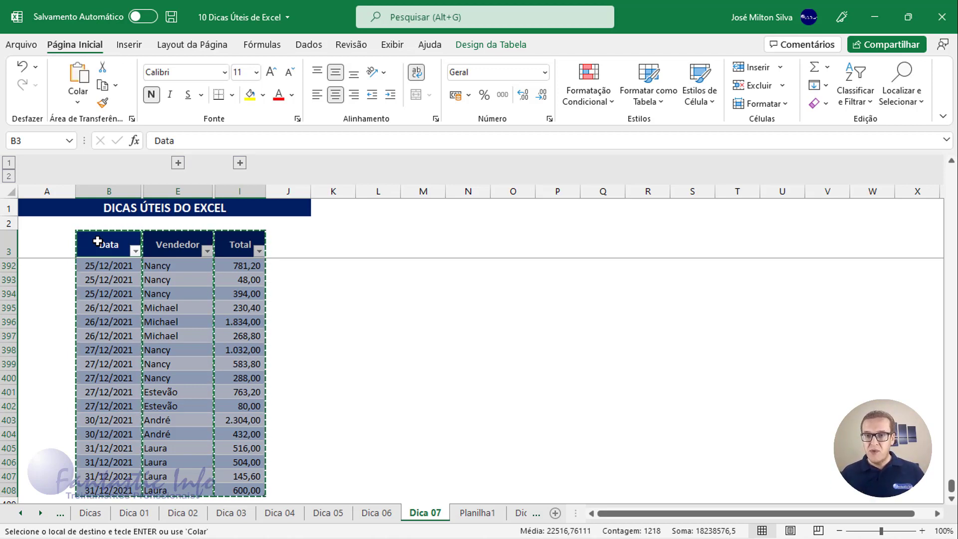
key("Escape")
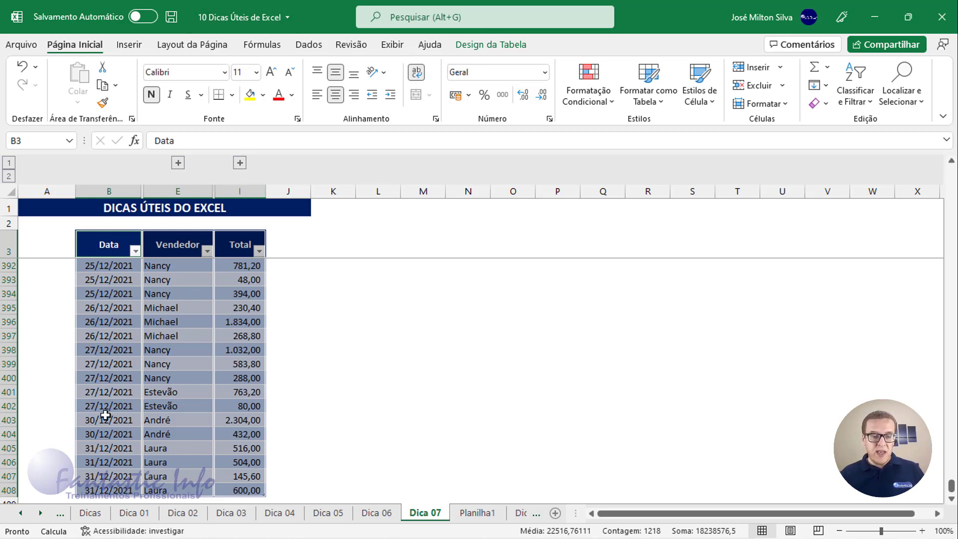
- Open the Dica 08 sheet with the item price table
left_click(41, 512)
left_click(40, 512)
left_click(40, 513)
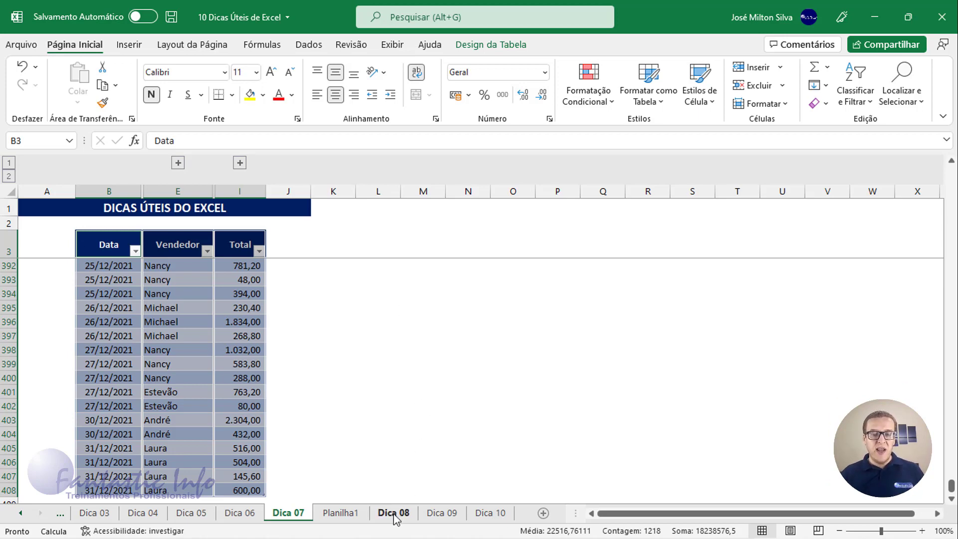
left_click(394, 514)
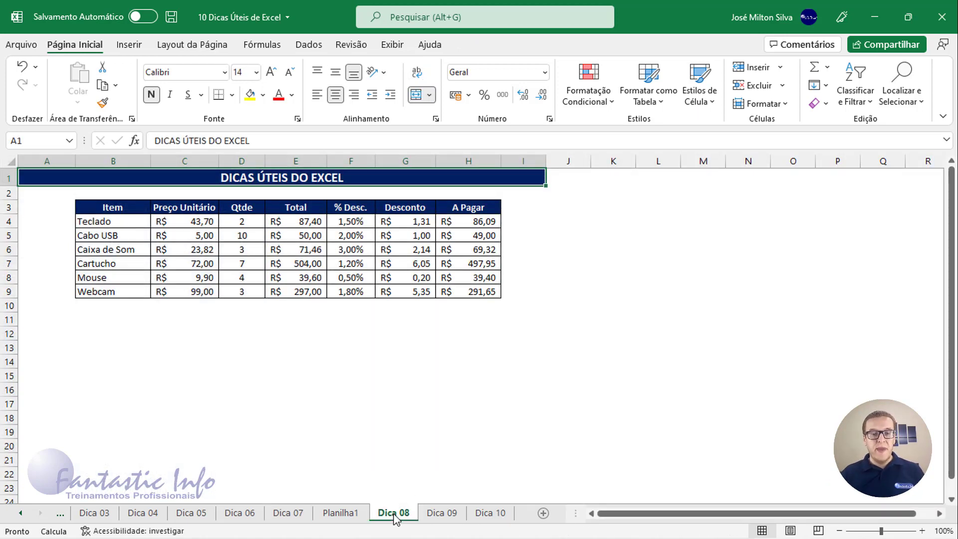
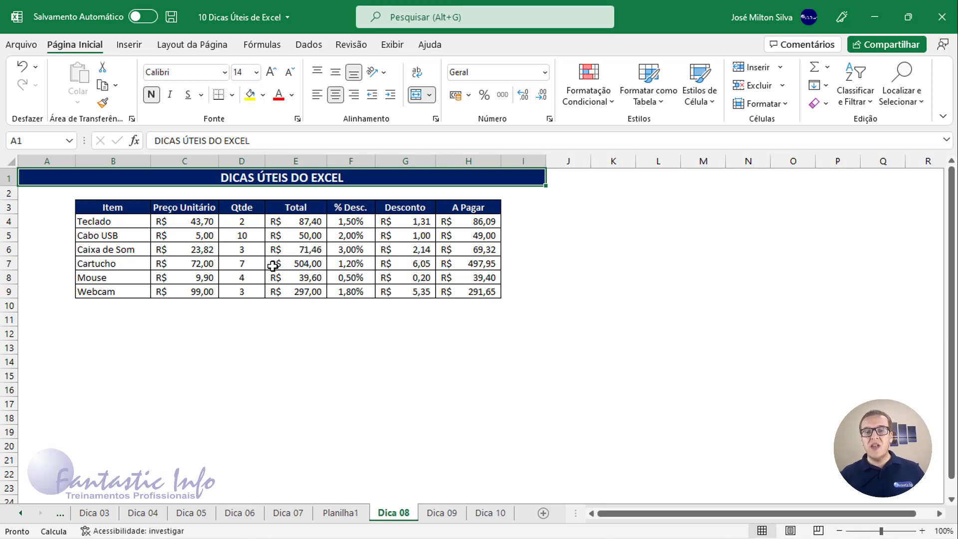
- Try a quantity of 10 for the Teclado item in D4 and restore it to 2
left_click(243, 221)
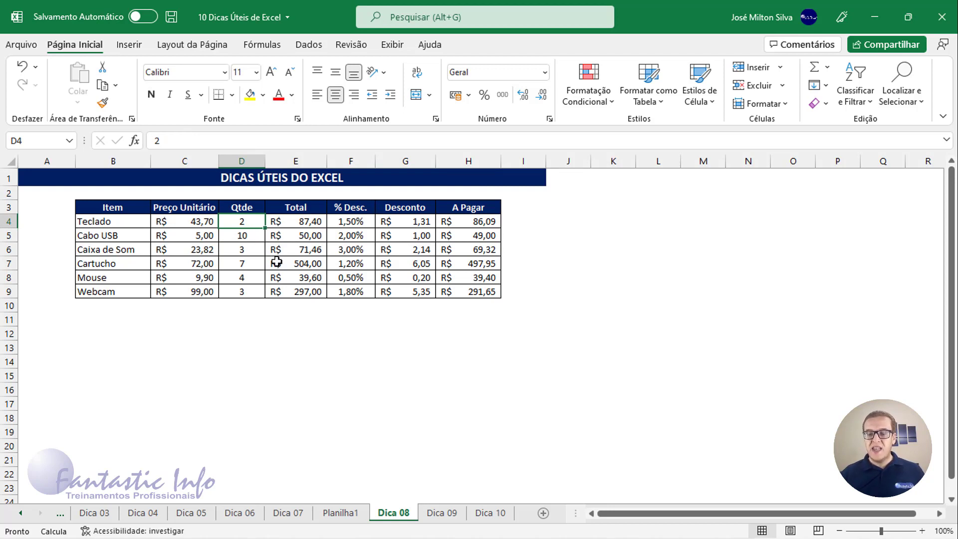
type("10")
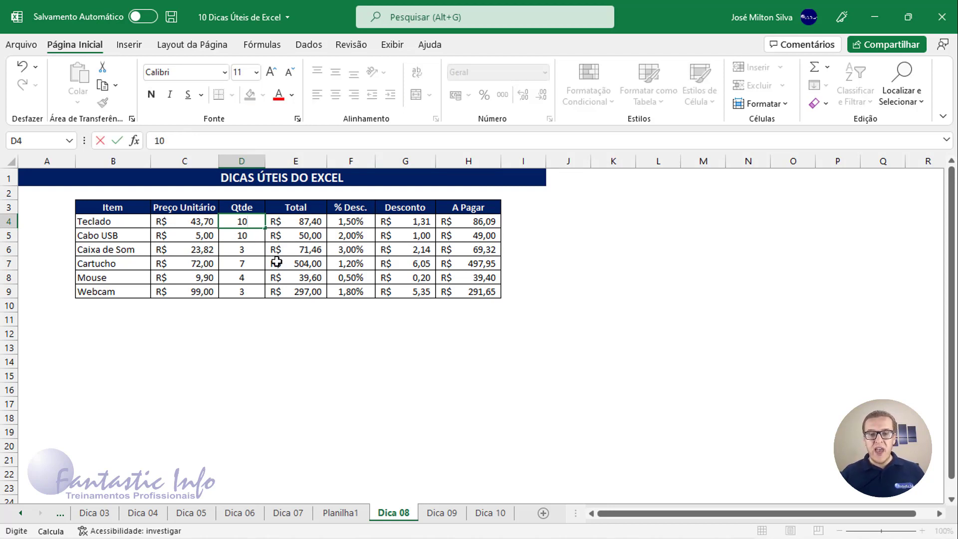
key("Return")
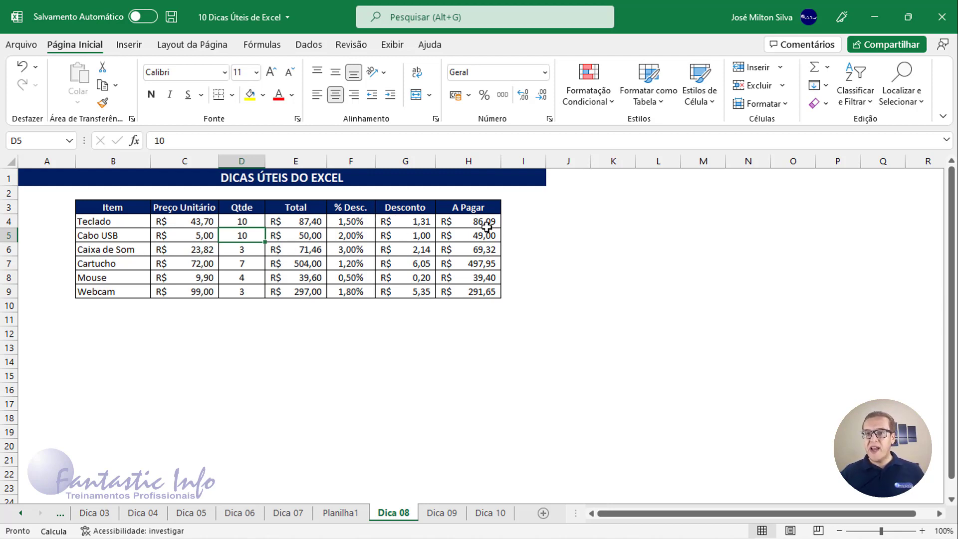
left_click(244, 222)
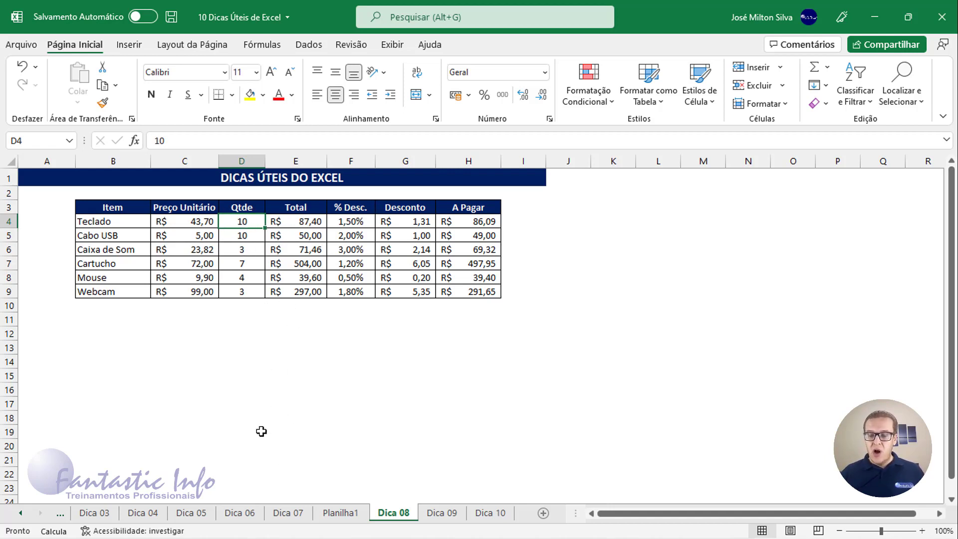
type("2")
key("Return")
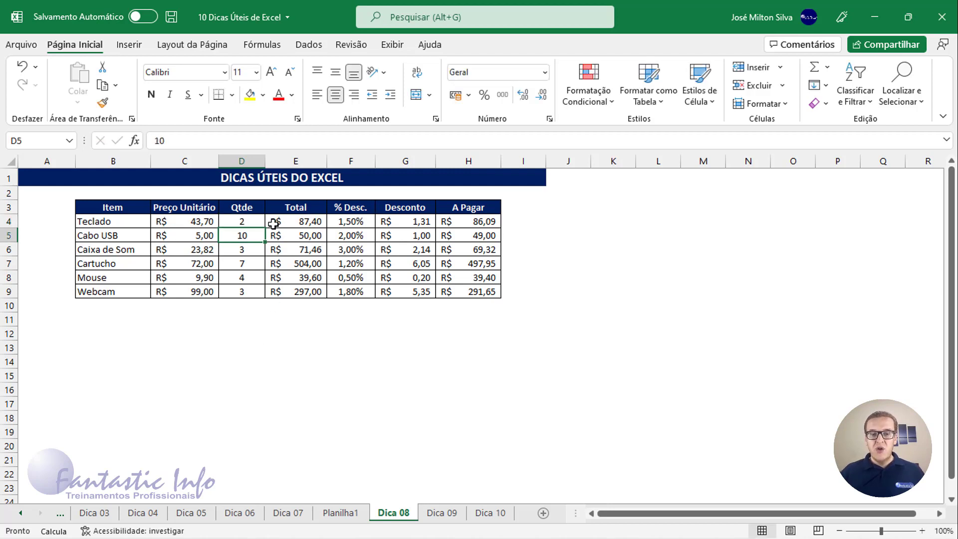
- Set the Teclado item's quantity in D4 to 5
left_click(245, 222)
type("5")
left_click(253, 265)
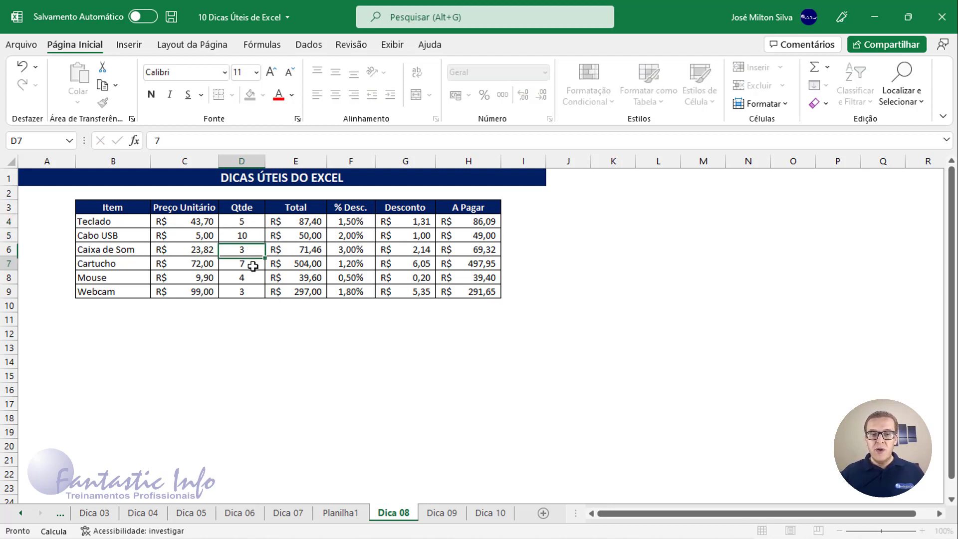
left_click(253, 221)
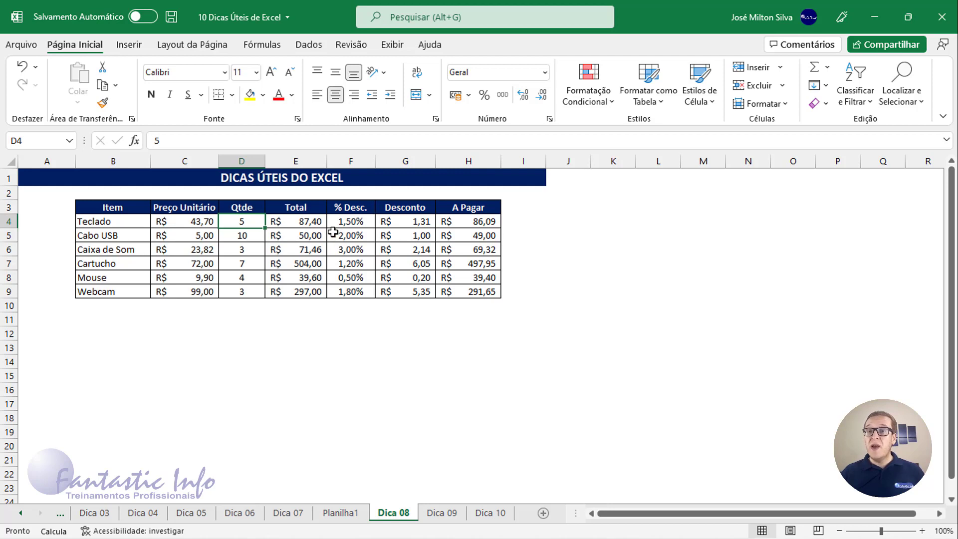
- Inspect the Teclado item's Total formula in E4 and recalculate the workbook with Calculate Now
left_click(310, 221)
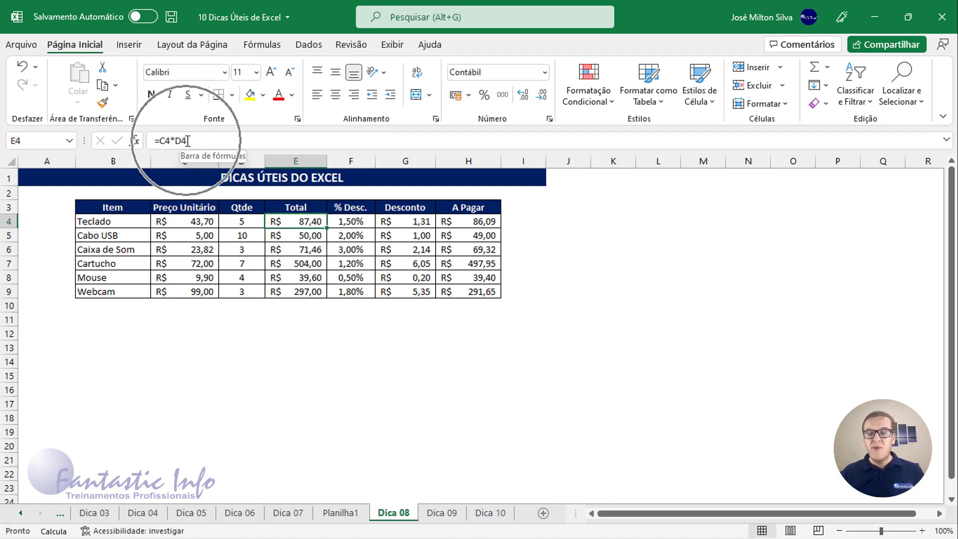
left_click(257, 220)
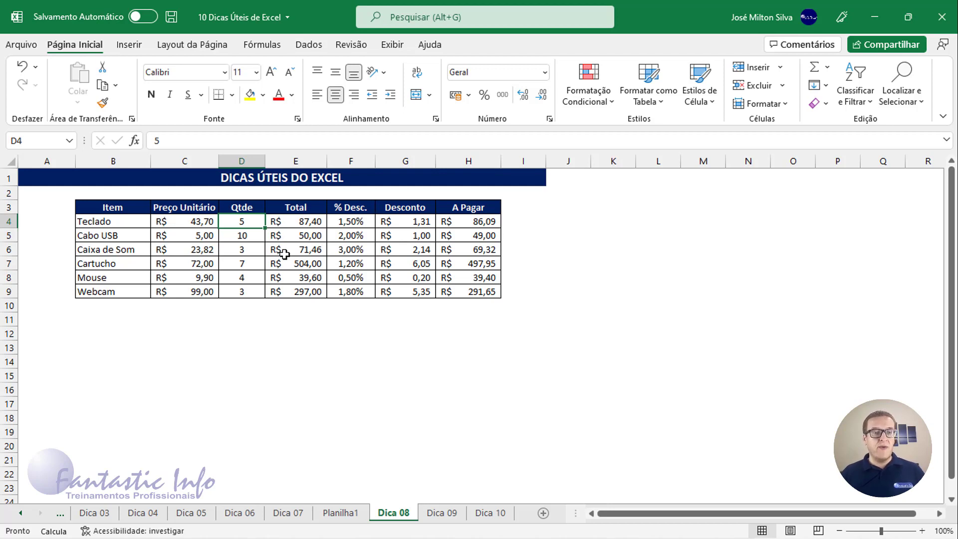
left_click(273, 46)
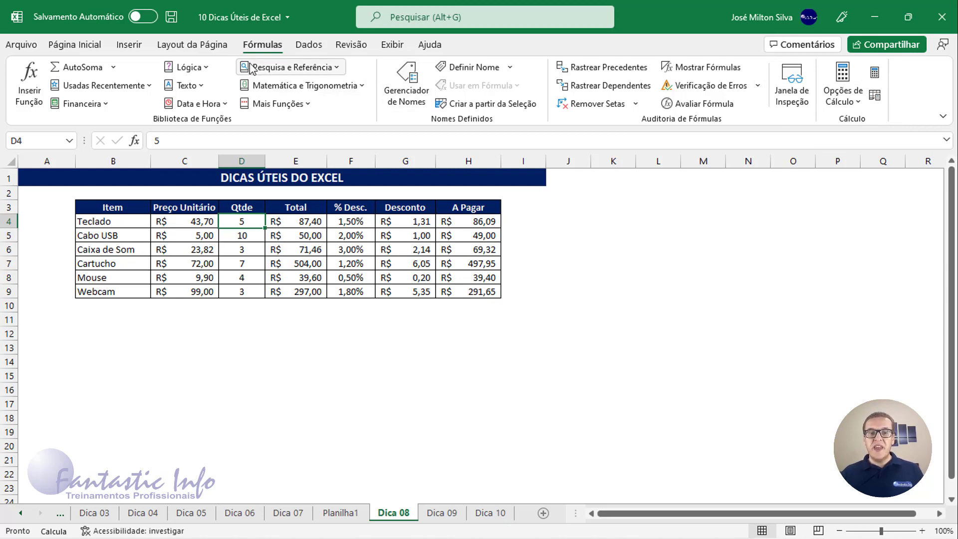
left_click(876, 74)
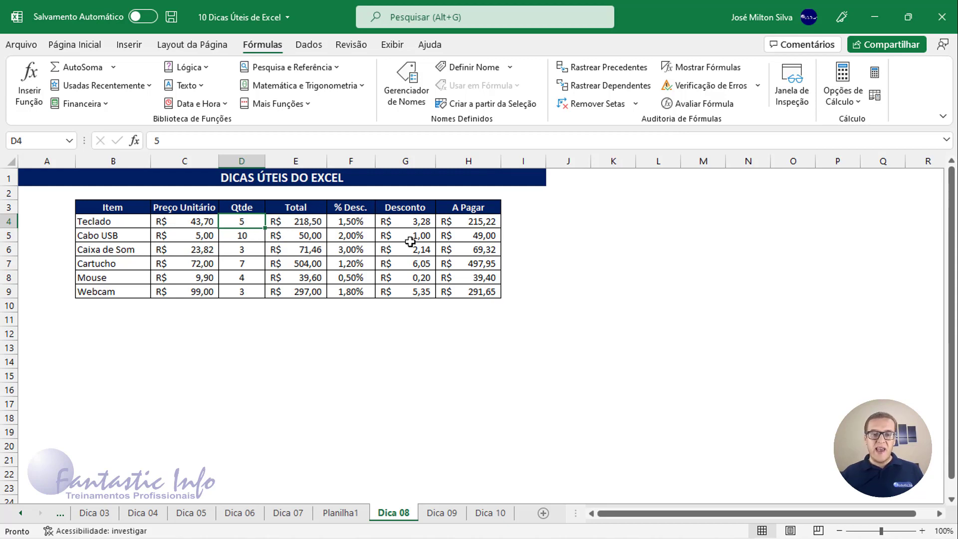
- Set the Teclado item's quantity in D4 to 2 and recalculate the workbook with Calculate Now
type("2")
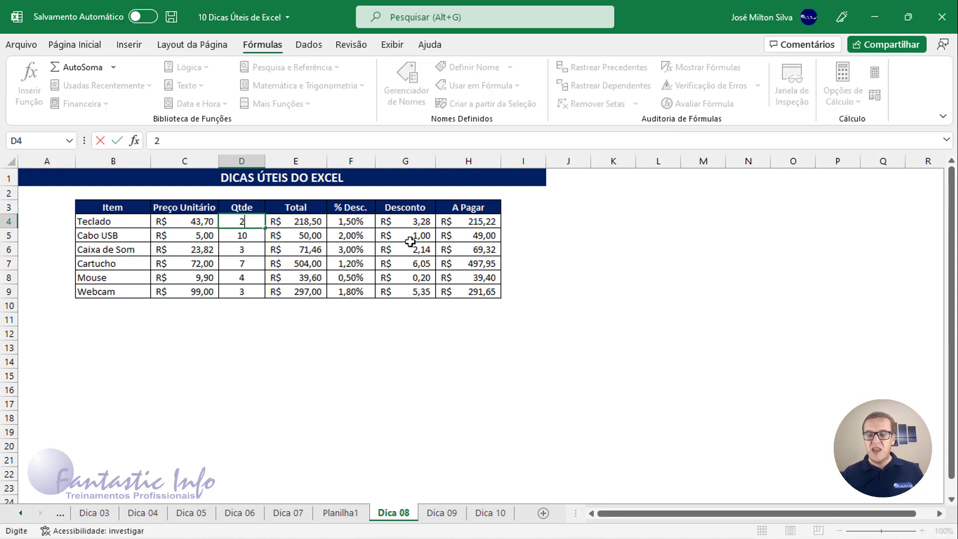
key("Return")
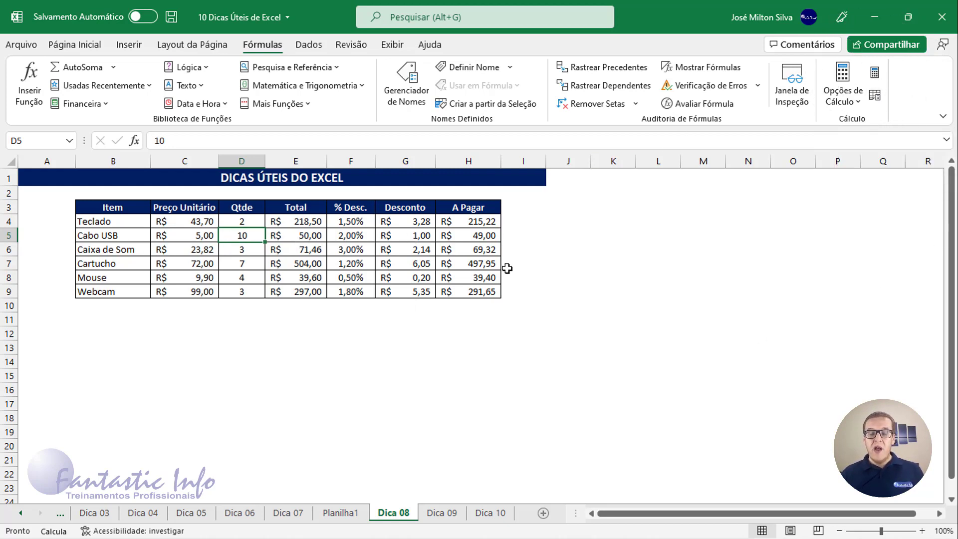
key("Up")
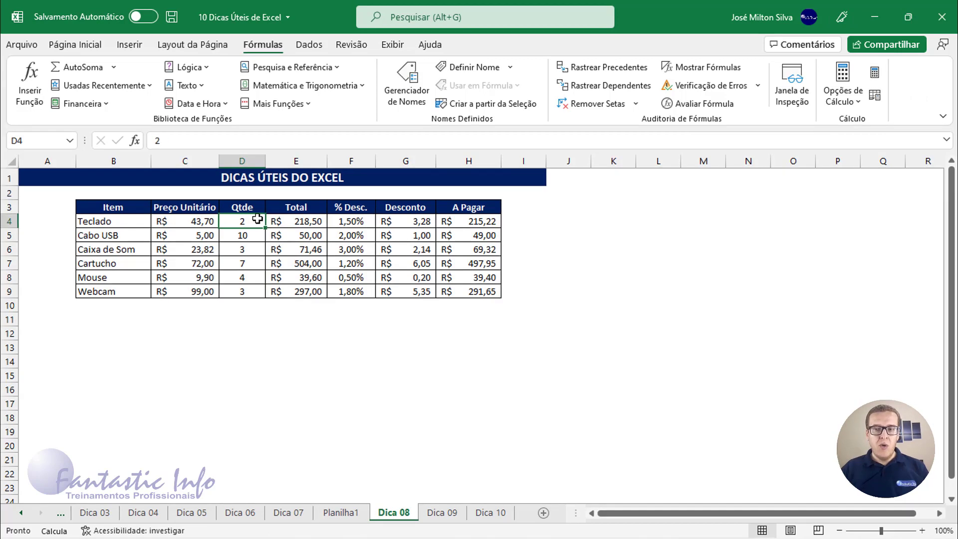
left_click(875, 76)
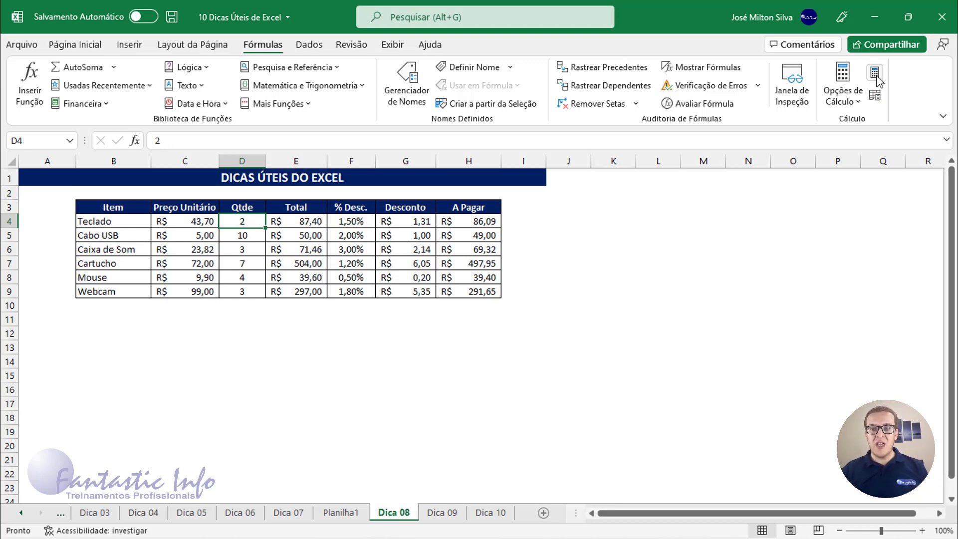
- Switch the workbook's calculation mode to Automático and try Teclado quantities of 5 and then 10 in D4
left_click(855, 102)
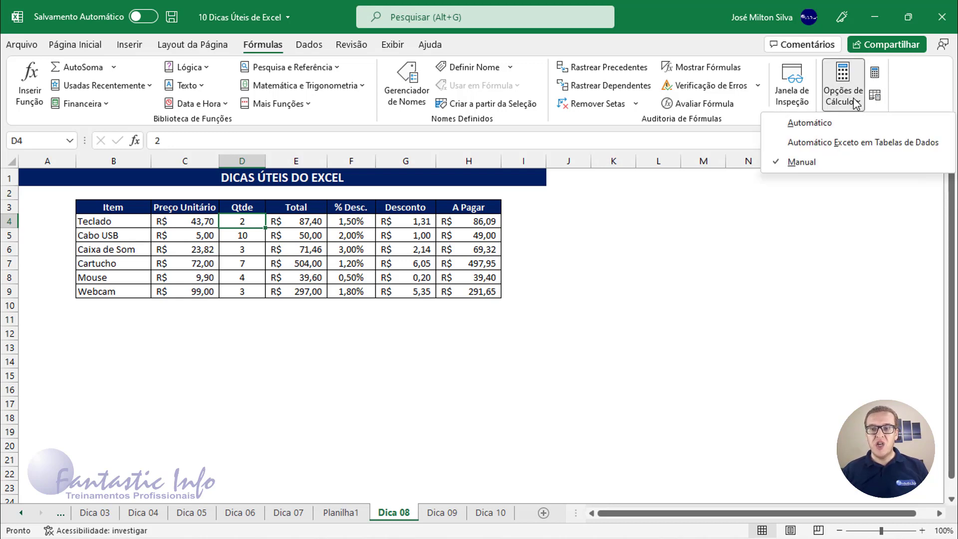
left_click(825, 126)
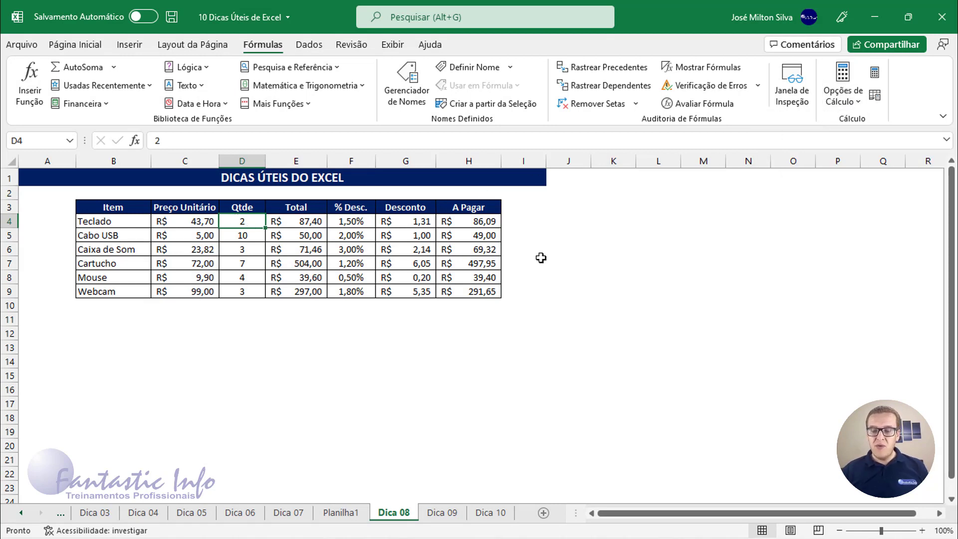
type("5")
key("Return")
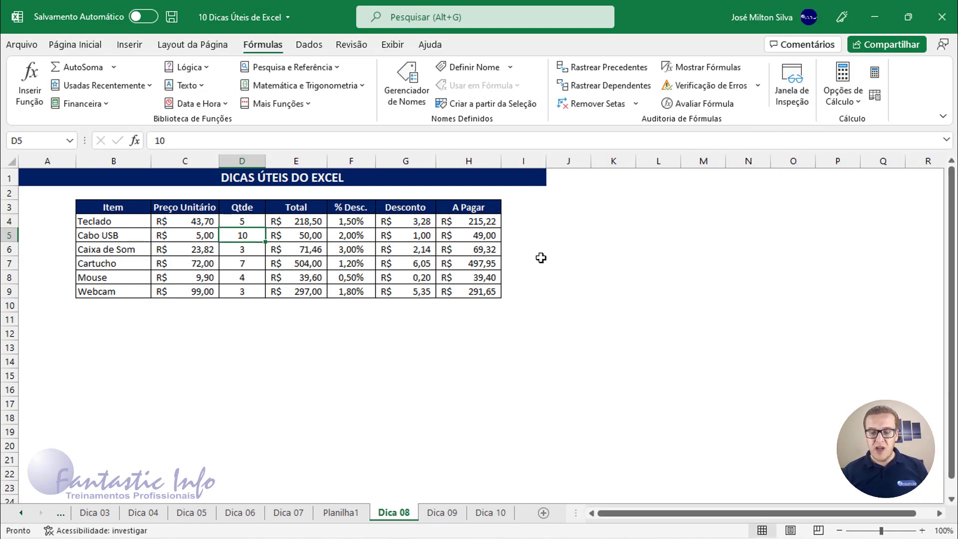
key("Up")
type("10")
key("Return")
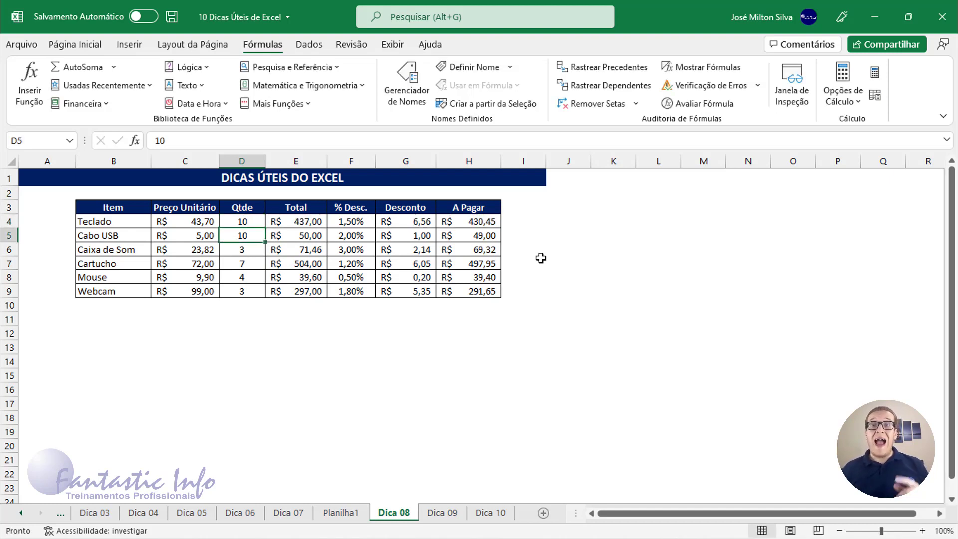
left_click(256, 222)
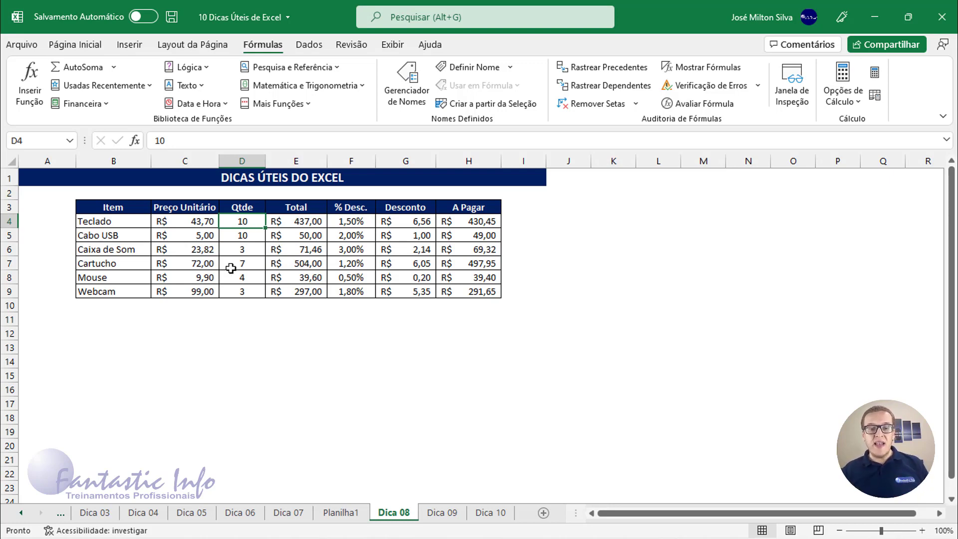
type("5")
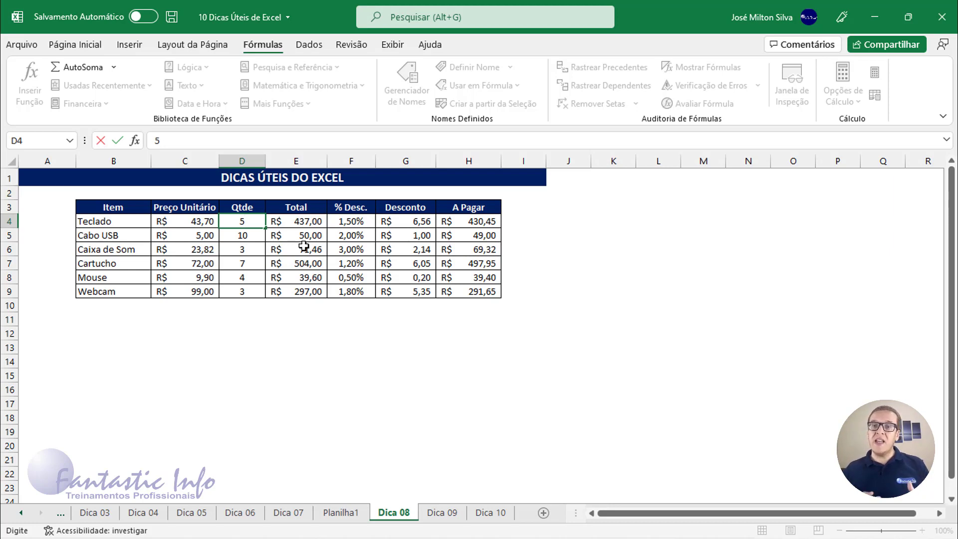
key("Escape")
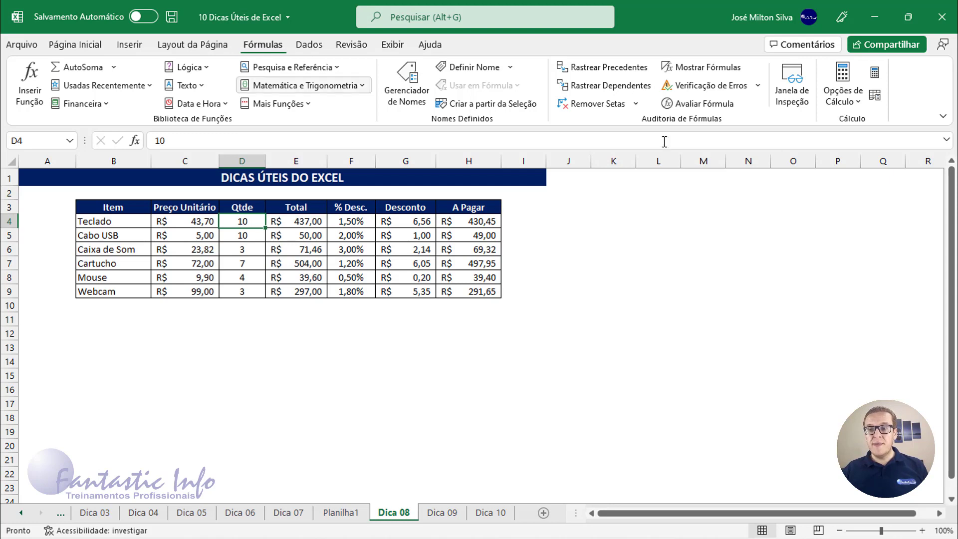
left_click(846, 97)
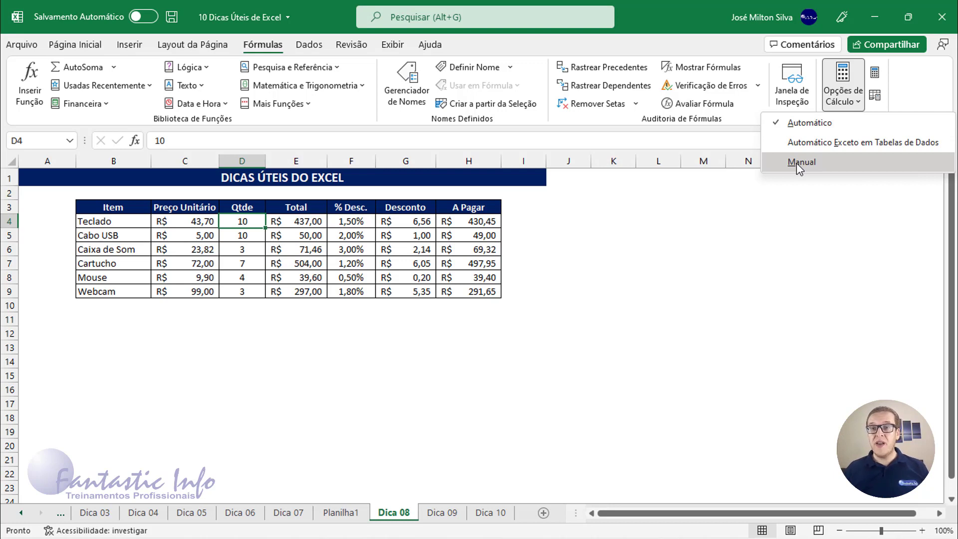
left_click(246, 228)
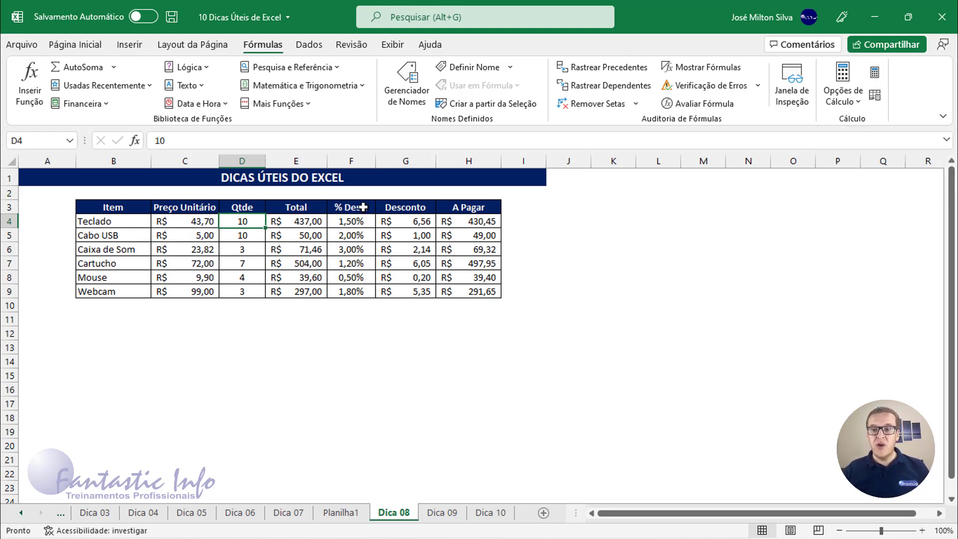
left_click(205, 219)
left_click(253, 221)
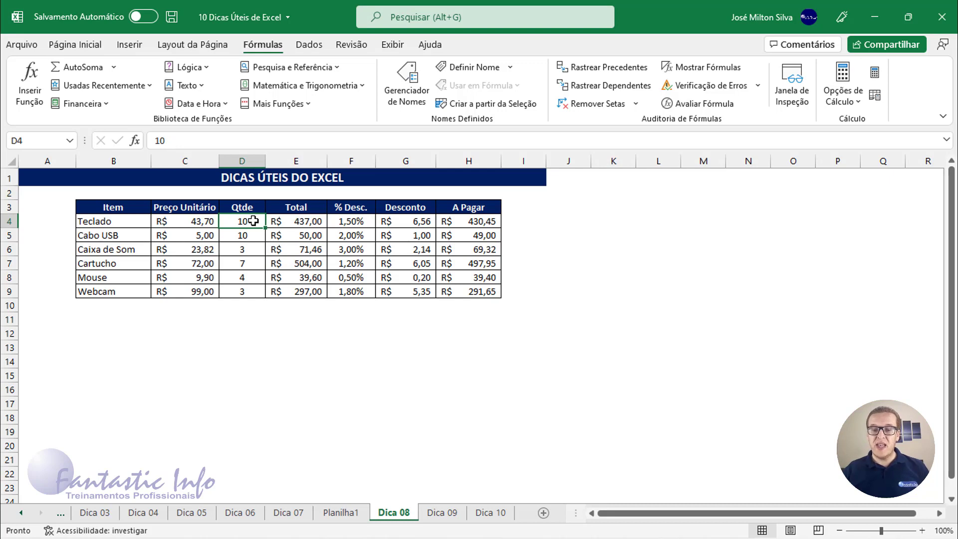
- Open the Dica 09 sheet and select an empty cell below the item price table
left_click(453, 514)
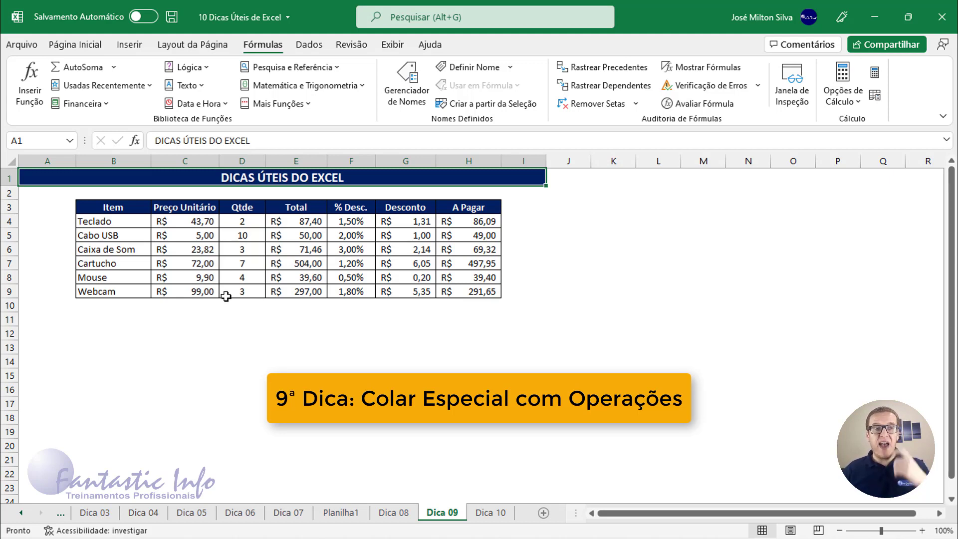
left_click(256, 346)
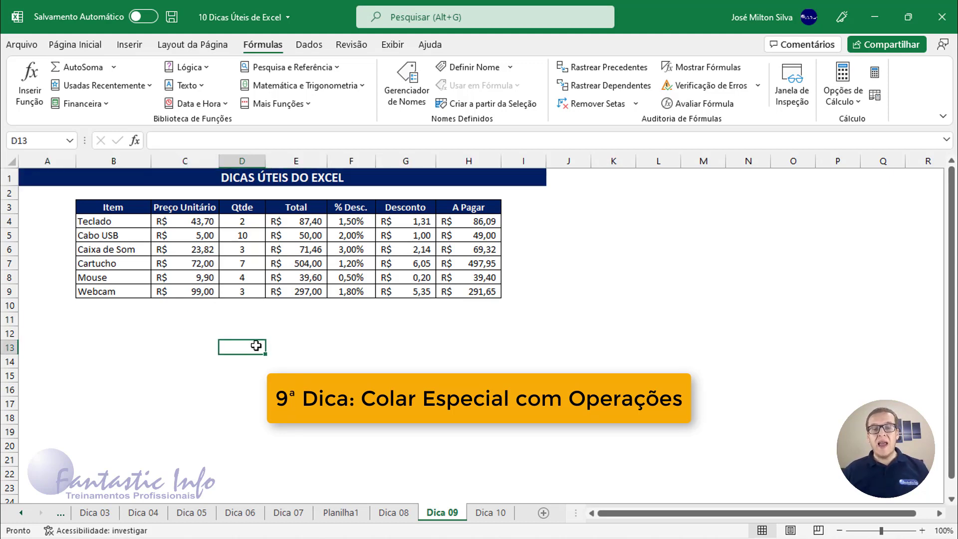
left_click(235, 330)
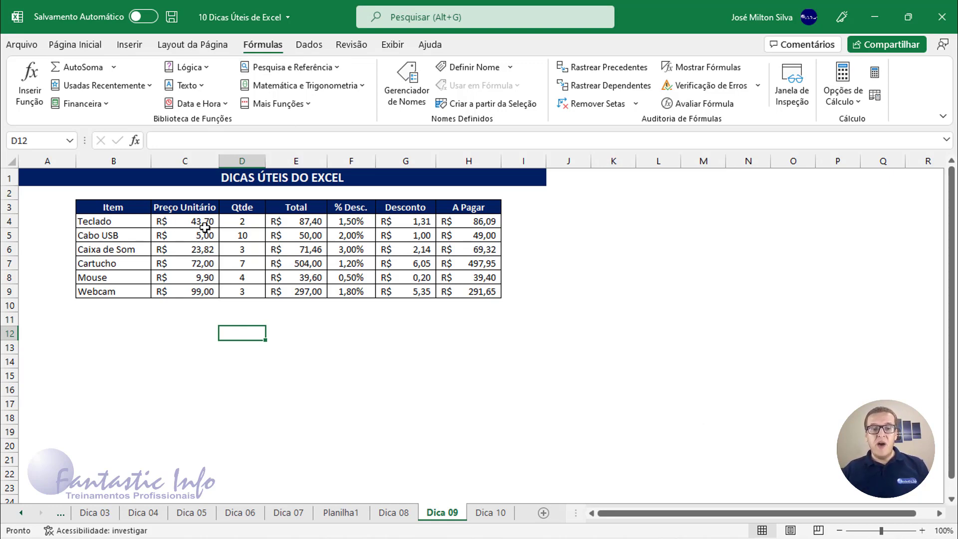
- Examine the Preço Unitário and Qtde columns and the Teclado row's Total, Desconto and A Pagar formulas
left_click_drag(203, 220, 200, 292)
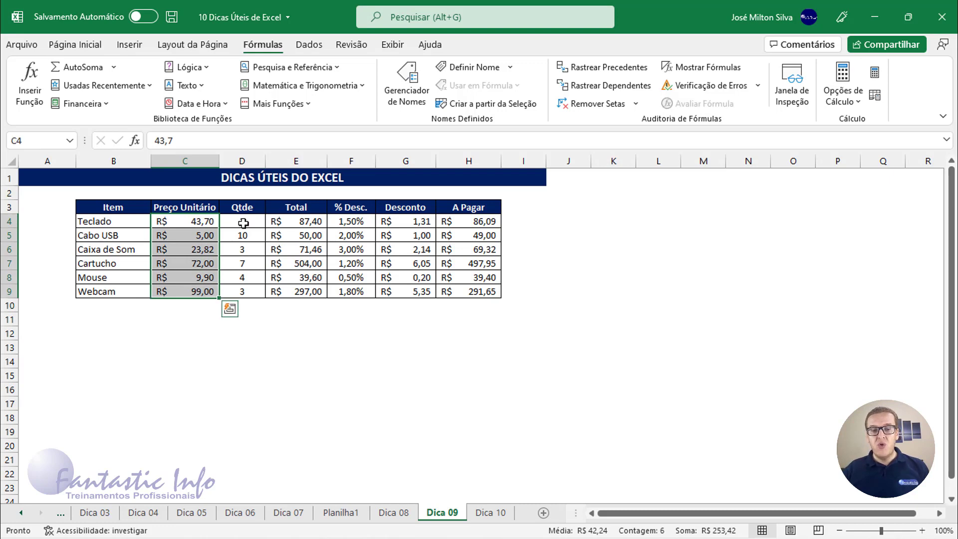
left_click_drag(241, 220, 243, 291)
double_click(310, 221)
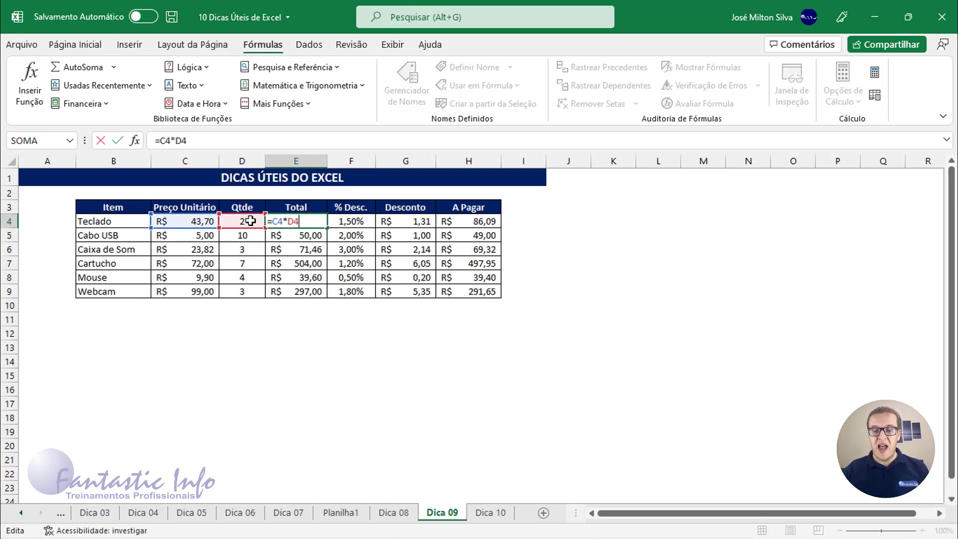
key("Return")
double_click(398, 221)
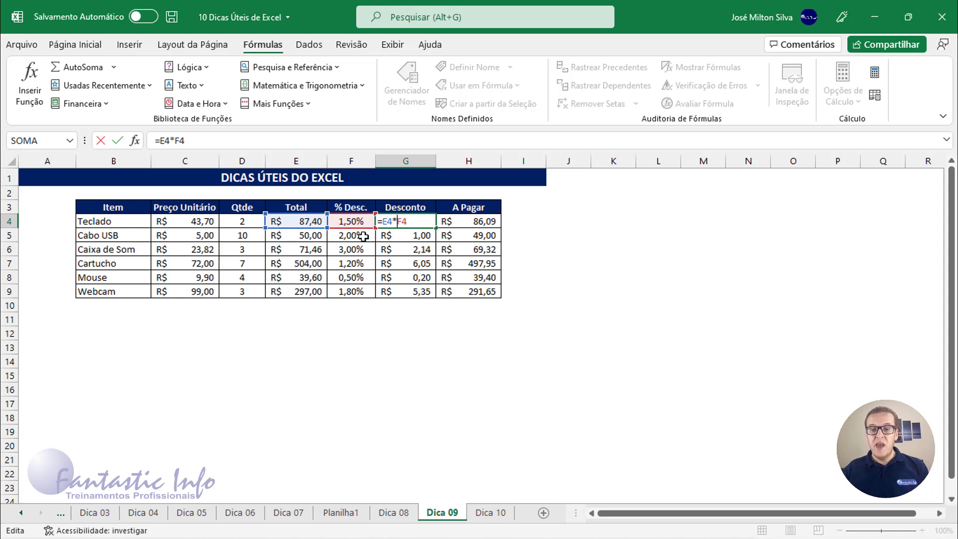
key("Return")
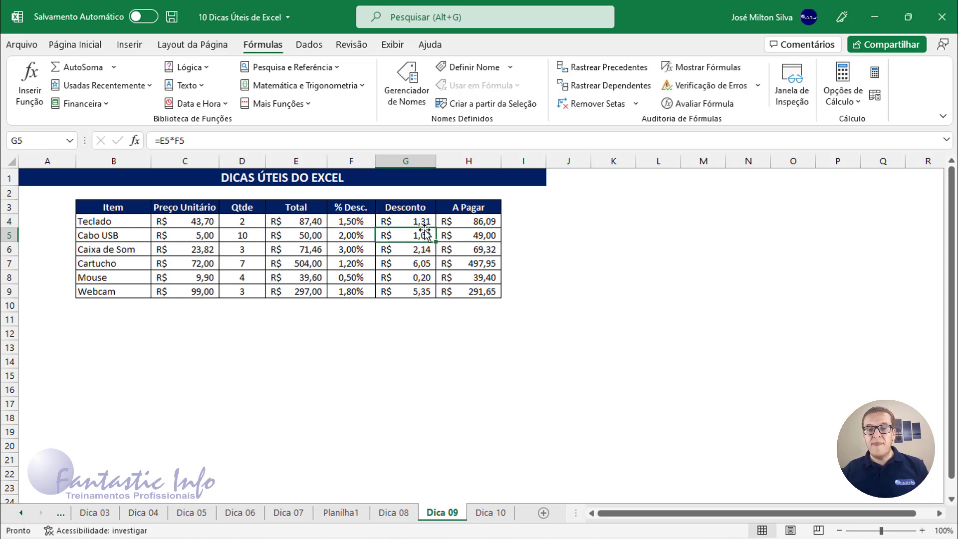
left_click(477, 223)
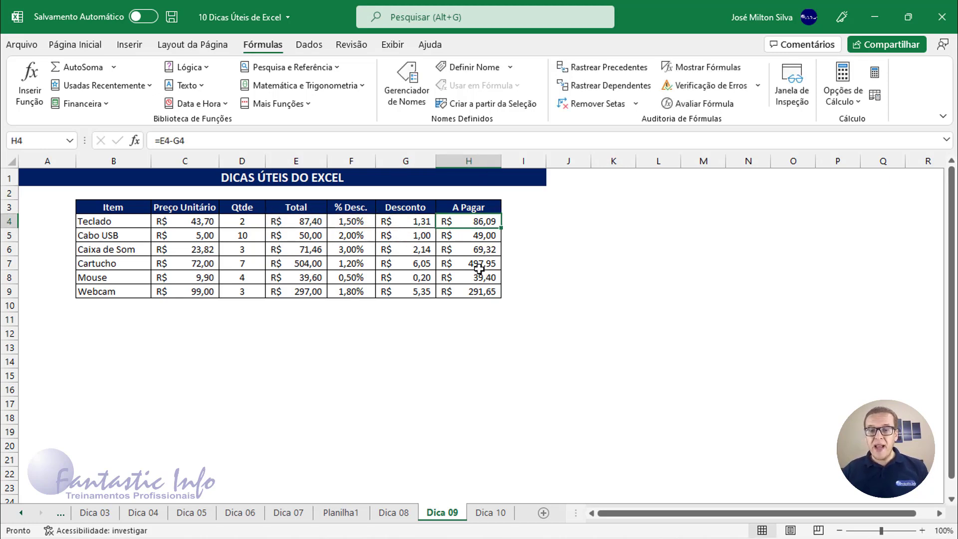
double_click(476, 222)
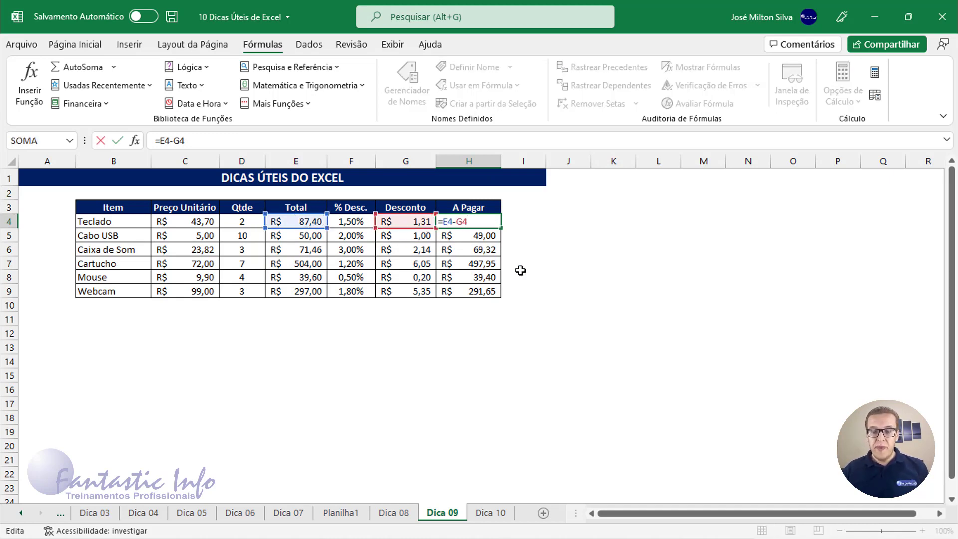
key("Return")
left_click(221, 340)
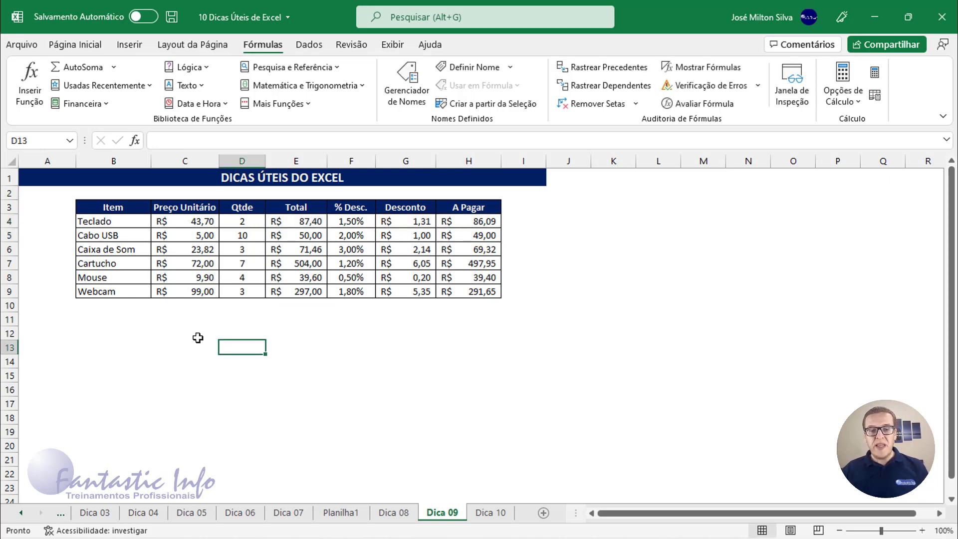
left_click(195, 338)
left_click_drag(199, 221, 196, 293)
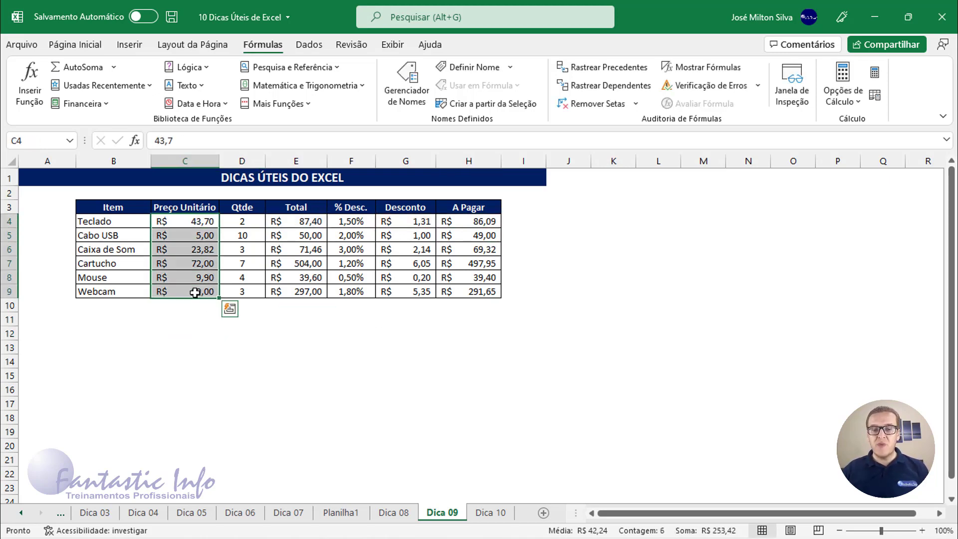
left_click(370, 319)
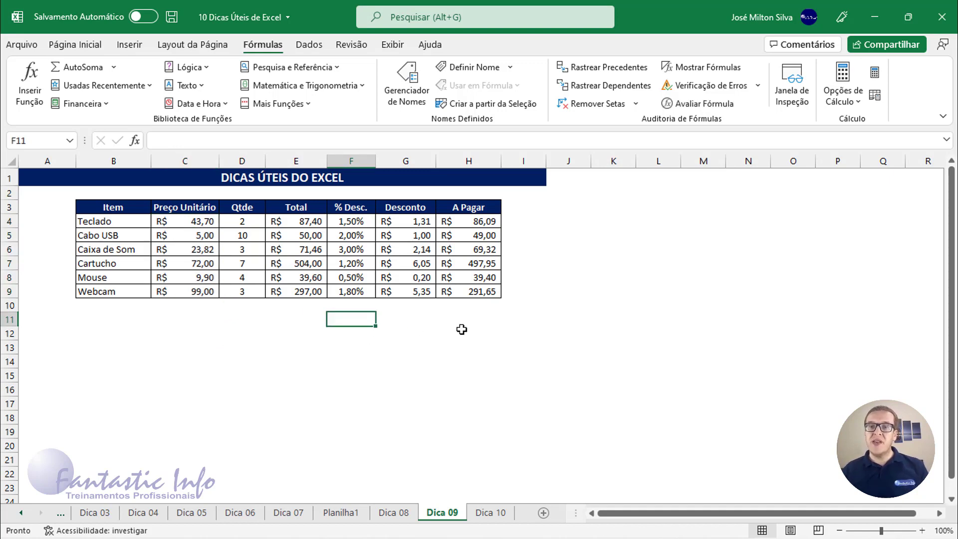
left_click_drag(202, 222, 199, 289)
left_click(286, 324)
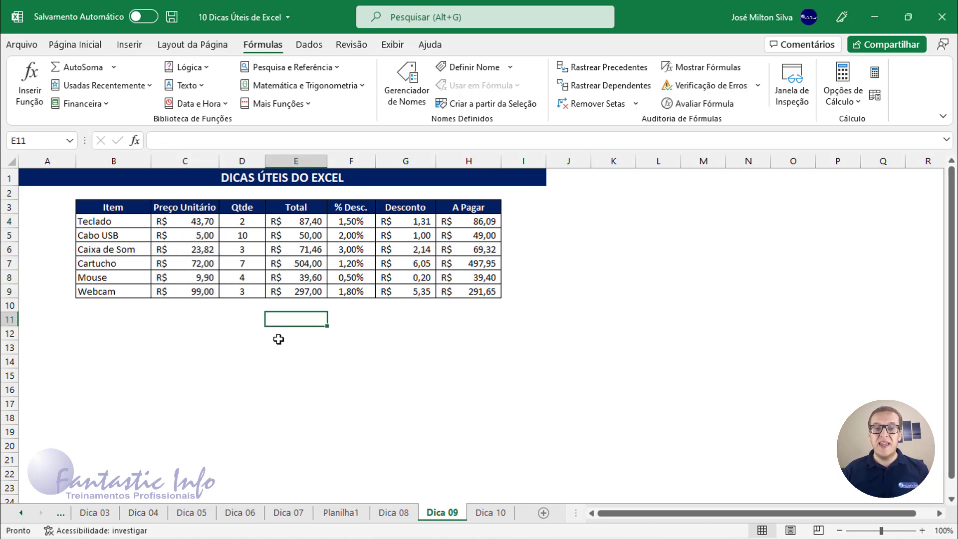
left_click(272, 343)
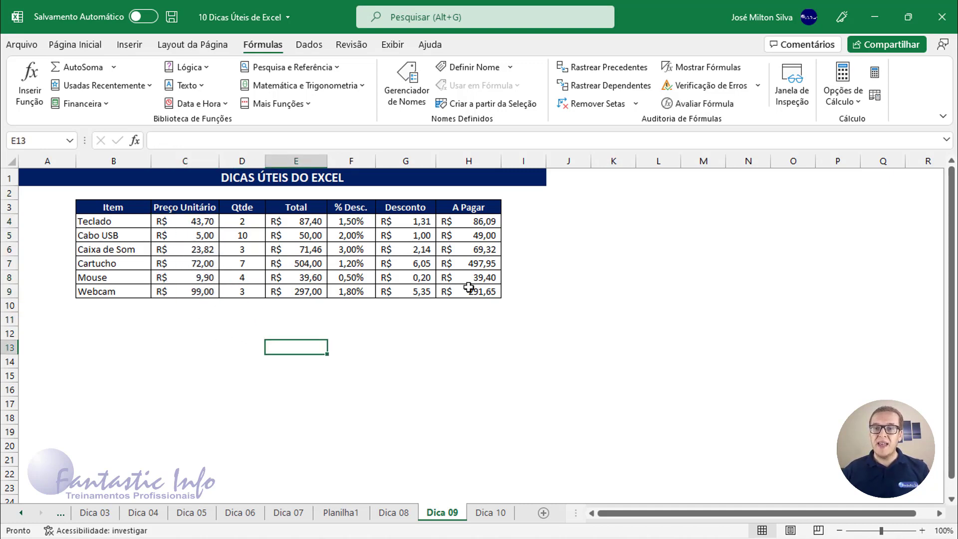
- Enter 110% in cell K4, beside the item price table
left_click(607, 215)
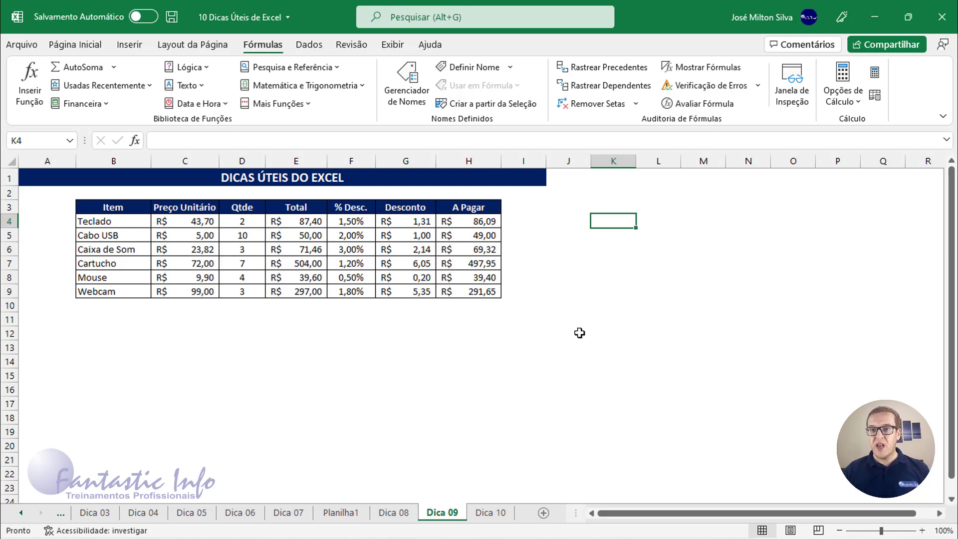
type("110")
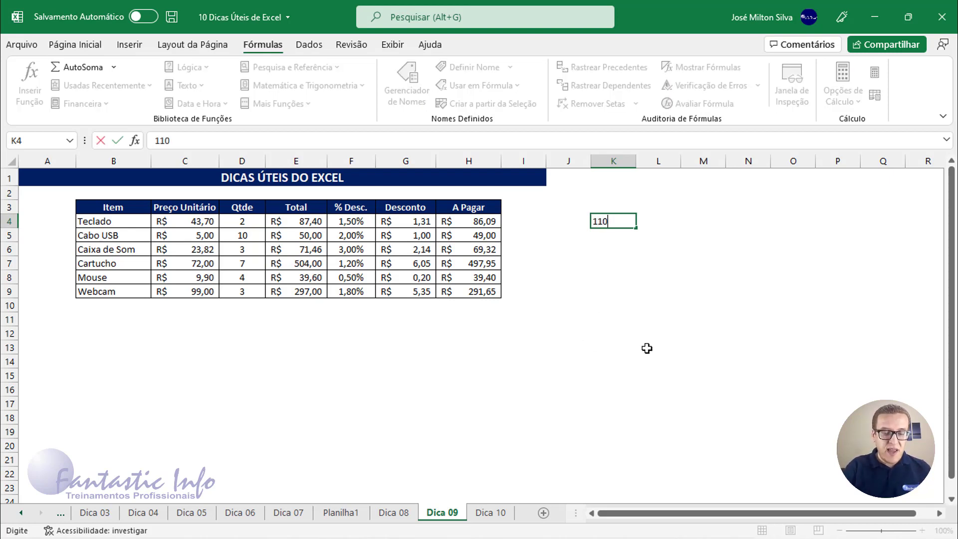
type("%")
key("Return")
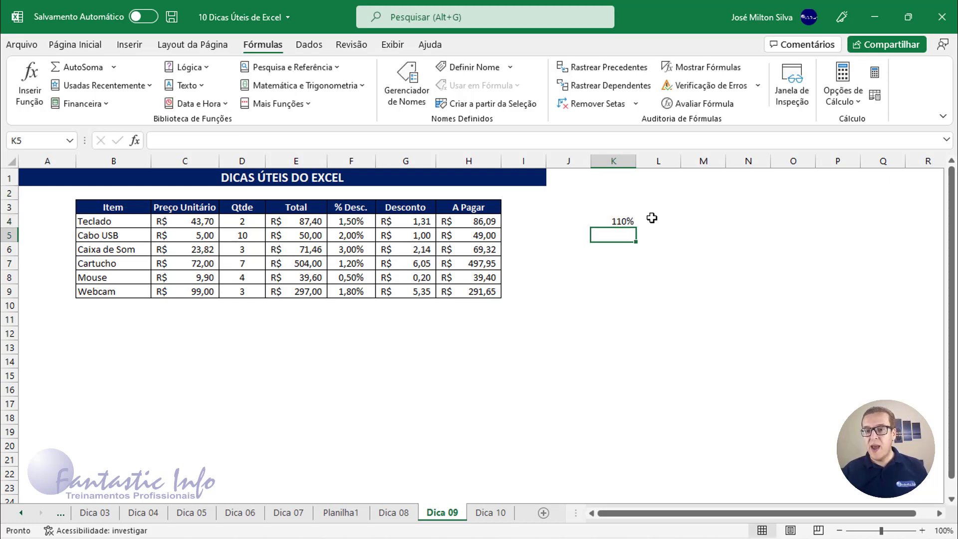
left_click(628, 223)
- Try the decimal factor 1,1 in cell K5 below the 110% value and clear it again
left_click(619, 236)
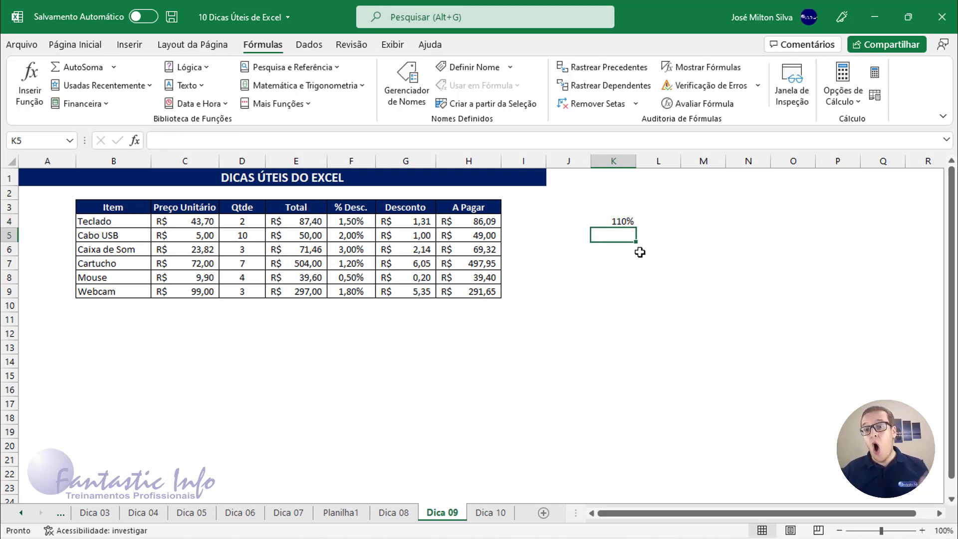
type("1,1")
key("Return")
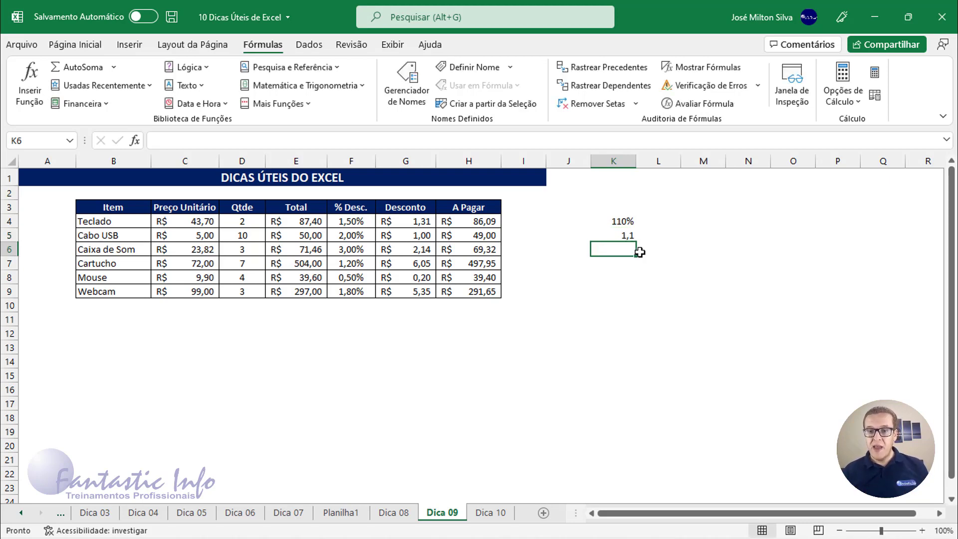
left_click(631, 220)
left_click(627, 236)
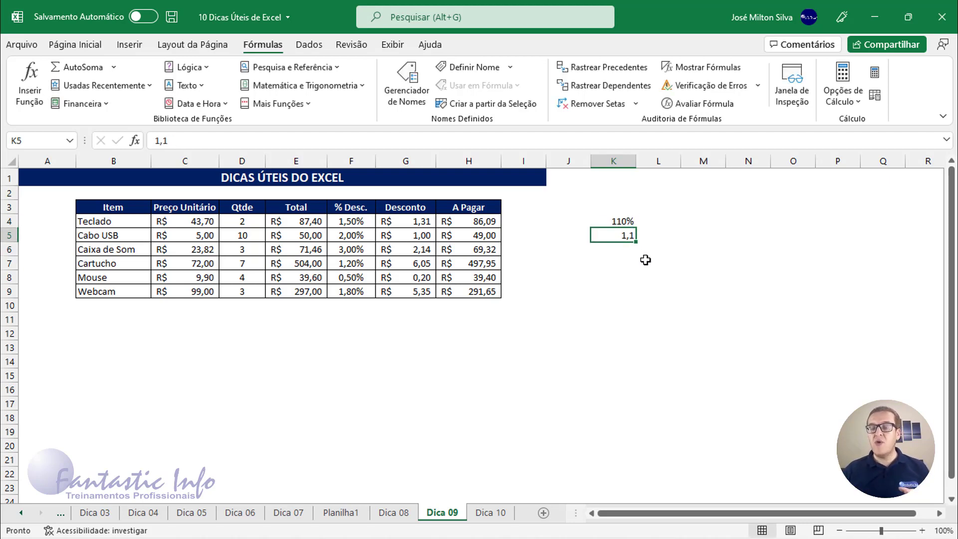
key("Delete")
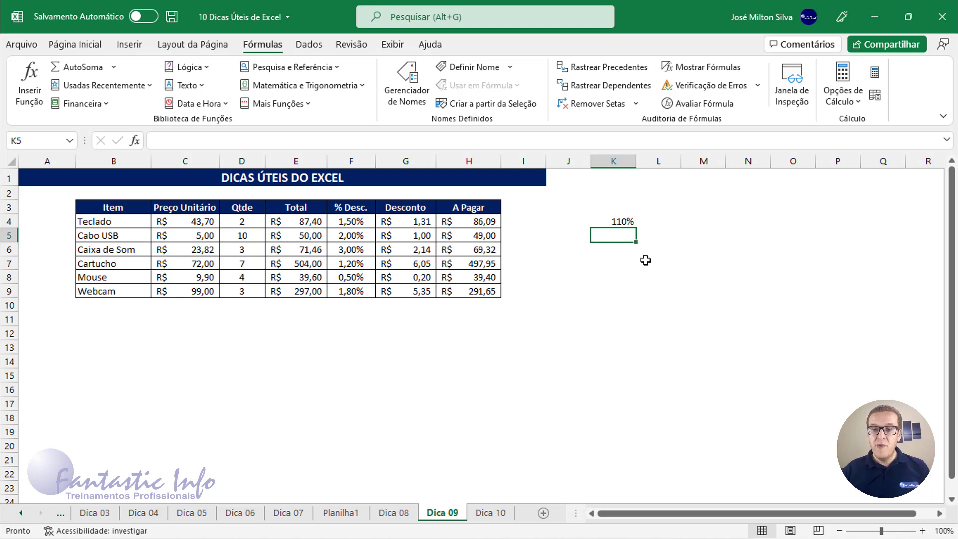
- Copy the 110% factor from cell K4 beside the item price table
left_click(608, 223)
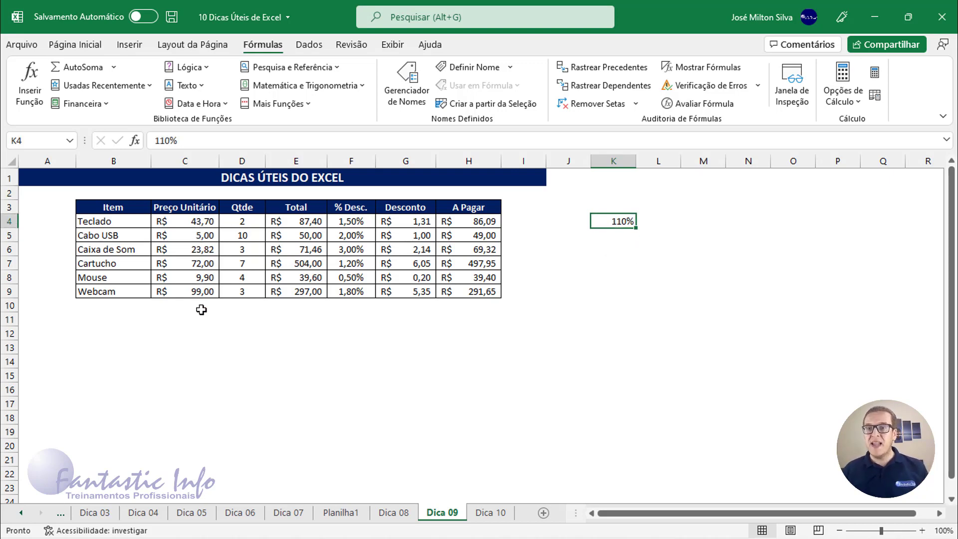
left_click(606, 239)
left_click(620, 221)
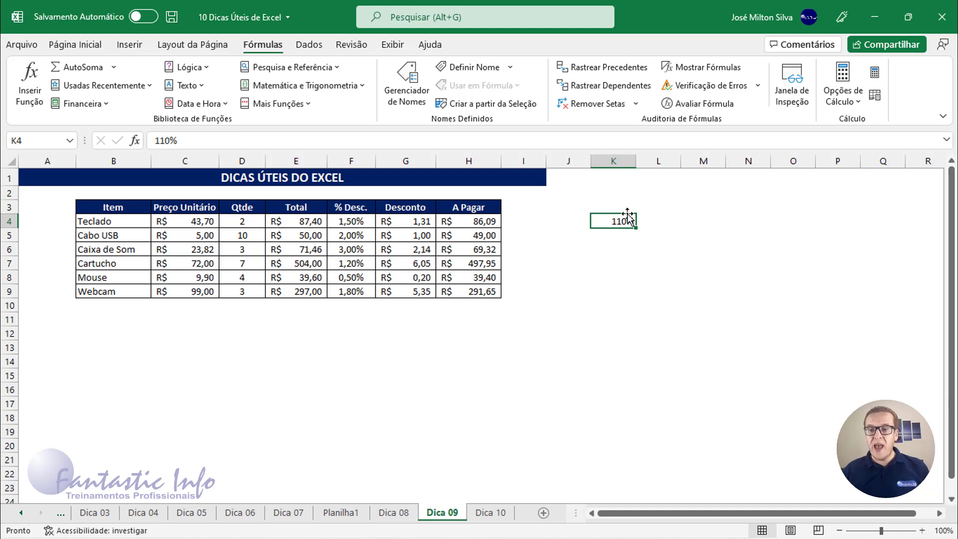
key("ctrl+c")
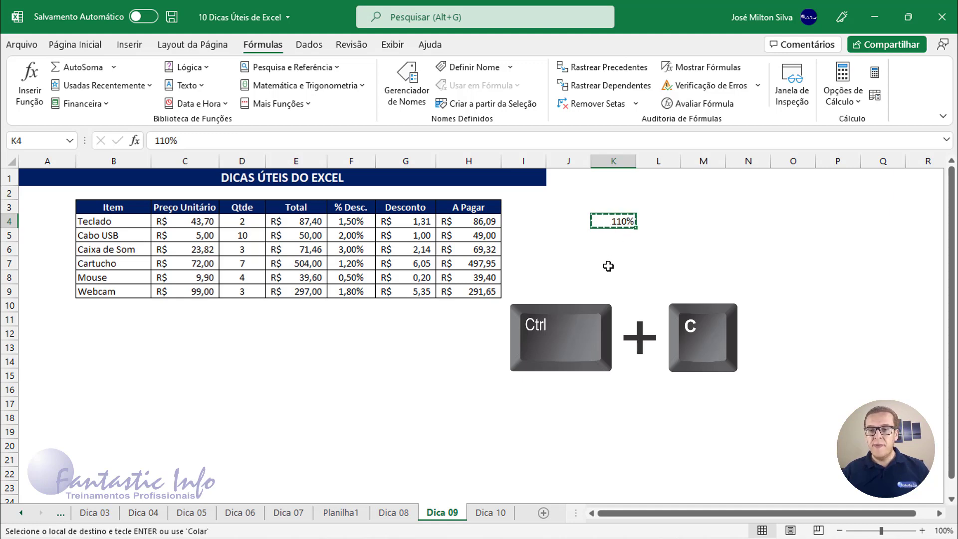
- Multiply the Preço Unitário cells C4:C9 by the copied factor using Paste Special with Valores and Multiplicação
left_click(196, 228)
left_click_drag(197, 227, 196, 289)
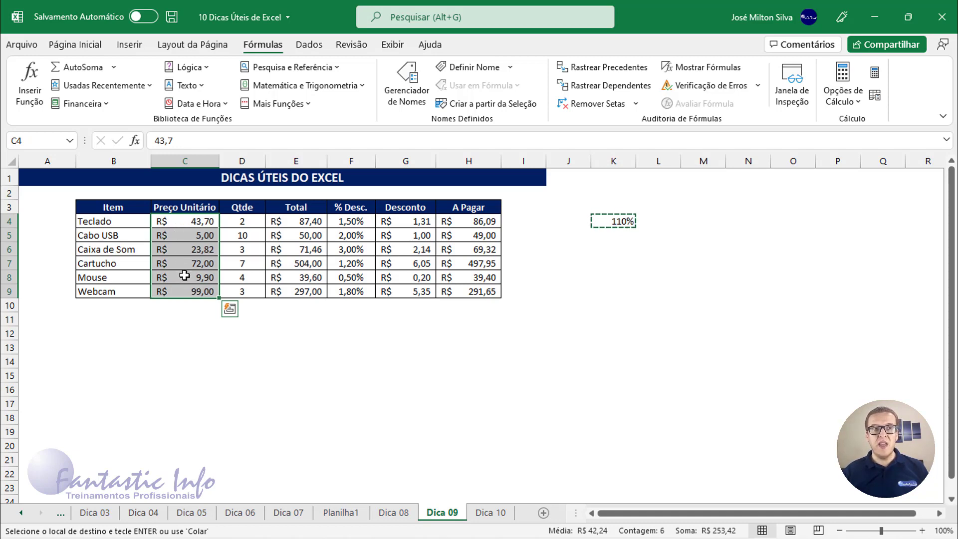
left_click(74, 46)
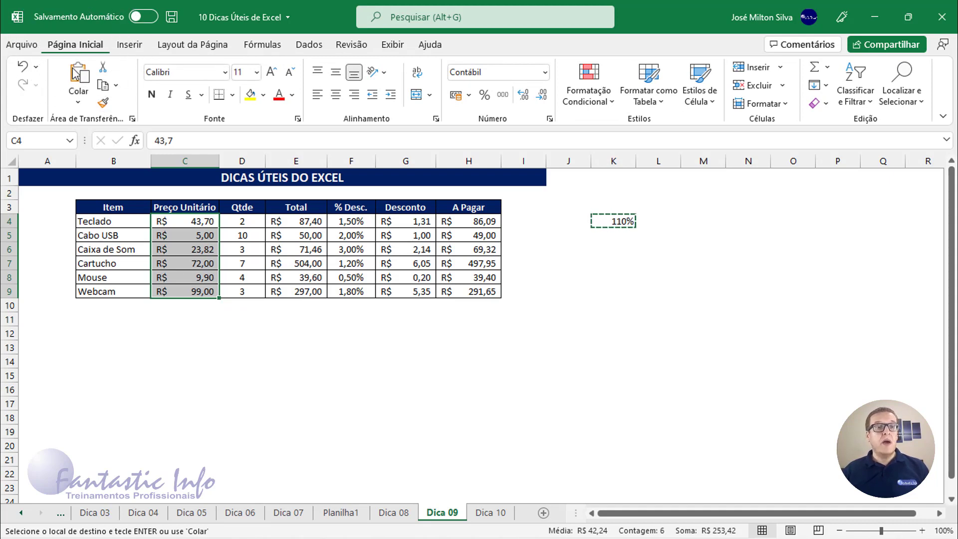
left_click(78, 104)
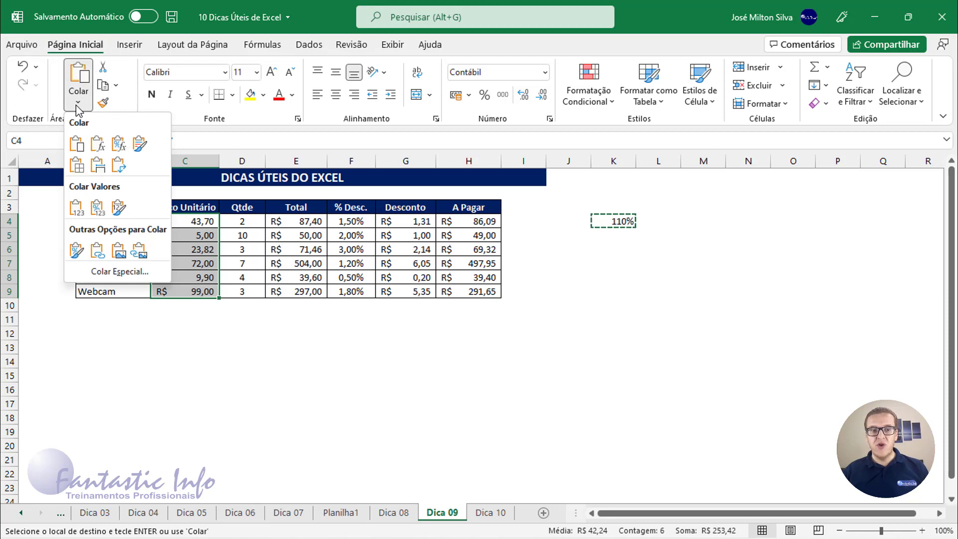
left_click(142, 277)
left_click_drag(321, 158, 351, 187)
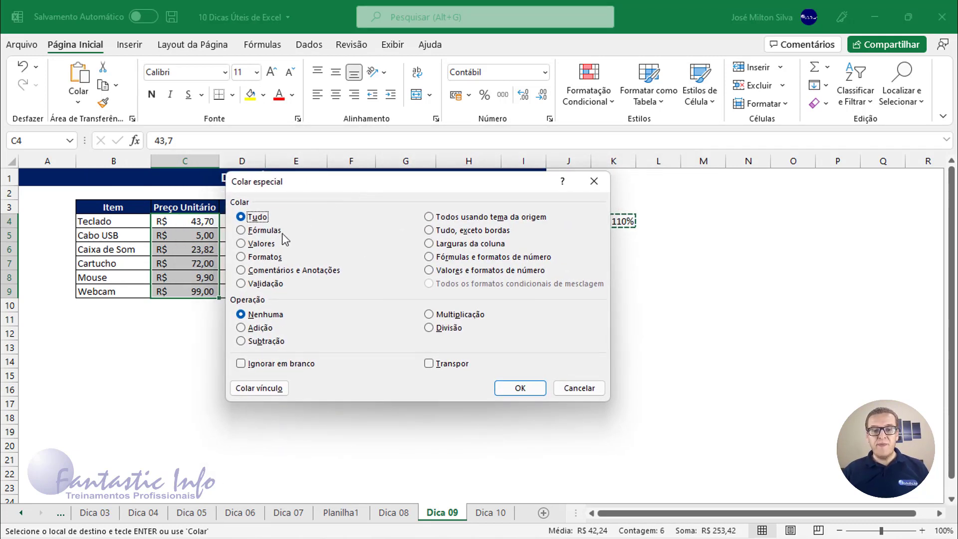
left_click(252, 244)
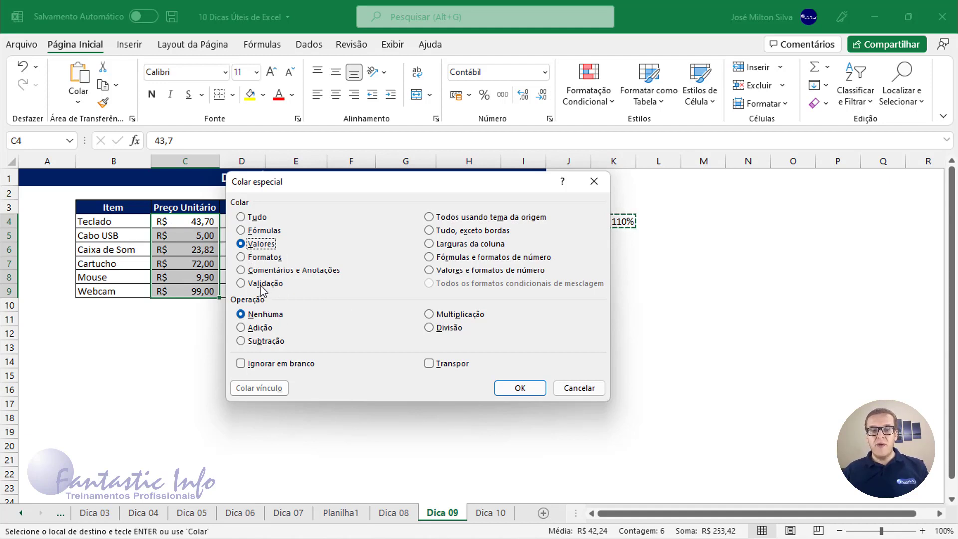
left_click(452, 316)
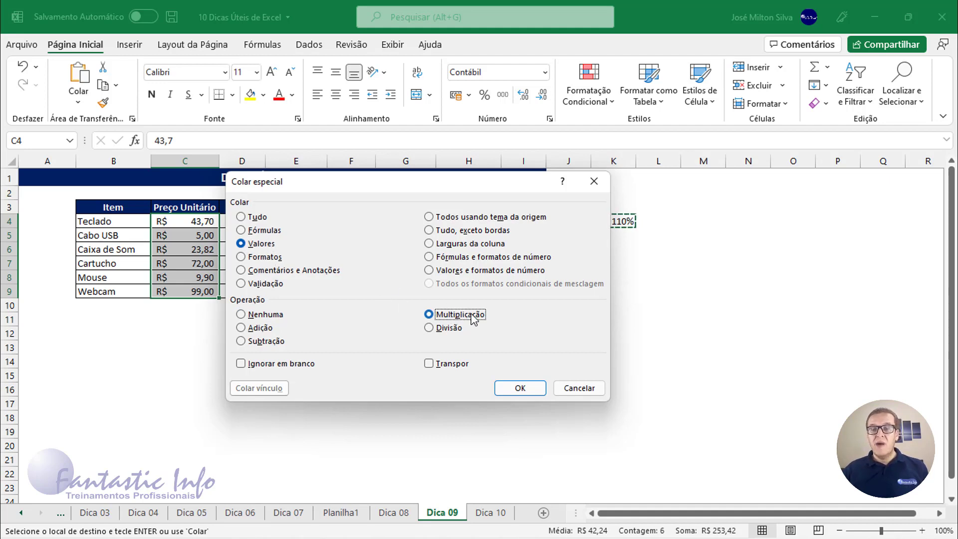
left_click(519, 389)
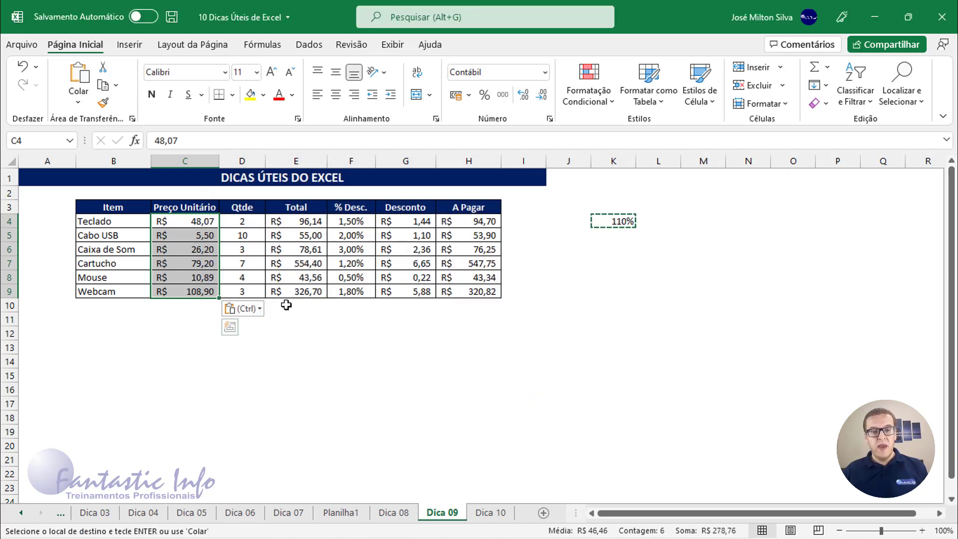
- Check the Preço Unitário values, including the Teclado price, and clear the 110% factor from cell K4
left_click_drag(197, 220, 196, 292)
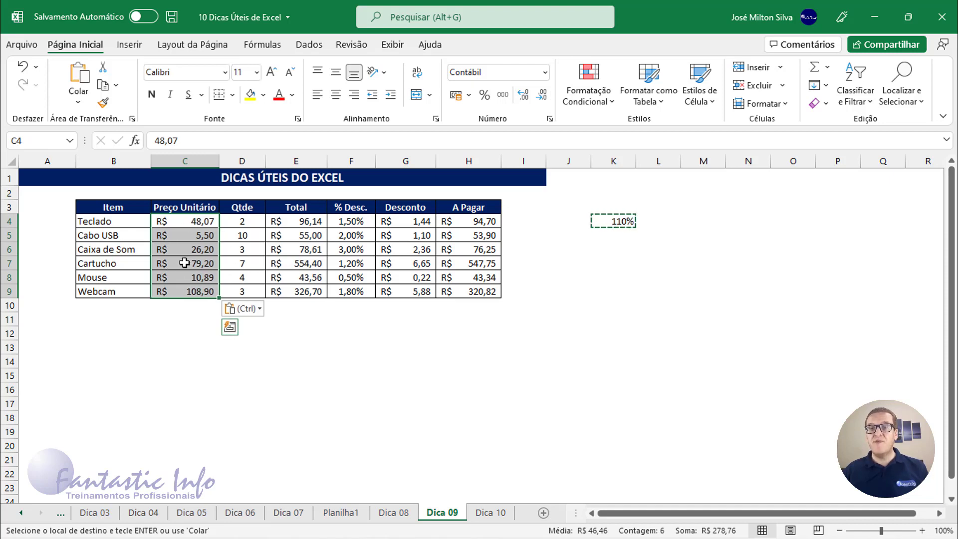
double_click(195, 222)
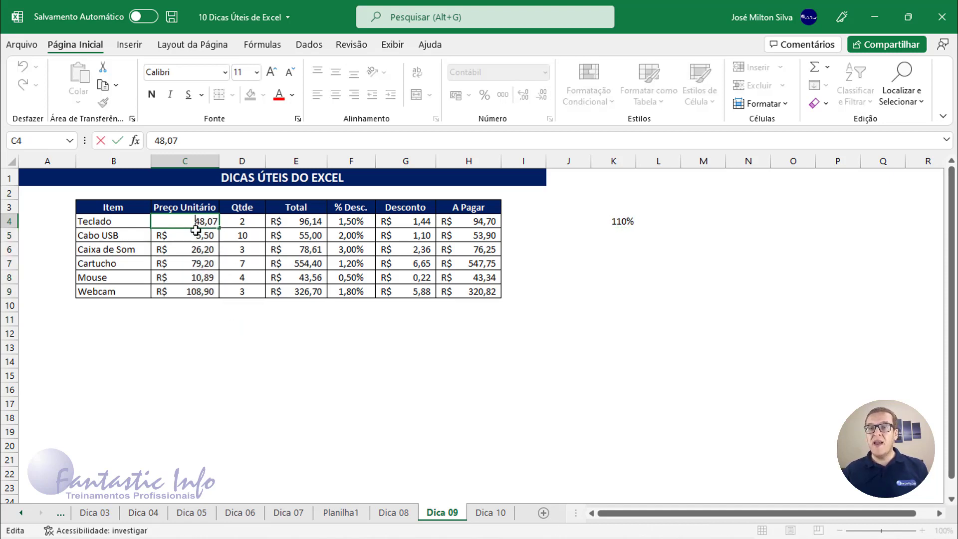
key("Return")
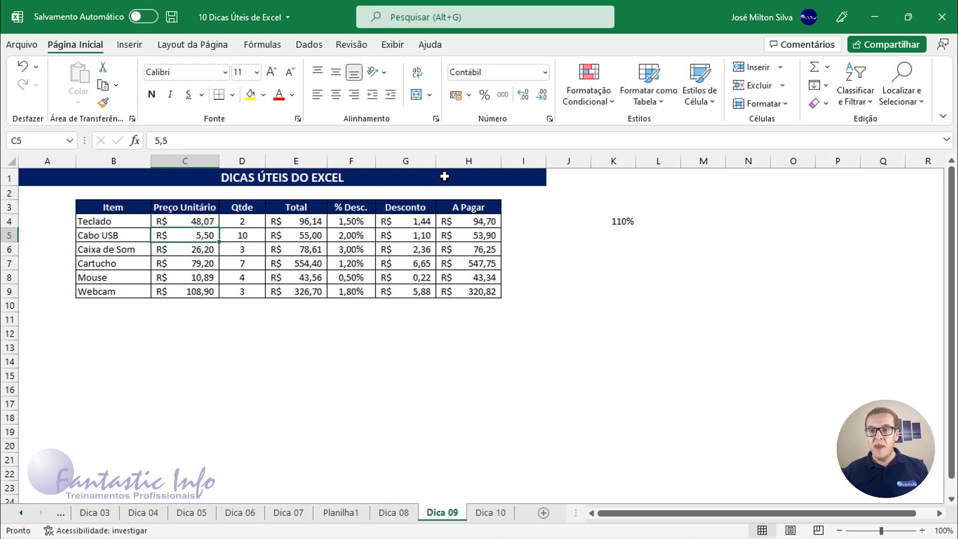
left_click(624, 223)
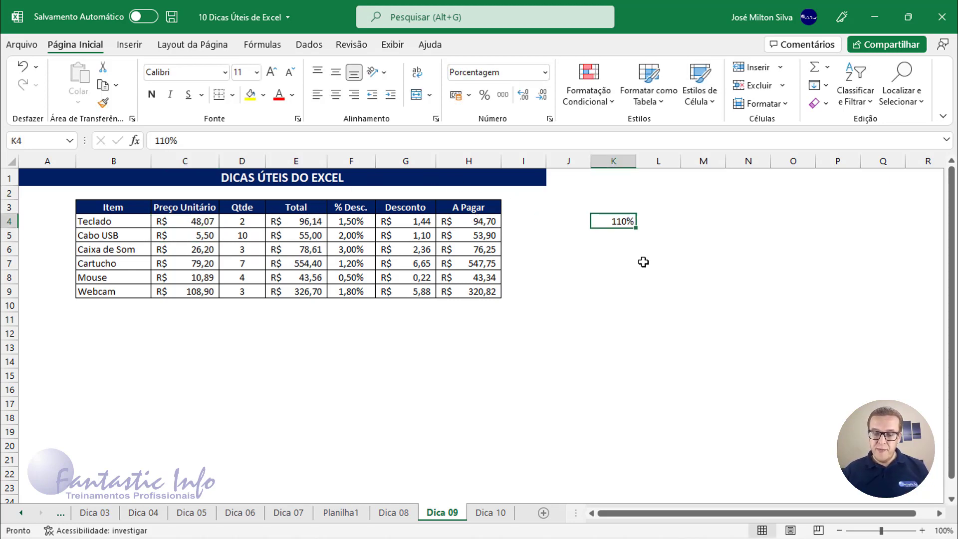
key("Delete")
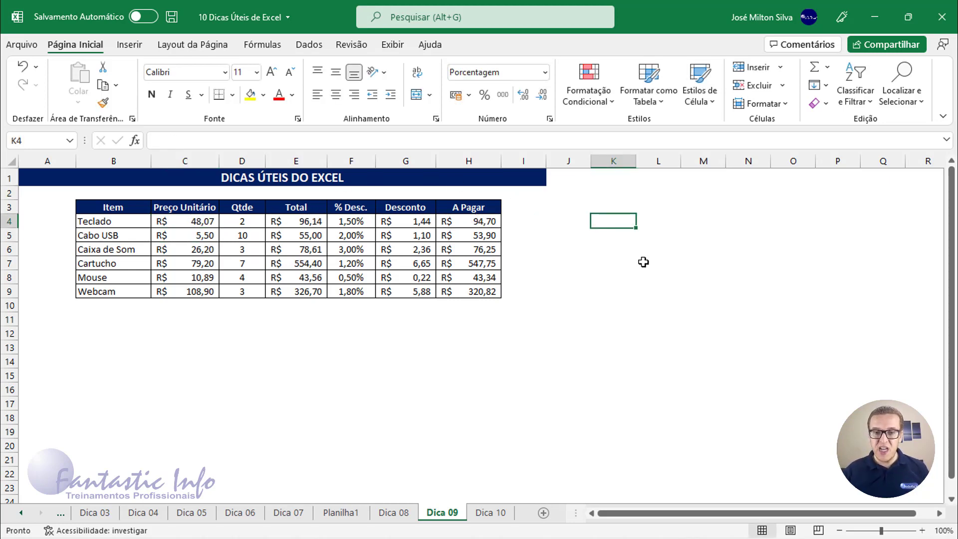
left_click(600, 251)
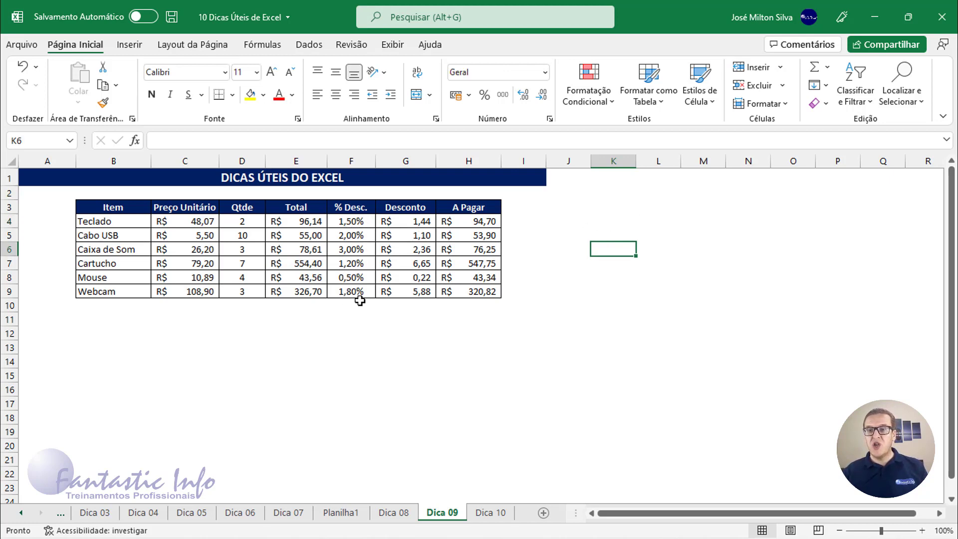
- Enter 0,20% in cell K5 beside the item table and copy that cell
left_click(619, 234)
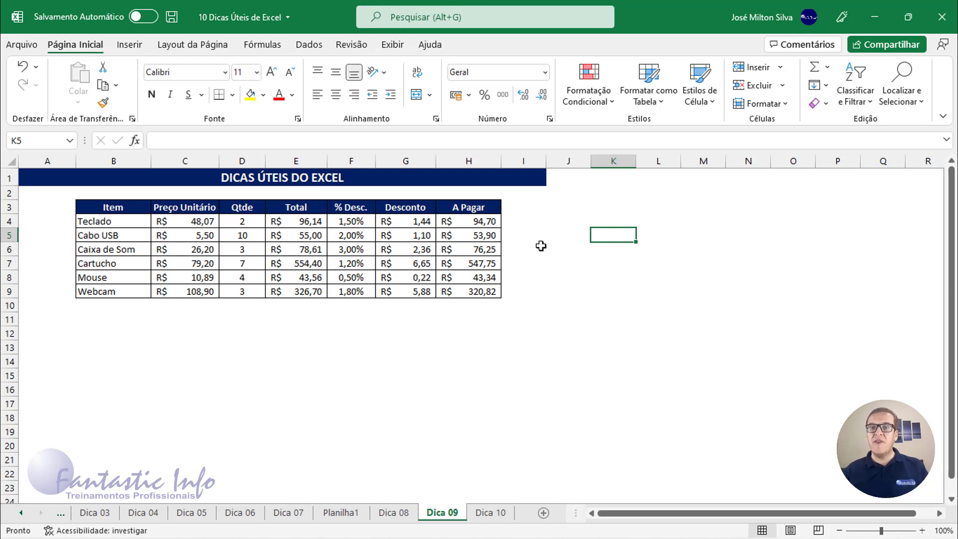
type("0,20")
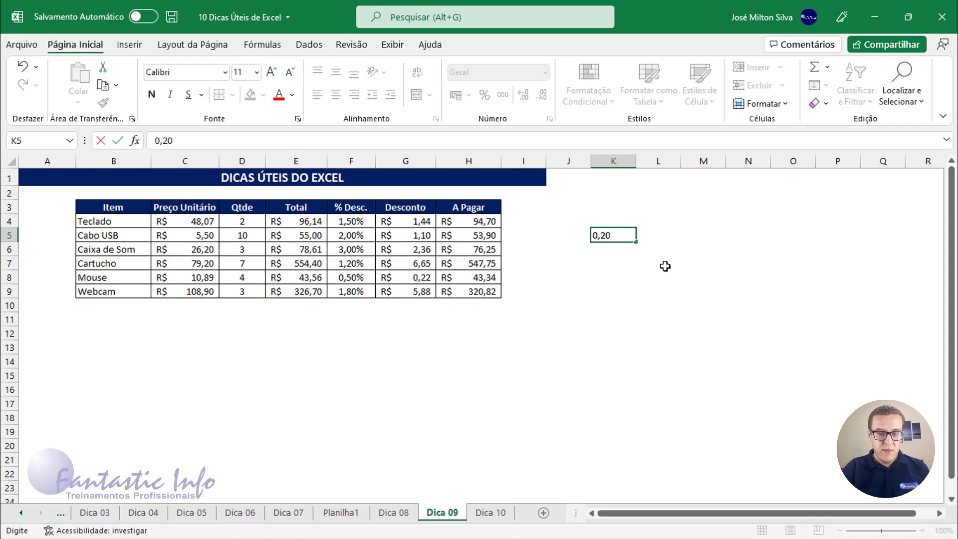
type("%")
key("Return")
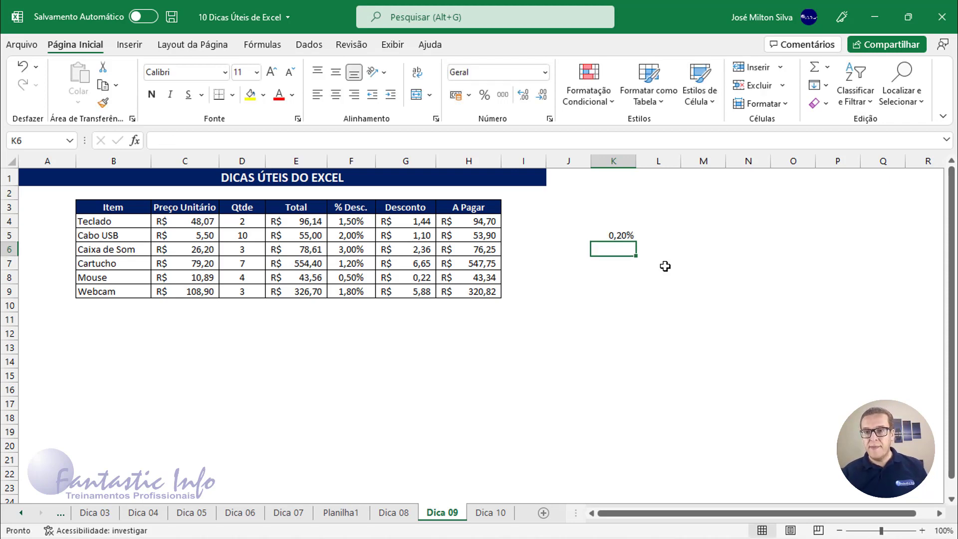
left_click(619, 235)
key("ctrl+c")
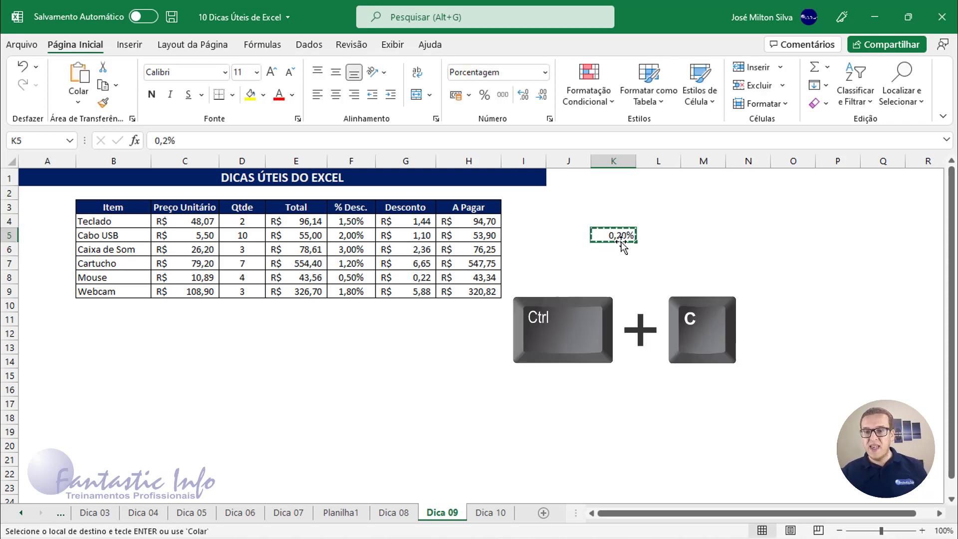
- Subtract the copied percentage from the % Desc. cells F4:F9 using Paste Special with Valores and Subtração
left_click(350, 226)
left_click_drag(350, 226, 349, 298)
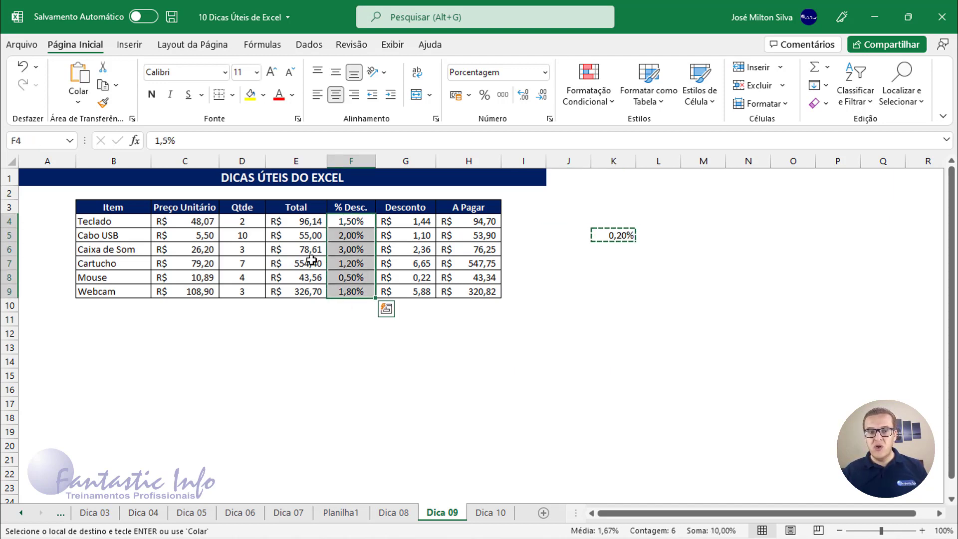
left_click(78, 102)
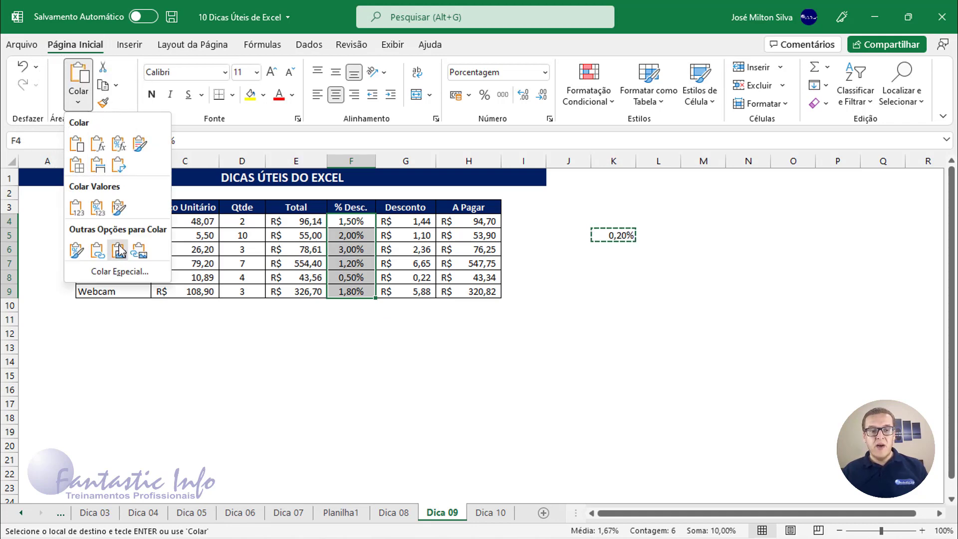
left_click(124, 272)
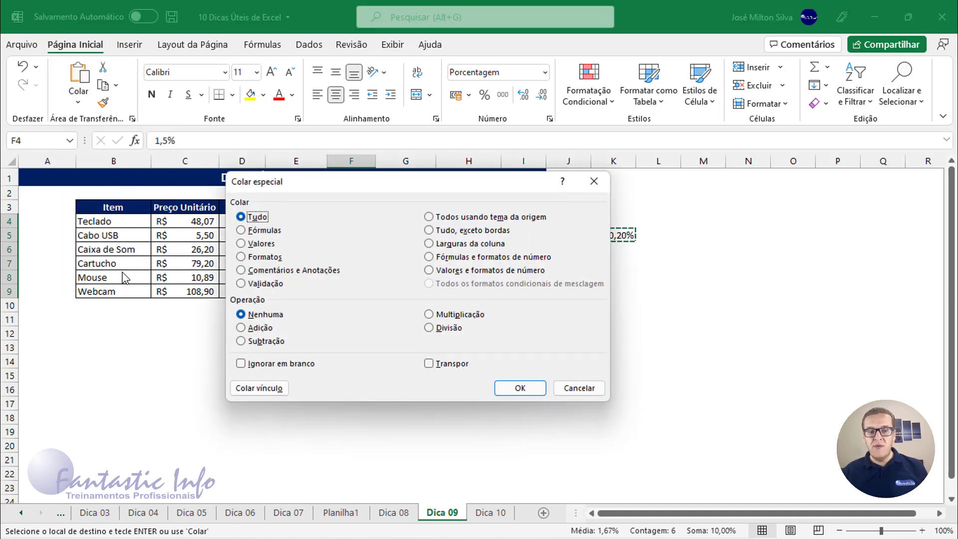
left_click(263, 246)
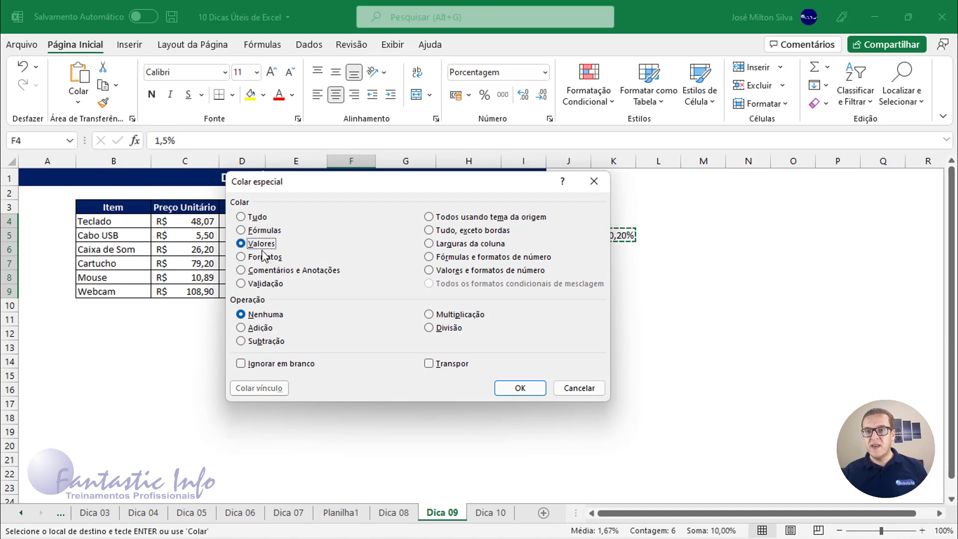
left_click(258, 342)
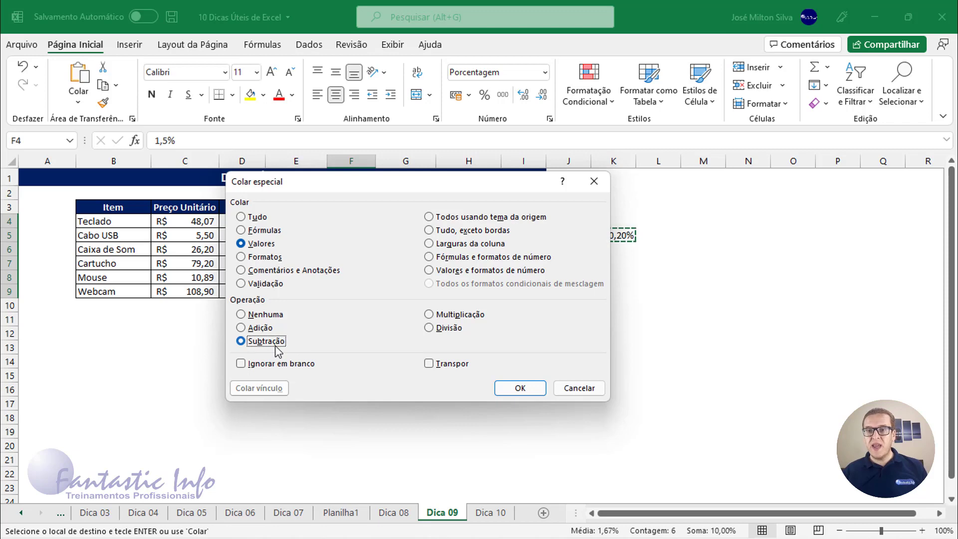
left_click(529, 388)
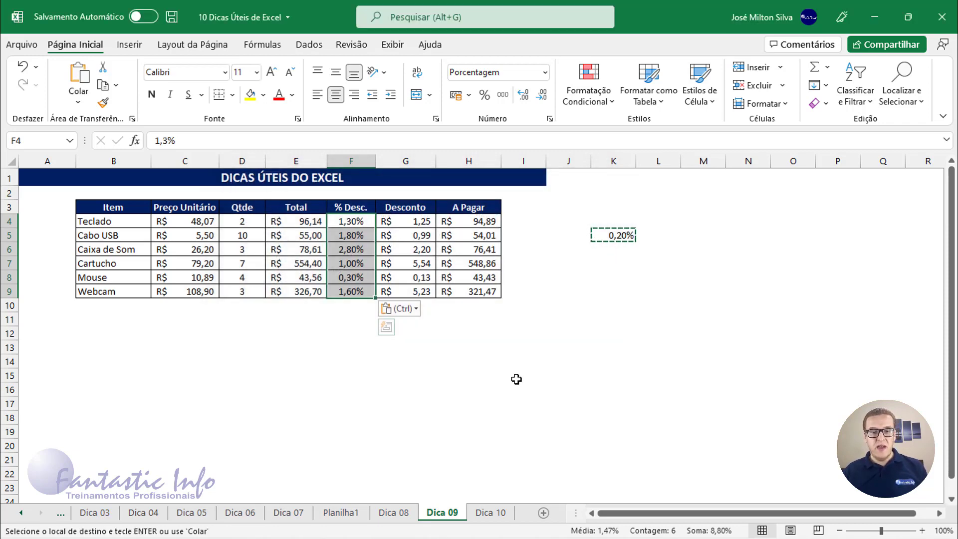
- Clear the 0,20% helper value from cell K5
key("ctrl+shift+Down")
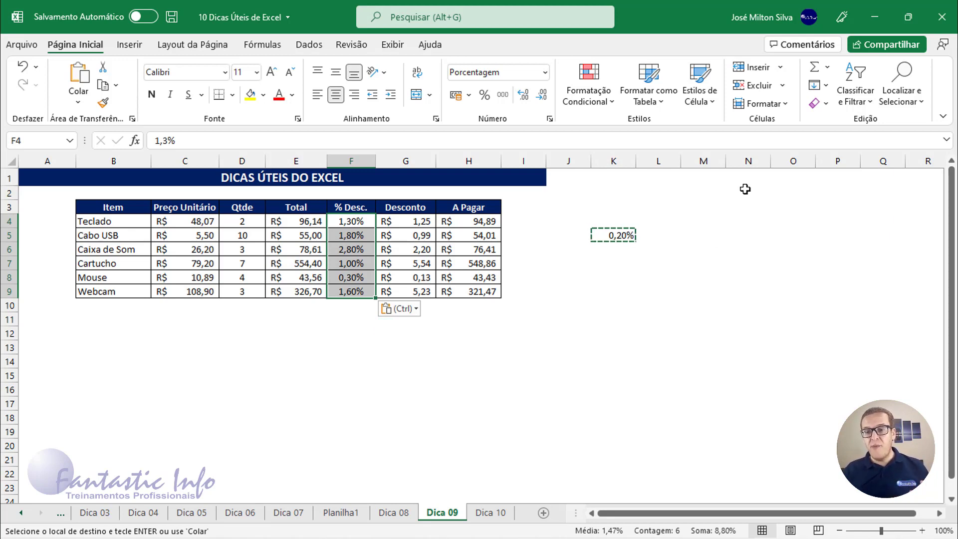
left_click(628, 234)
key("Delete")
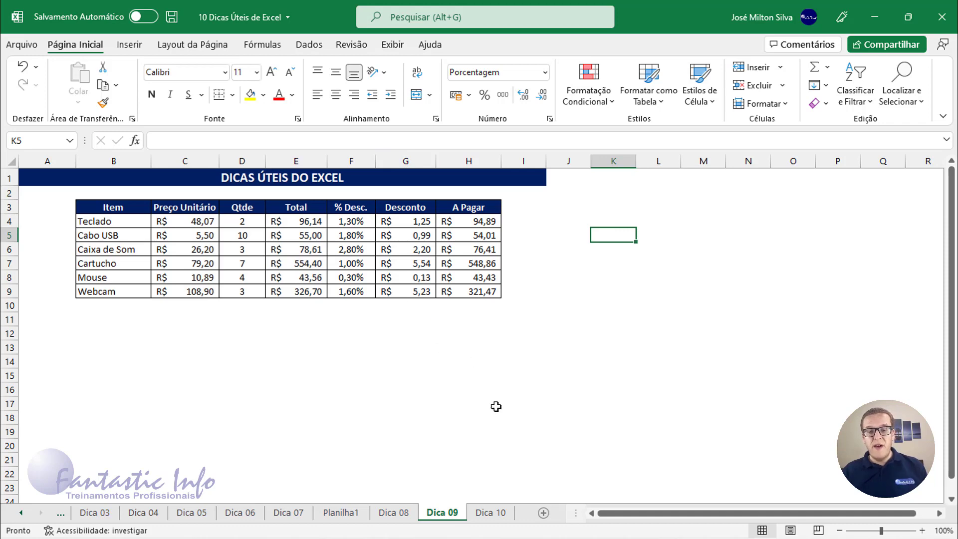
- Open the Dica 10 sheet and examine the blank Tipo column, cells C4:C11
left_click(491, 510)
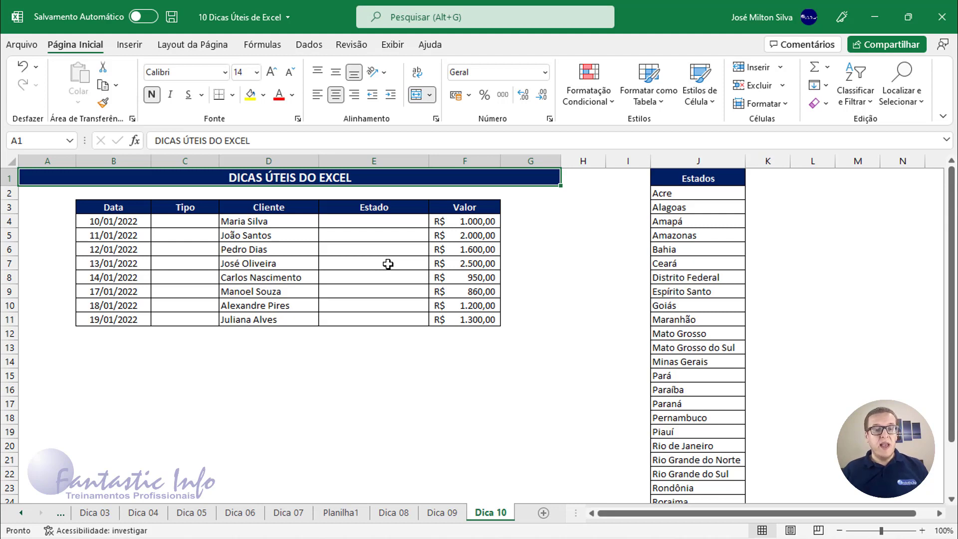
left_click(187, 219)
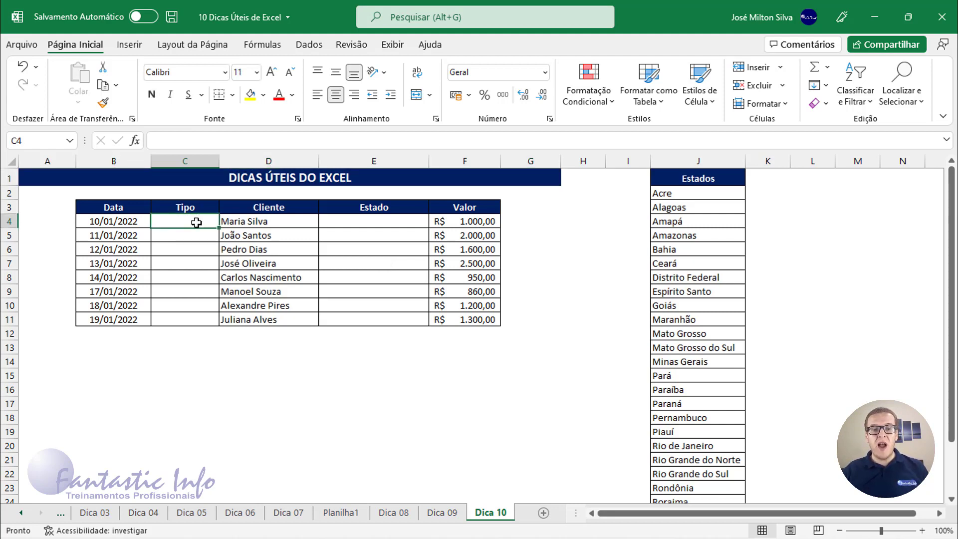
left_click_drag(196, 223, 190, 317)
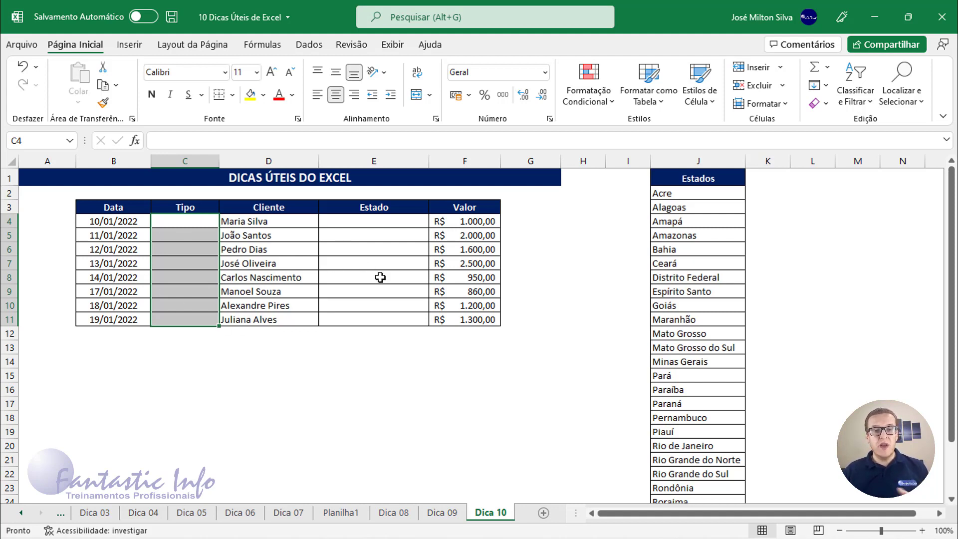
- Open data validation for the Tipo cells C4:C11 and set the allowed criterion to Lista
left_click_drag(198, 223, 198, 320)
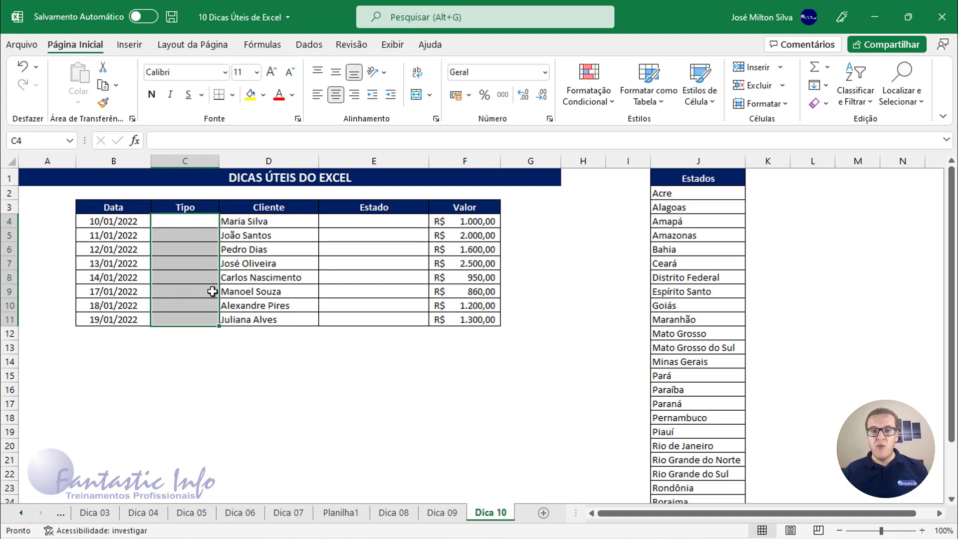
left_click(313, 50)
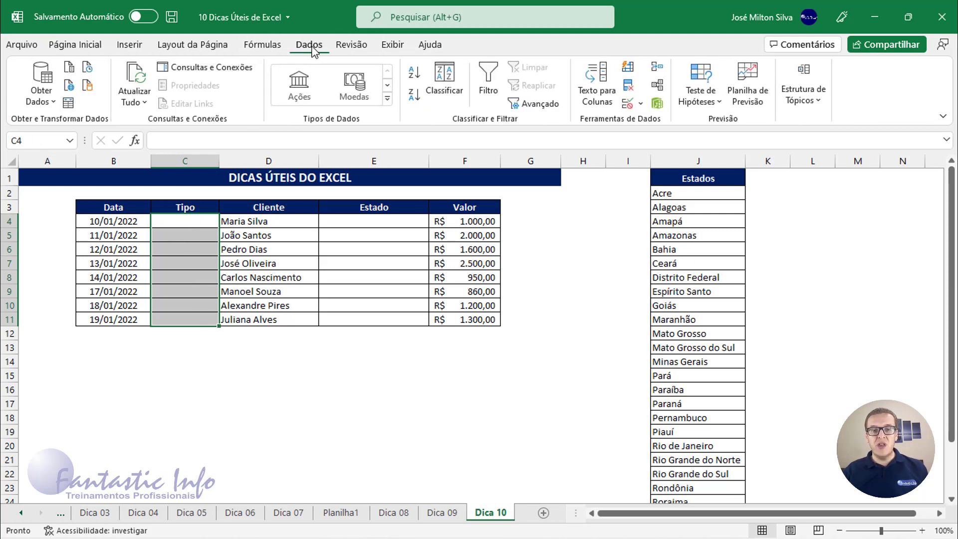
left_click(640, 104)
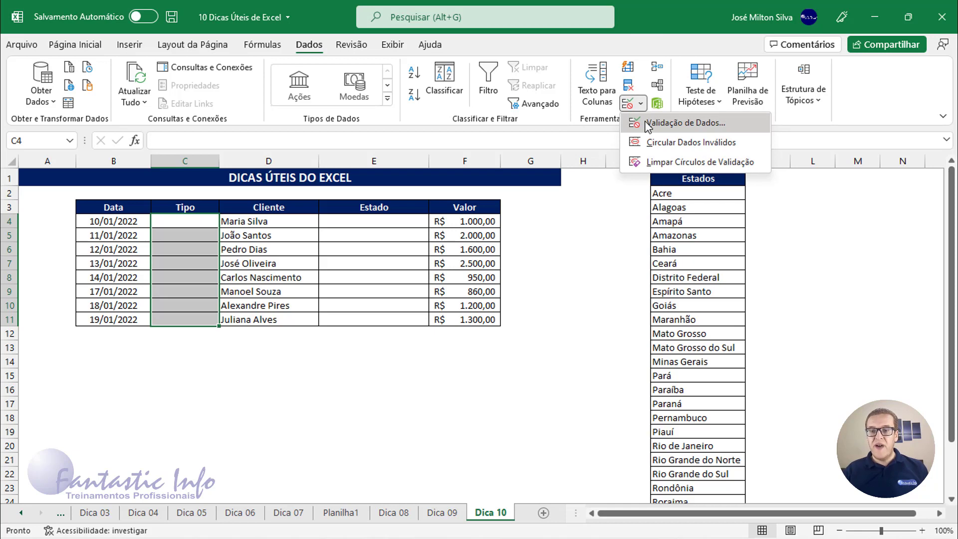
left_click(647, 122)
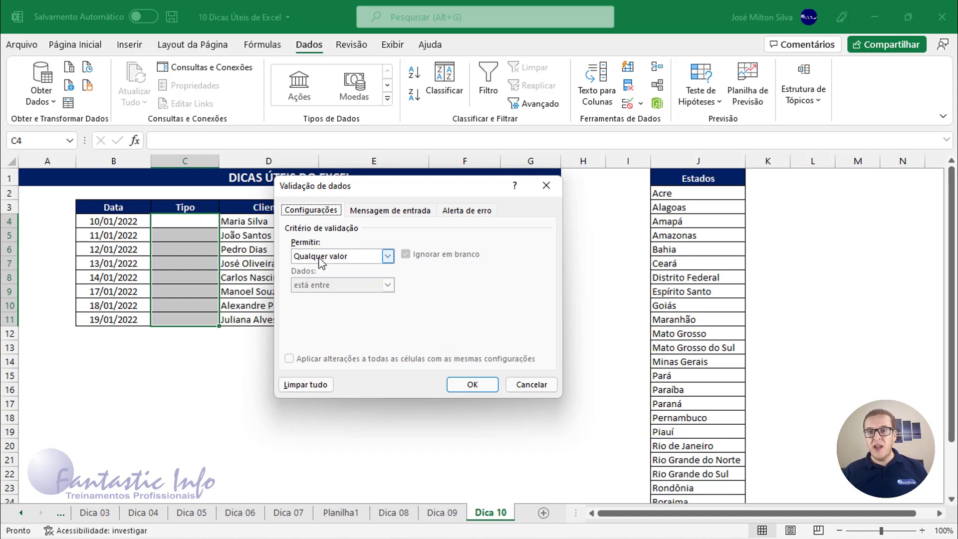
left_click(390, 258)
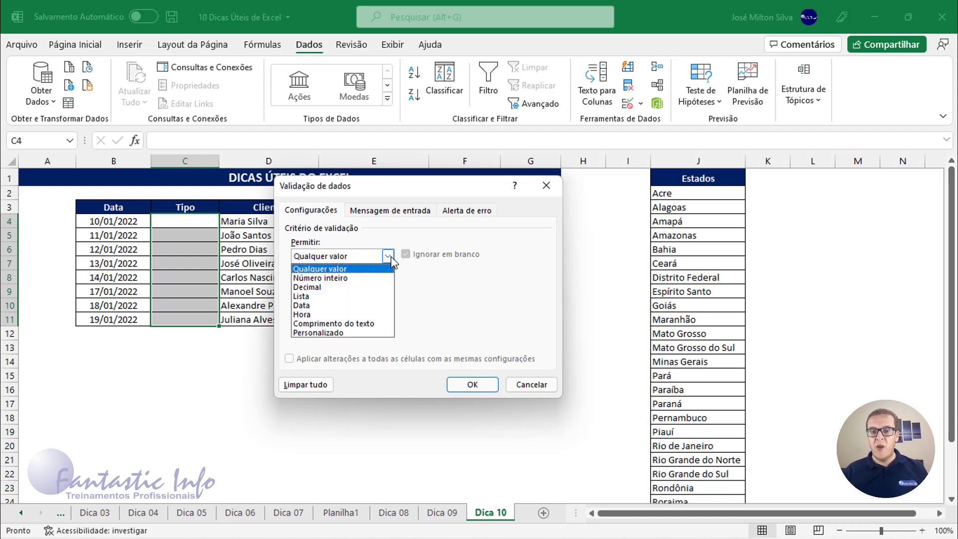
left_click(325, 297)
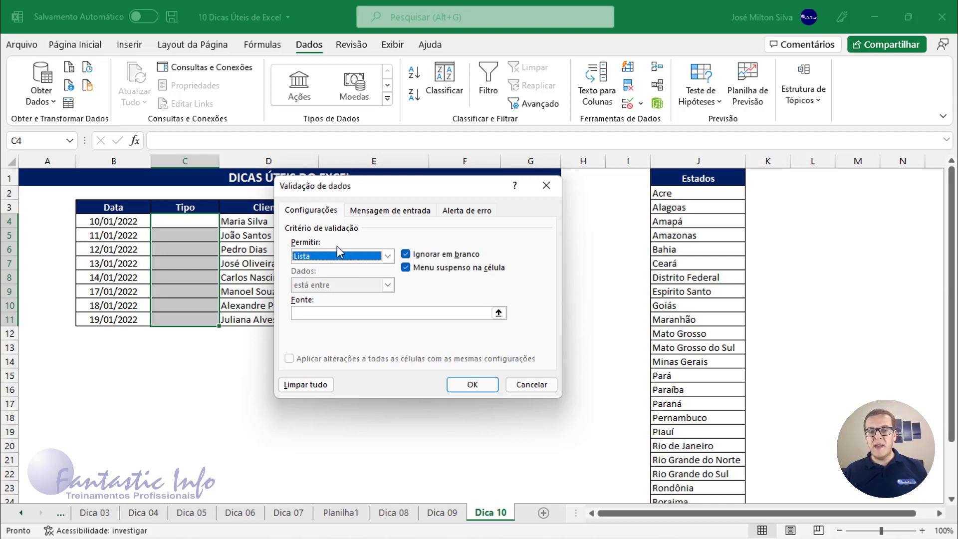
- Enter Compra;Venda;Locação as the validation list source and apply the rule
left_click(314, 314)
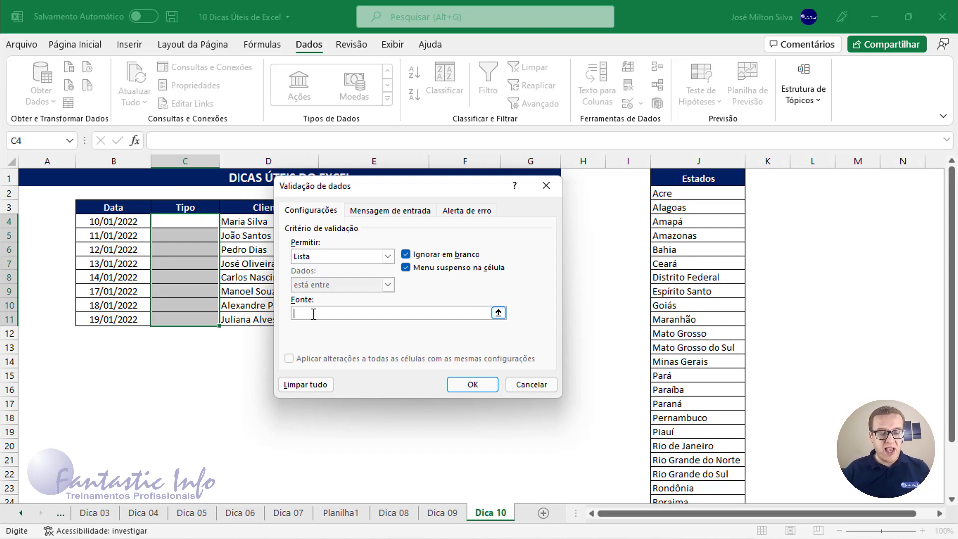
type("Co")
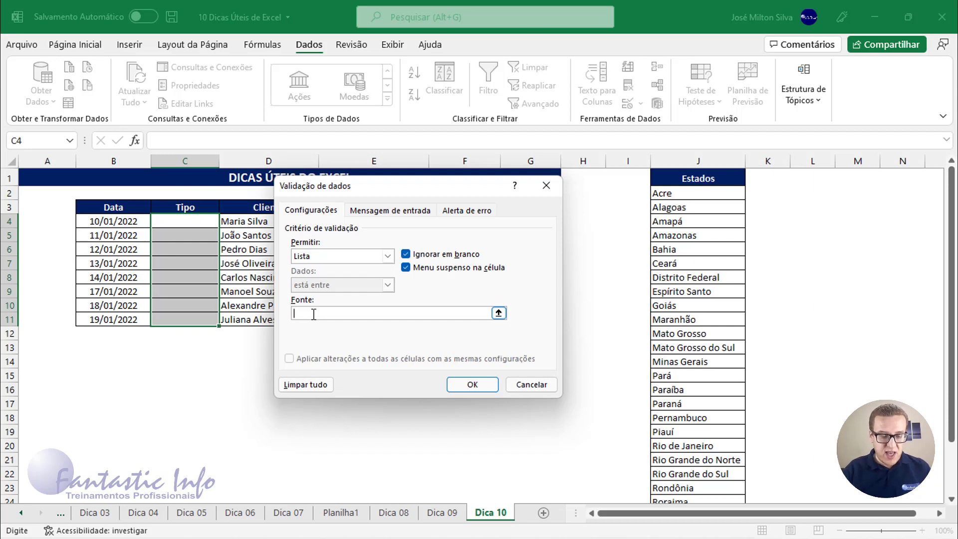
type("mpra")
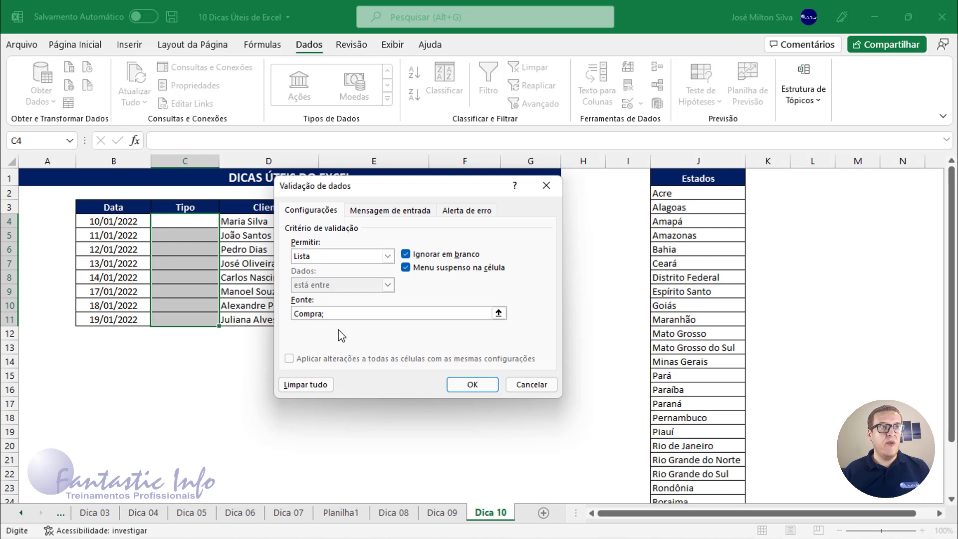
type(";Venda")
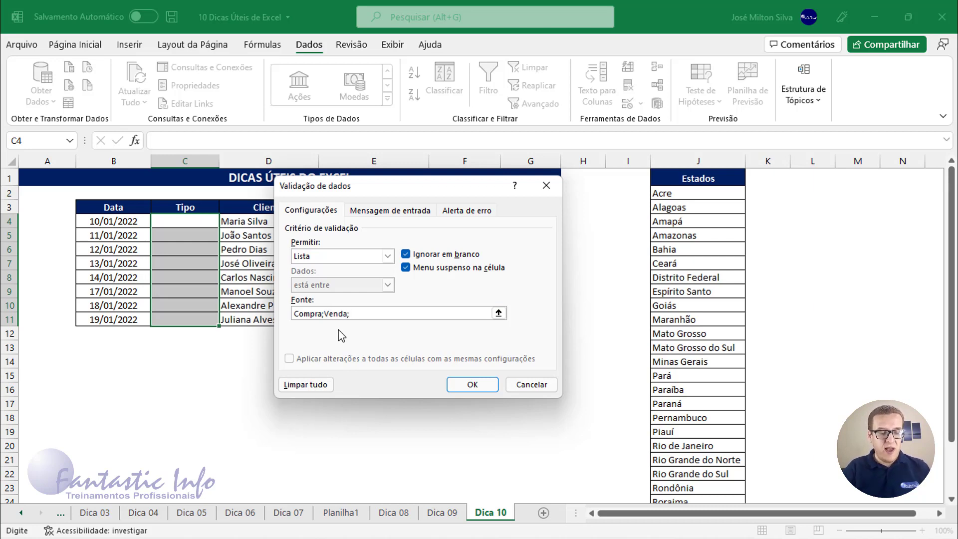
type(";Locação")
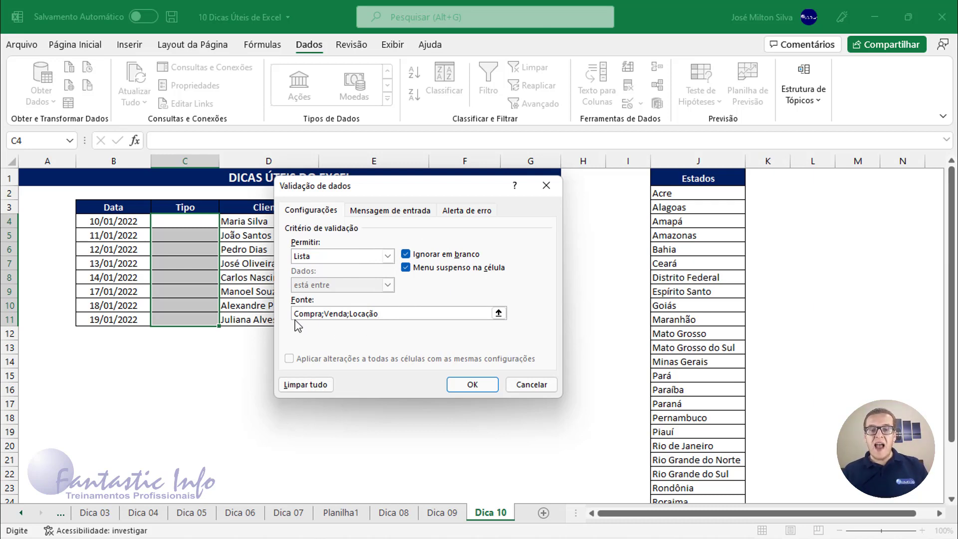
left_click(471, 385)
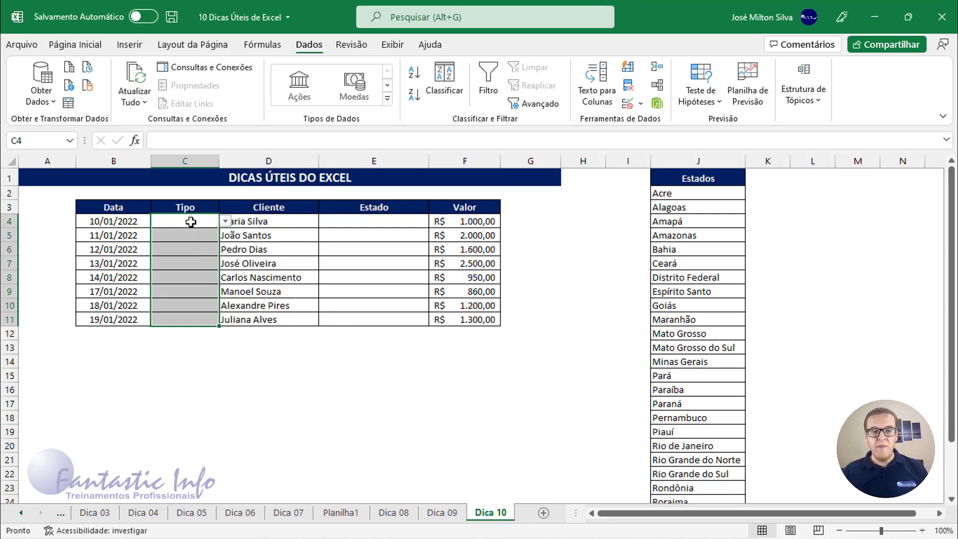
- Fill Tipo cells C4:C7 with Venda, Locação, Venda and Compra, choosing each value from the cell's list
left_click(191, 222)
left_click(225, 221)
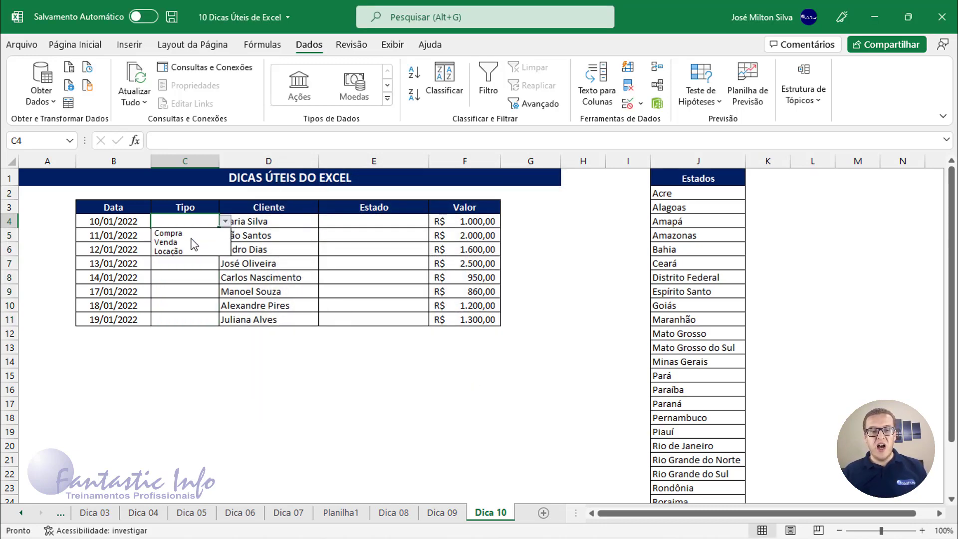
left_click(194, 243)
left_click(188, 235)
left_click(225, 235)
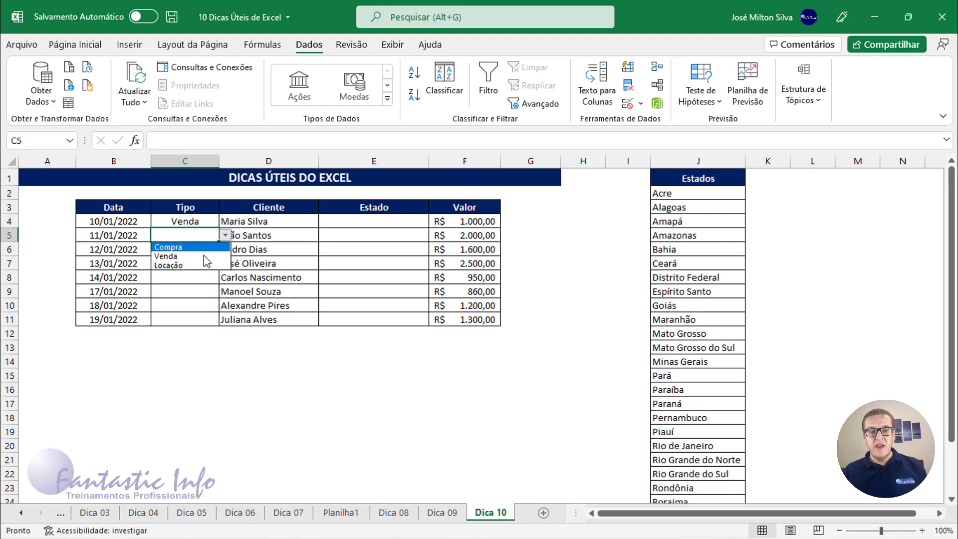
left_click(197, 265)
left_click(198, 250)
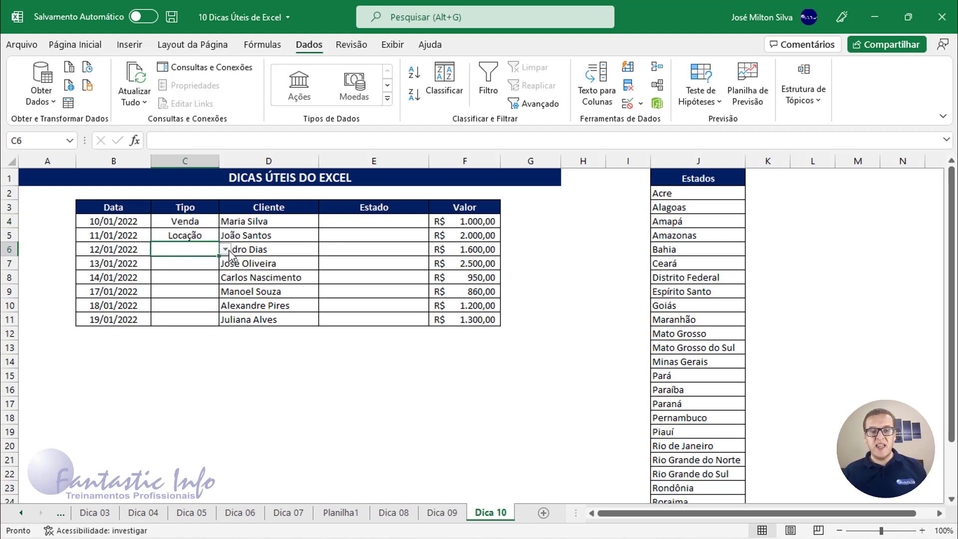
left_click(225, 249)
left_click(199, 266)
left_click(204, 261)
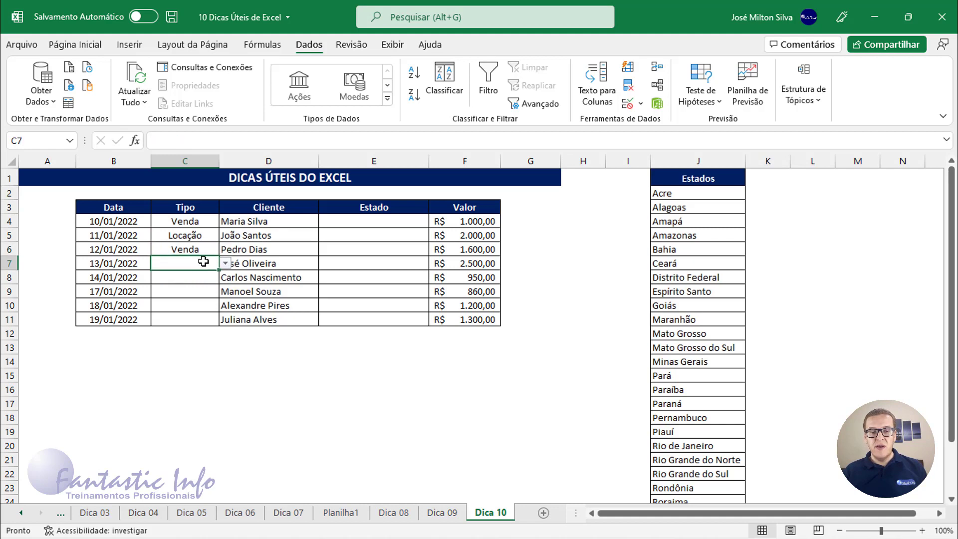
left_click(226, 263)
left_click(202, 273)
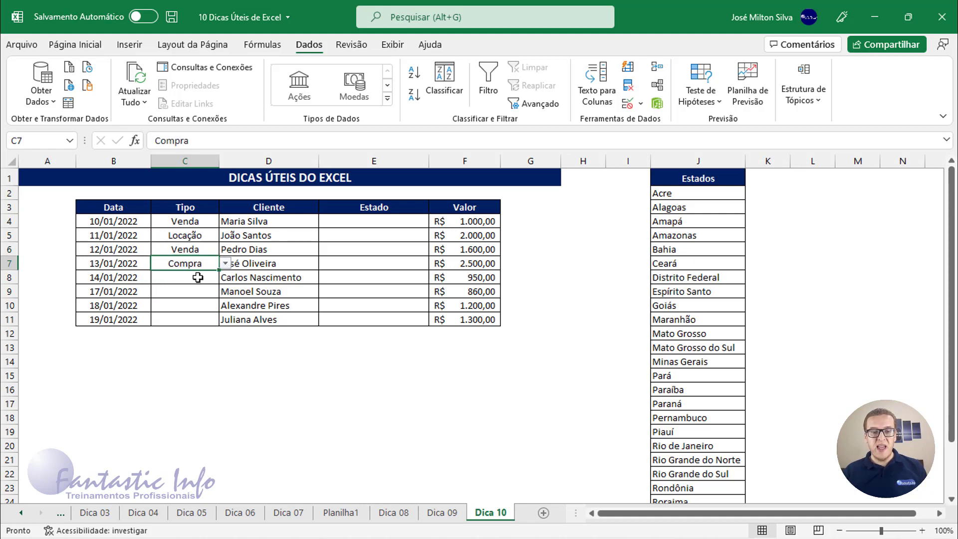
- Try to enter Emprestimo in cell C8, clear the entry and check the cell's allowed options
left_click(198, 277)
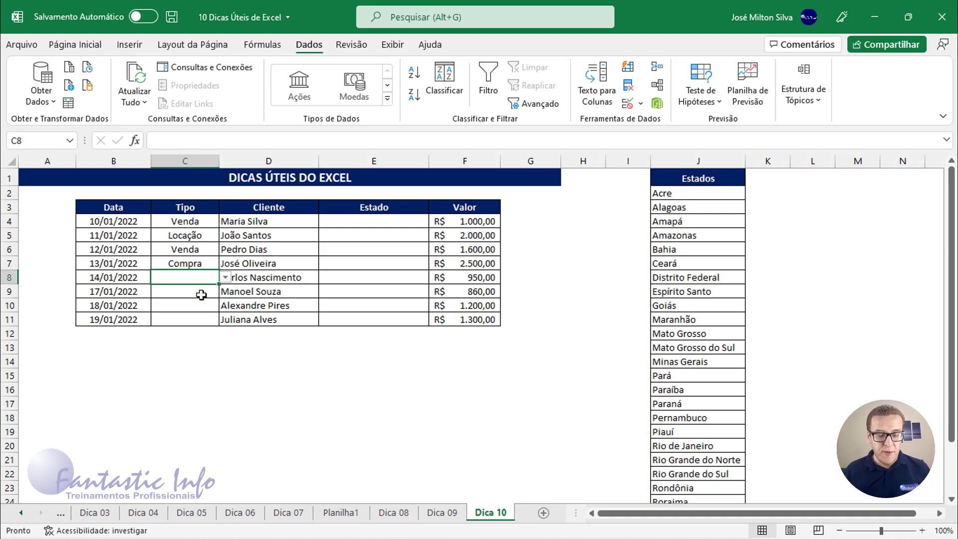
type("Empres")
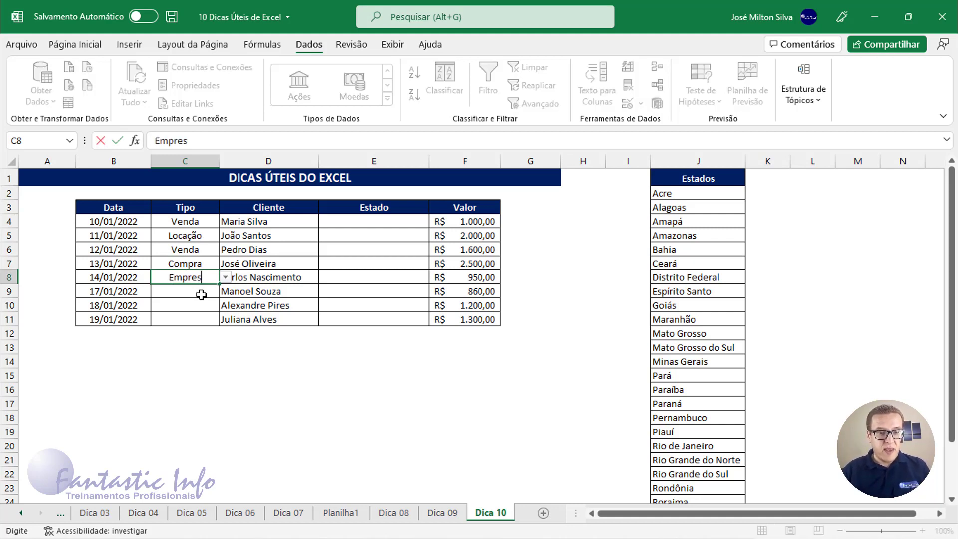
type("timo")
key("Return")
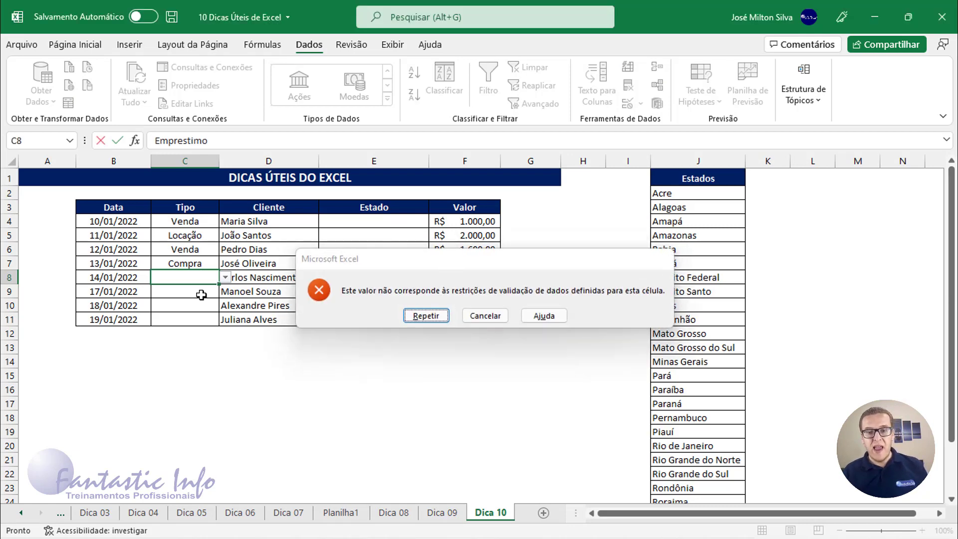
key("Return")
key("BackSpace")
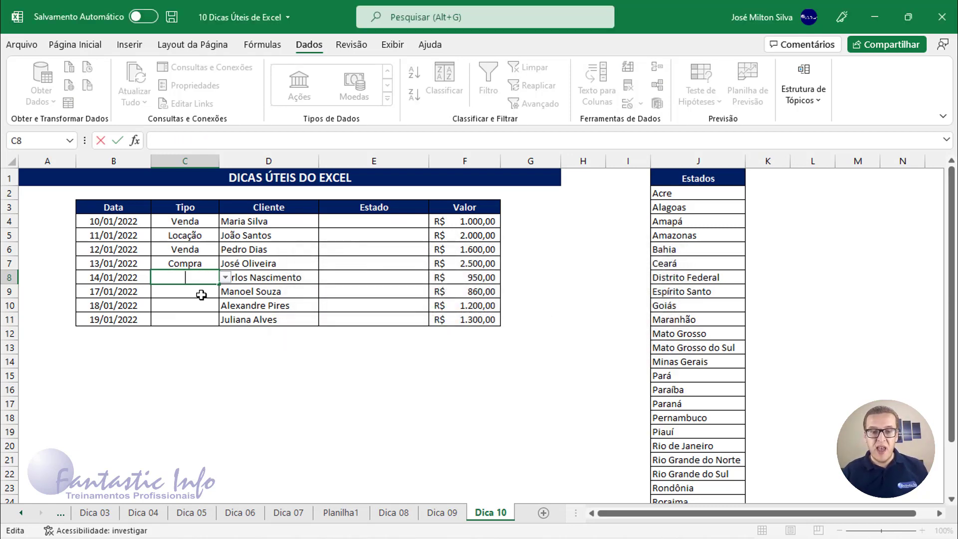
left_click(226, 278)
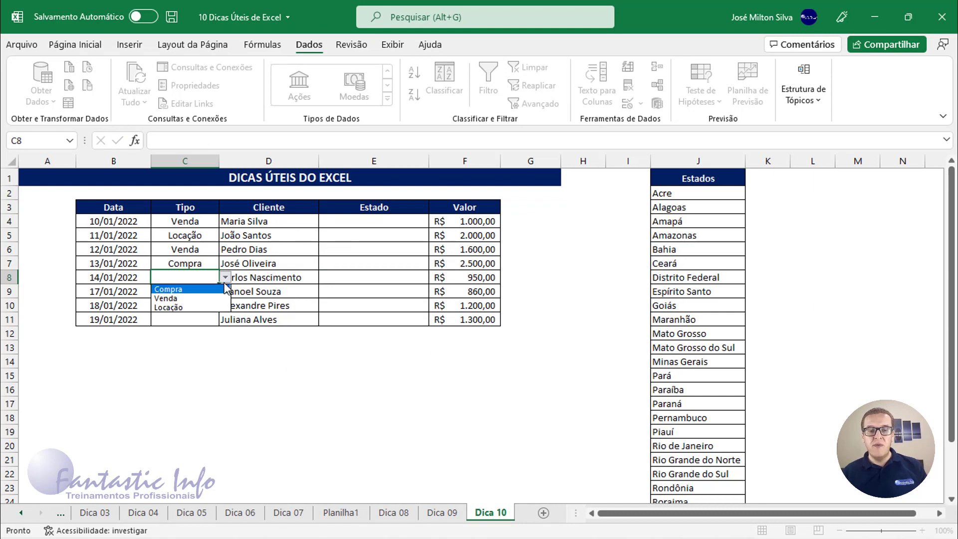
left_click(188, 218)
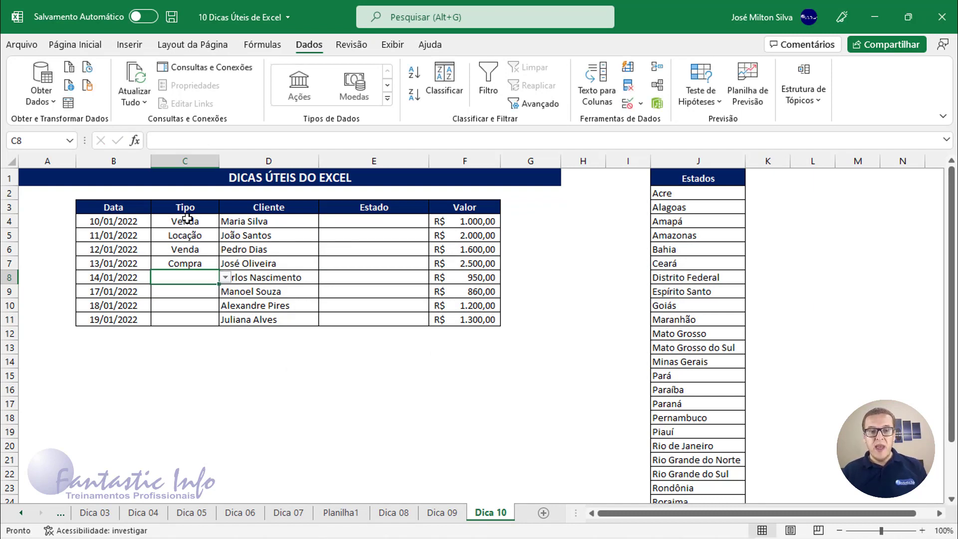
- Review the Tipo cells C4:C11 and the full Estados list in J2:J28
left_click(187, 218)
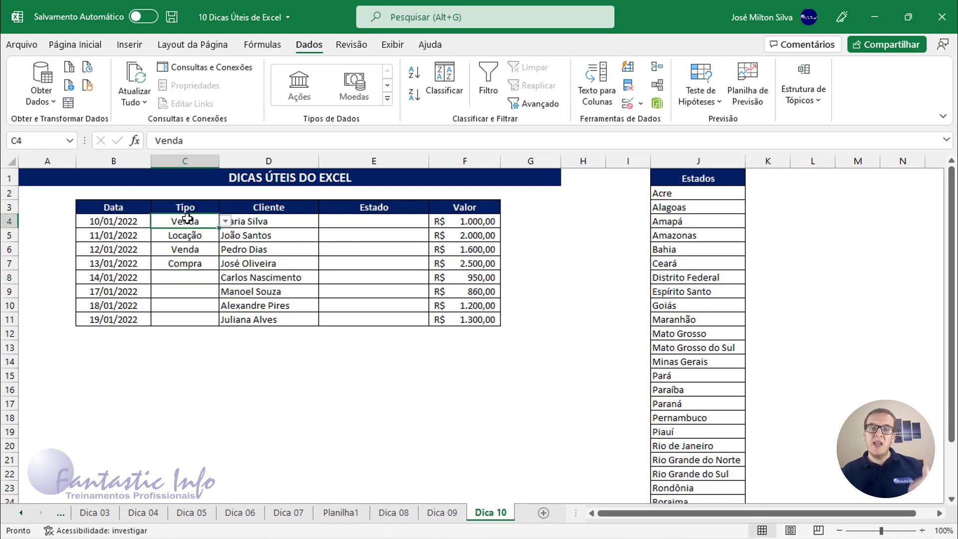
left_click_drag(187, 219, 179, 320)
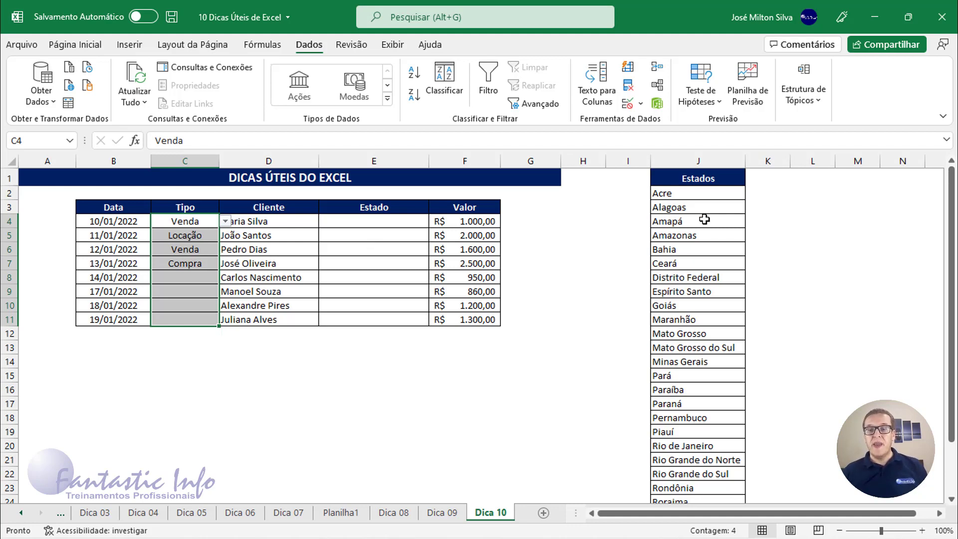
left_click_drag(709, 193, 684, 463)
scroll(682, 335, "up", 3)
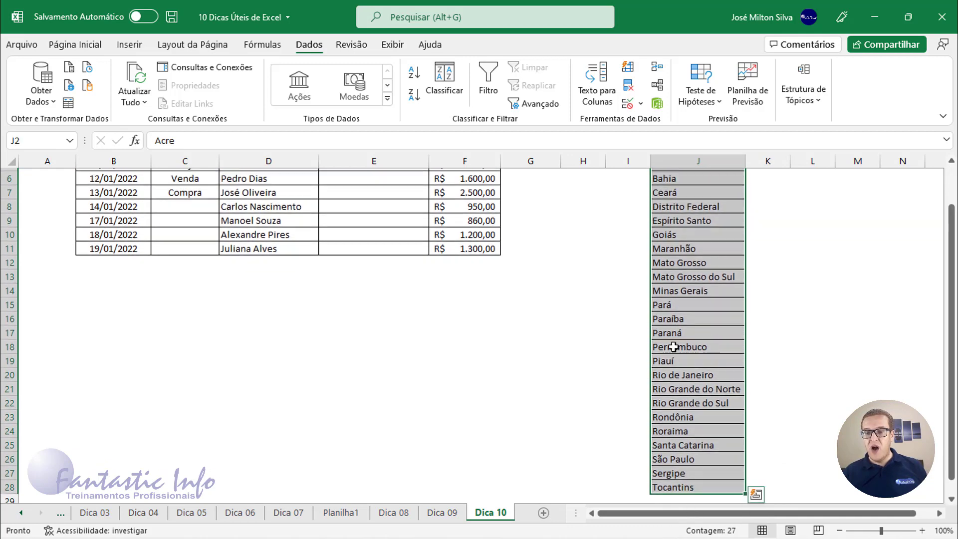
scroll(682, 334, "down", 3)
scroll(683, 340, "up", 3)
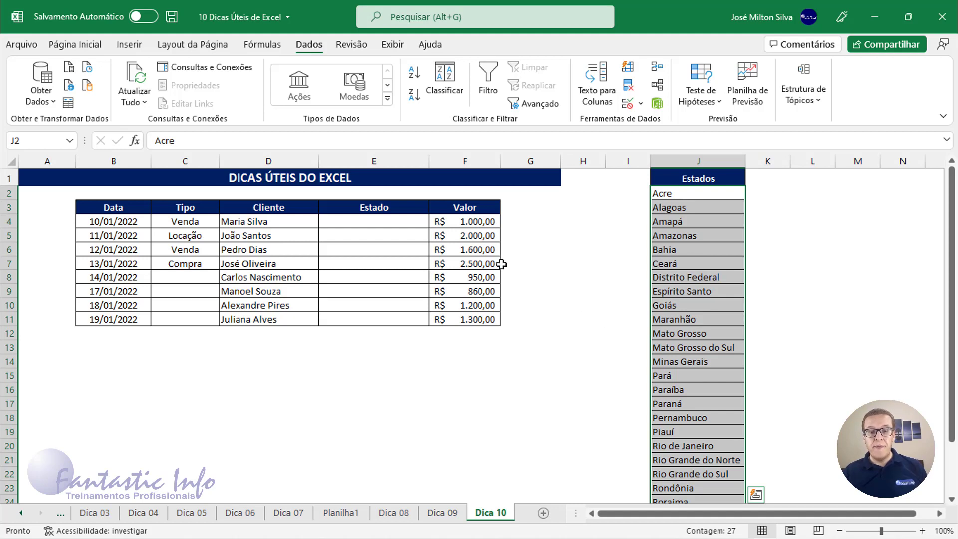
- Start a data validation rule for the Estado cells E4:E11 and set it to allow a list (Lista)
left_click_drag(388, 219, 393, 318)
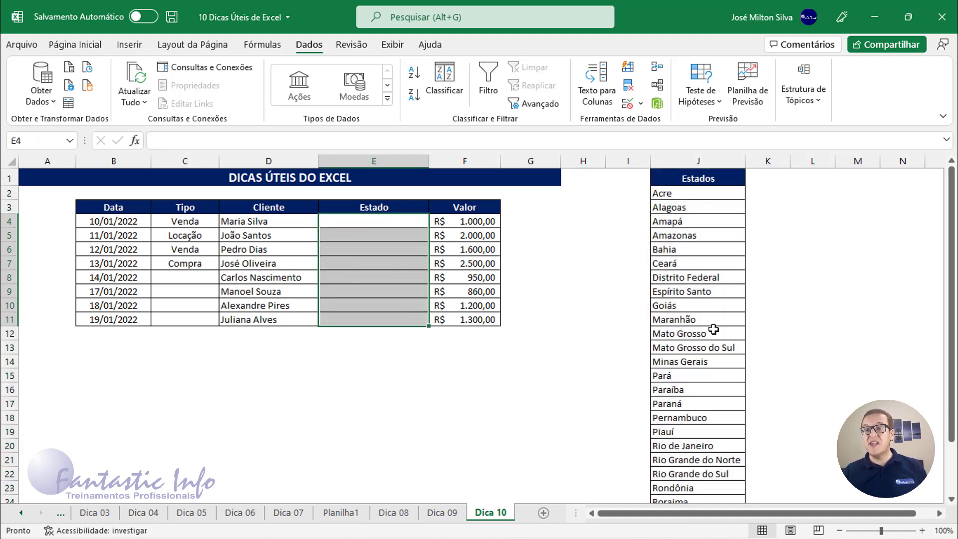
left_click_drag(430, 234, 430, 234)
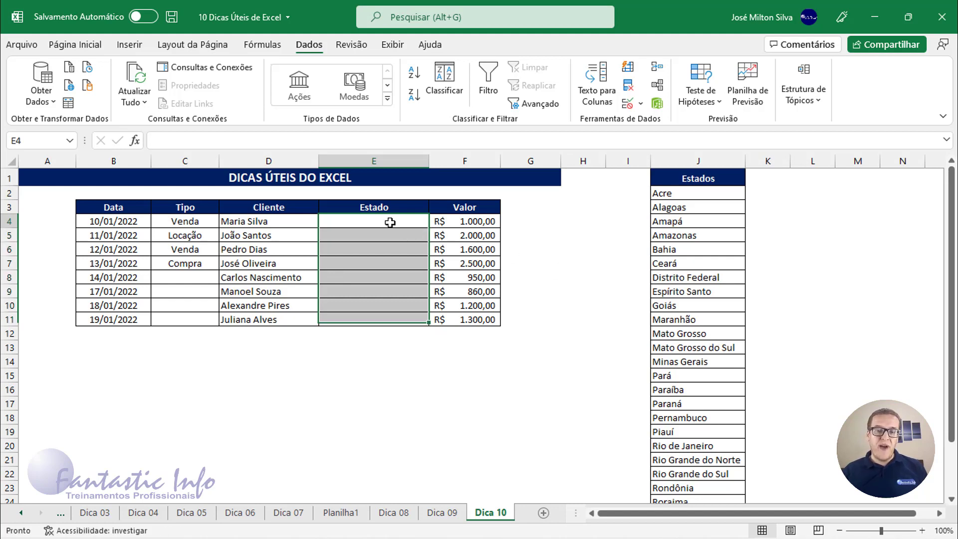
left_click(387, 219)
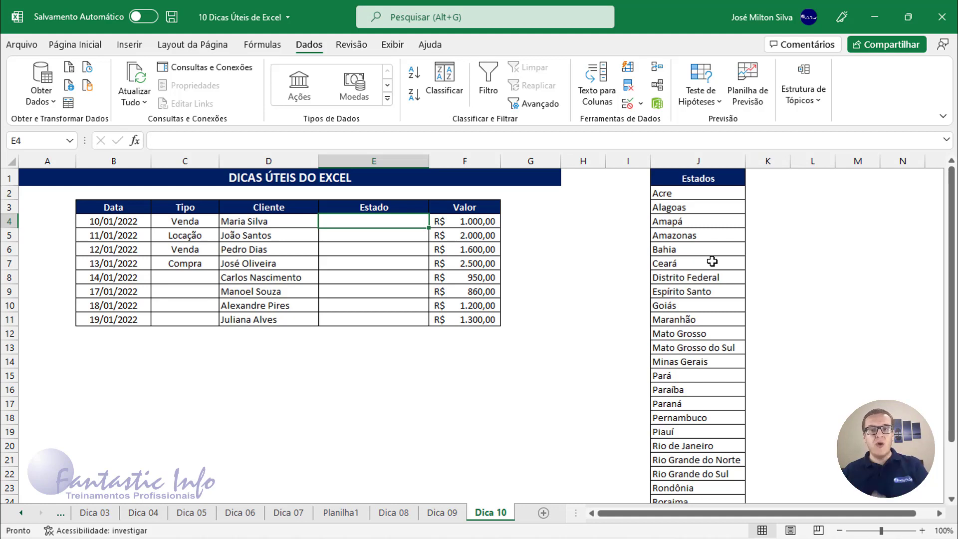
left_click_drag(381, 218, 392, 321)
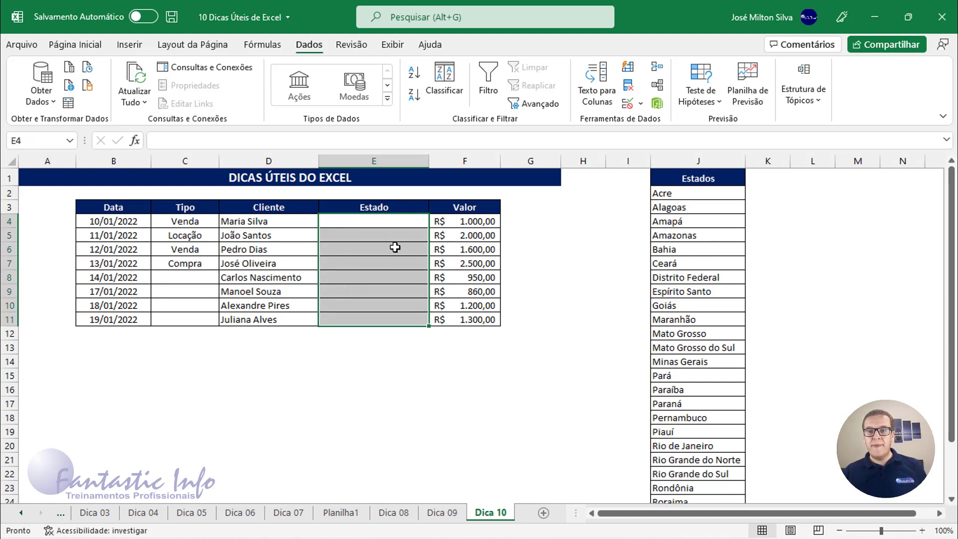
left_click(642, 105)
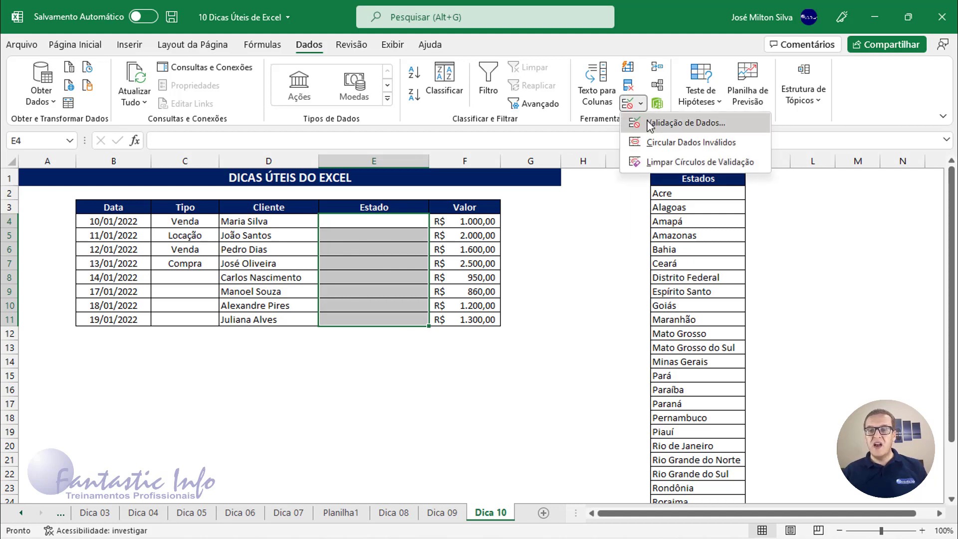
left_click(649, 125)
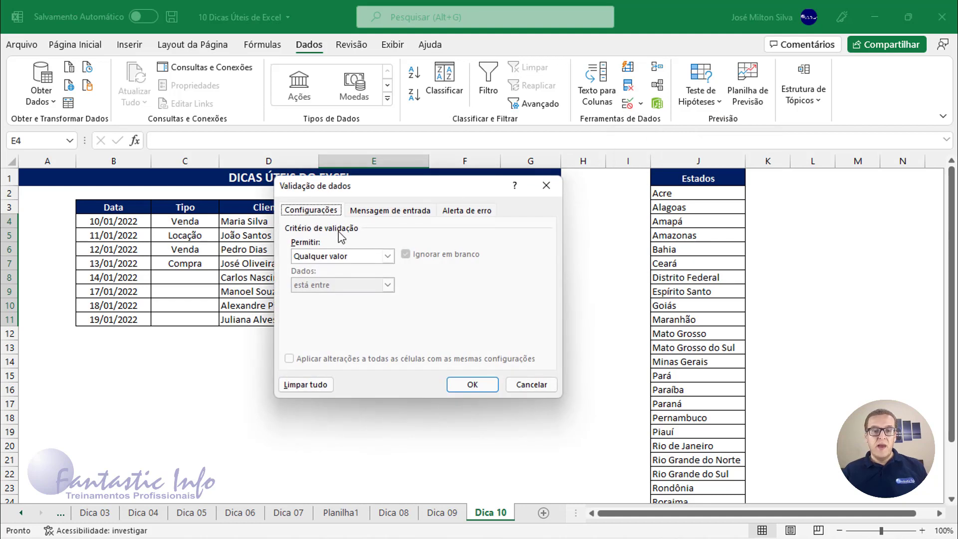
left_click(388, 256)
left_click(335, 296)
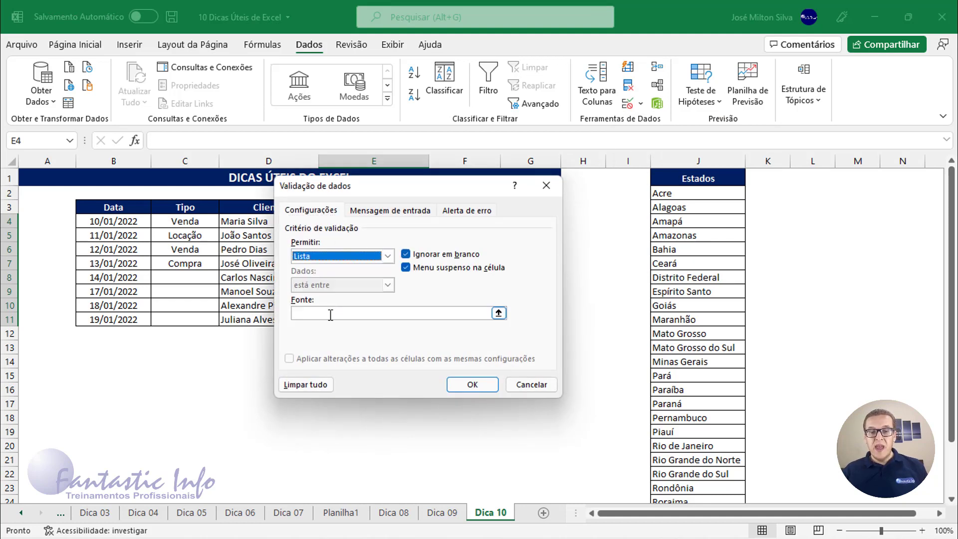
- Set the validation list source to the state names in =$J$2:$J$28 and apply the rule
left_click(331, 314)
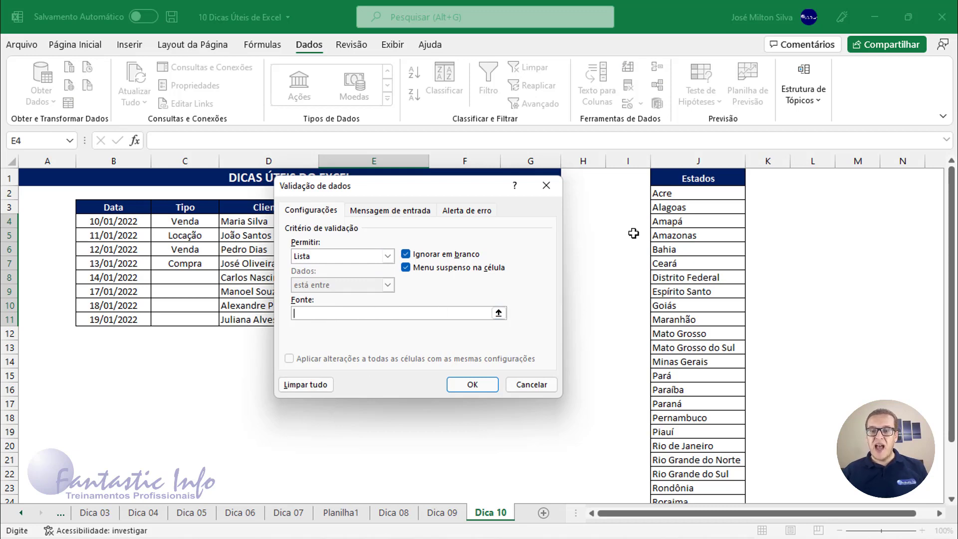
left_click_drag(679, 194, 698, 468)
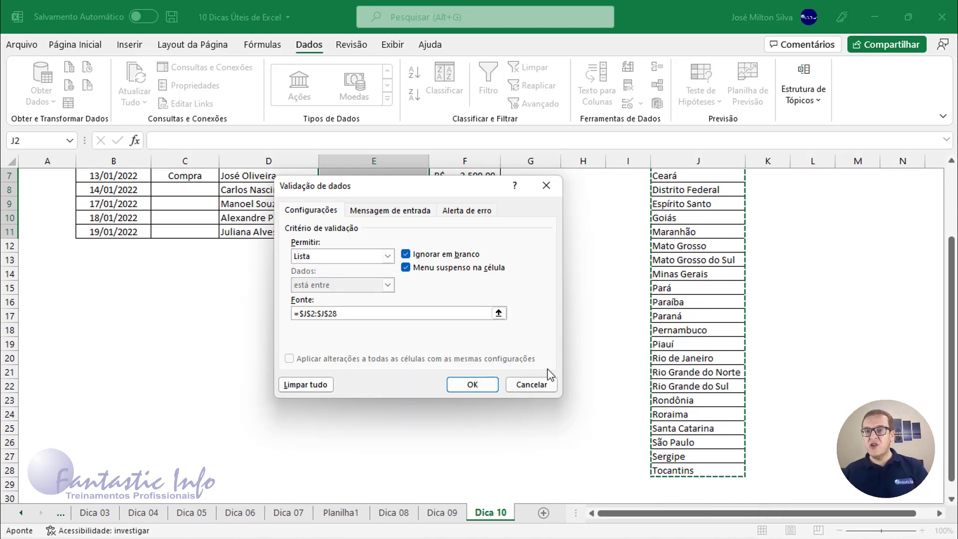
left_click(469, 385)
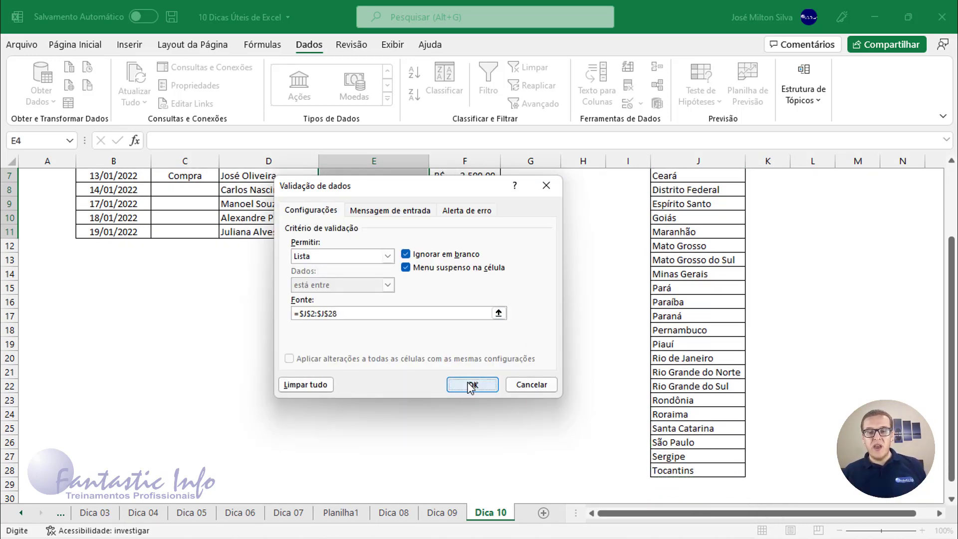
- Fill Estado cells E4:E7 with Amazonas, Distrito Federal, Distrito Federal and Bahia, choosing each value from the cell's list
left_click(389, 226)
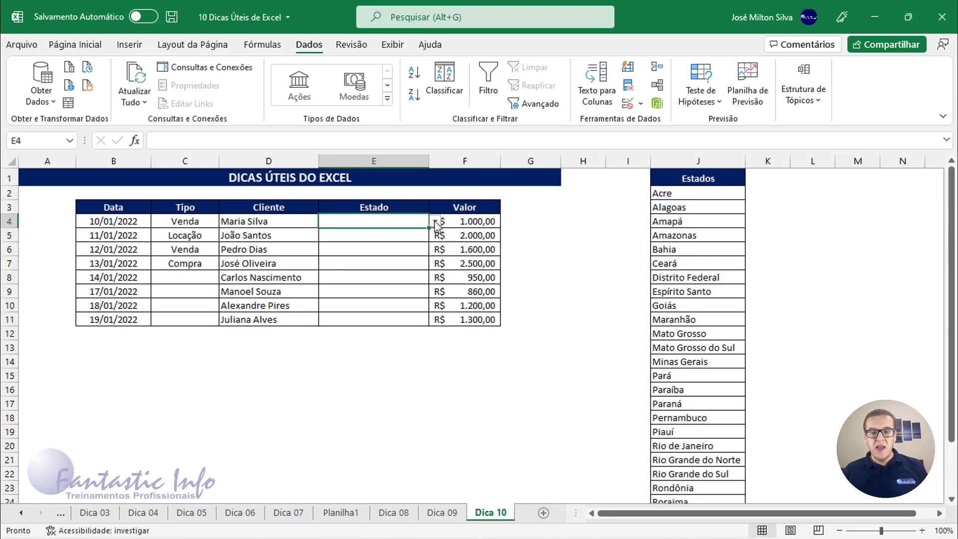
left_click(435, 221)
left_click(363, 259)
left_click(418, 234)
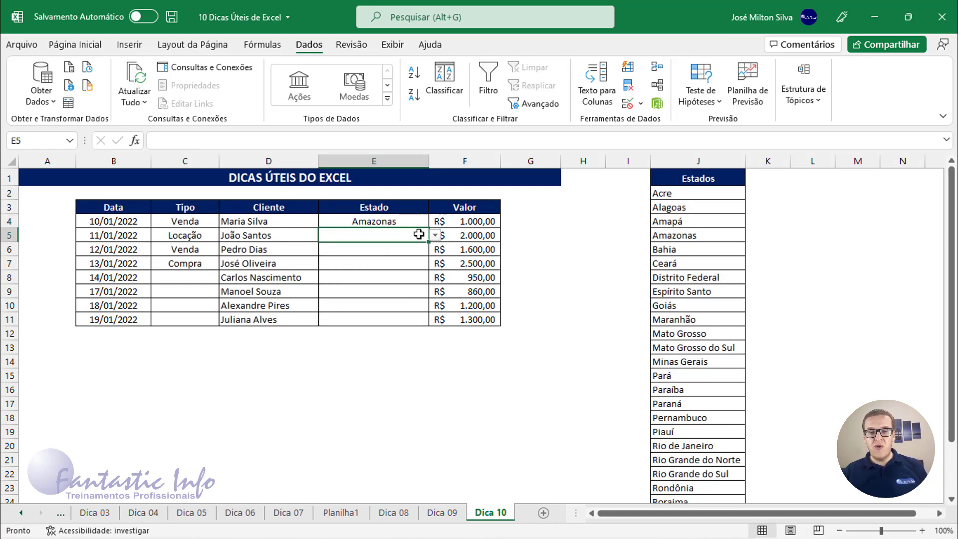
left_click(435, 235)
left_click(392, 304)
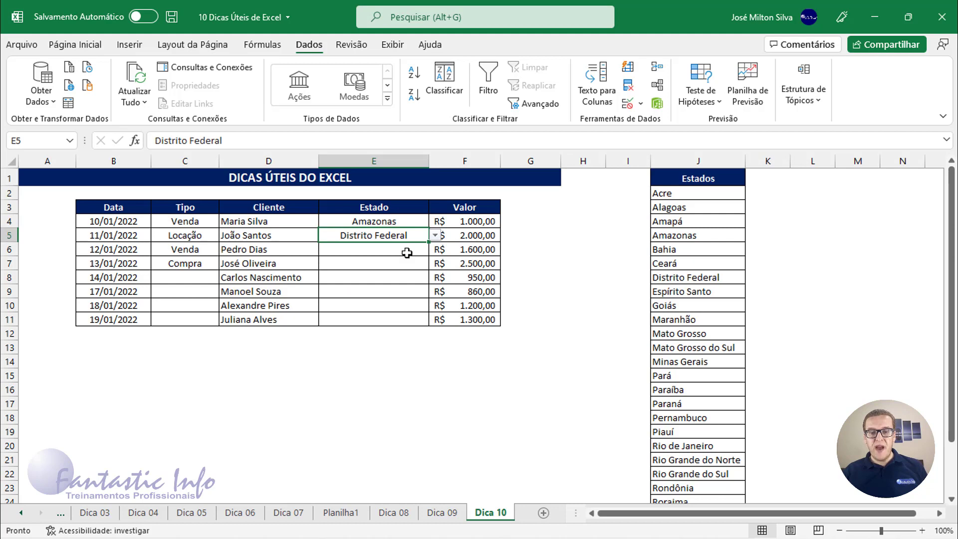
left_click(406, 251)
left_click(435, 249)
left_click(396, 318)
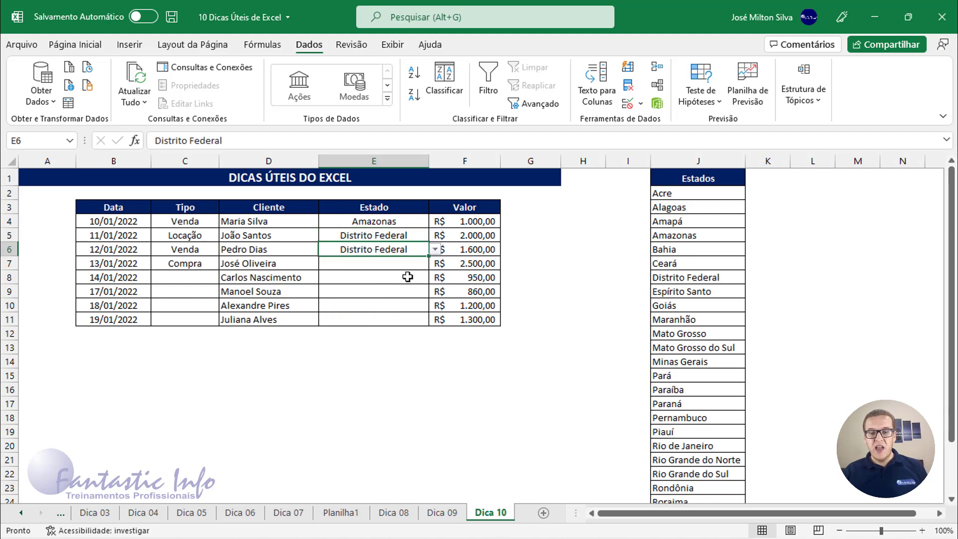
left_click(410, 261)
left_click(435, 263)
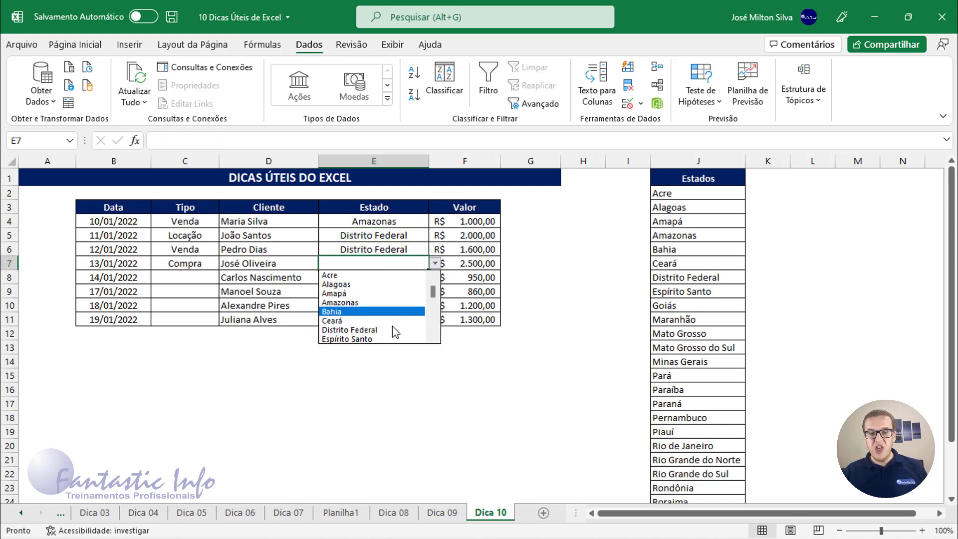
left_click(366, 312)
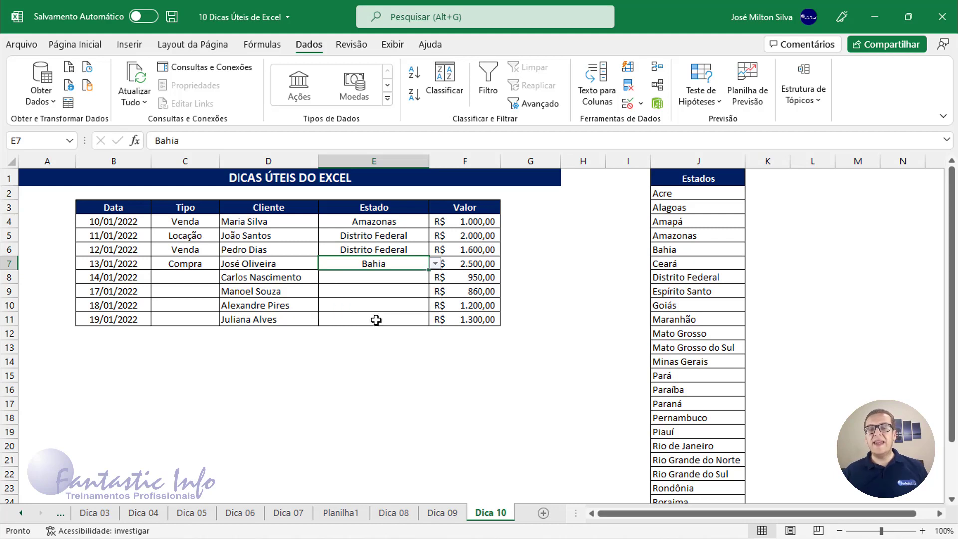